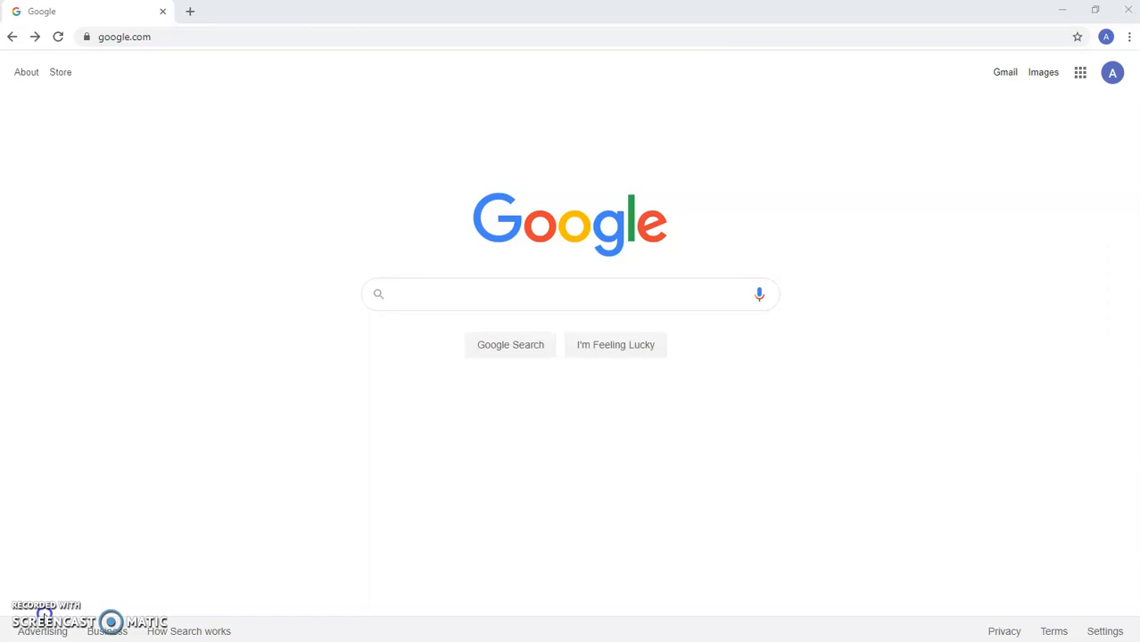
Search Google for "Flis Performance" and open the company's official website, flisperformance.com.
left_click(436, 289)
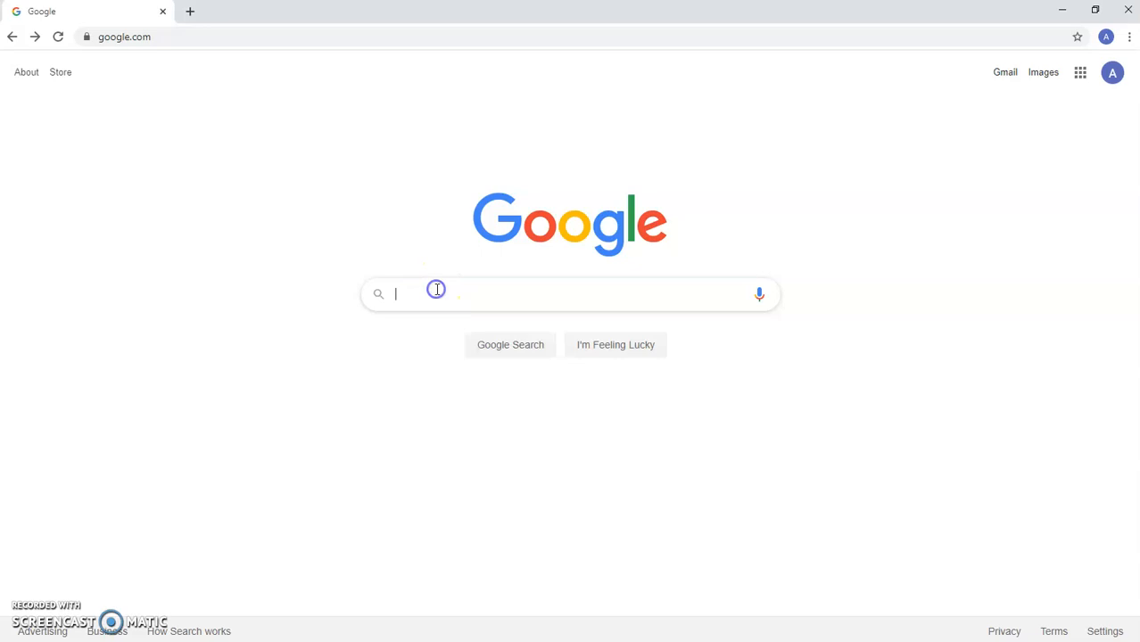
type("Flis Performance")
key("Return")
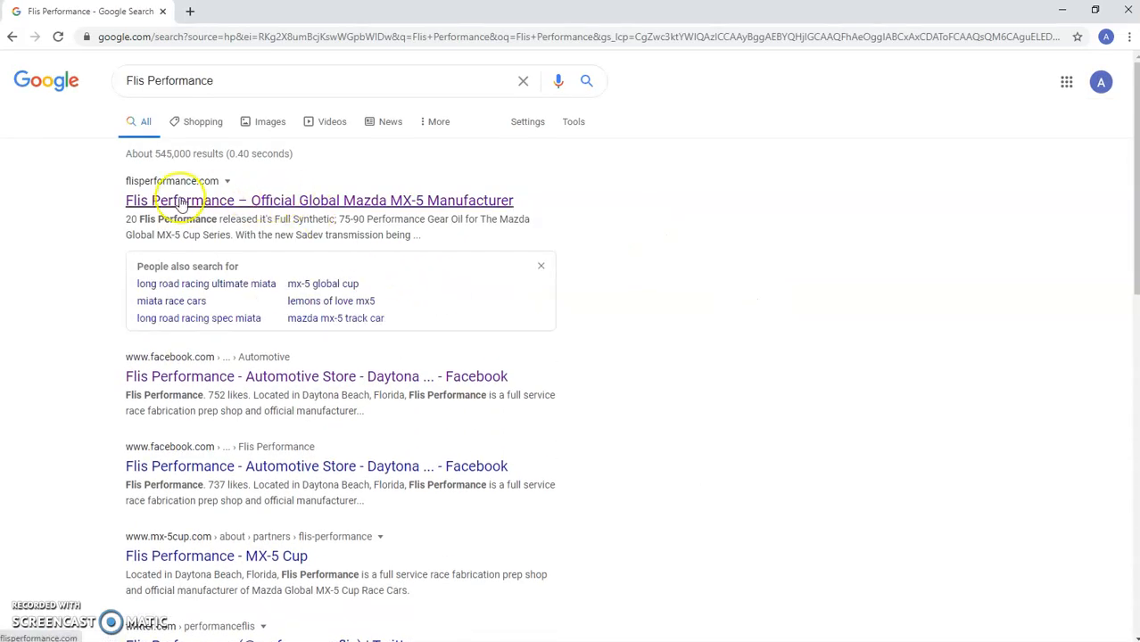
left_click(181, 201)
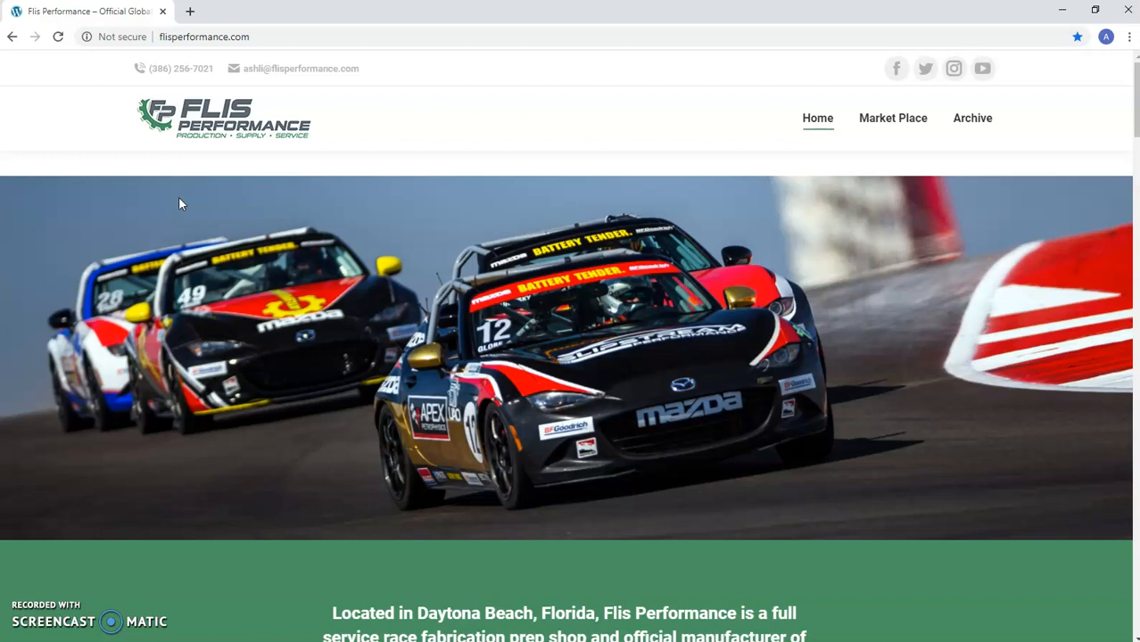
Open the ND2-Instructions-2020-08-13-Global-MX-5-Cup-ND_2-ECU-Update document from the Bosch ECU section of the ND.2 (2019+) documentation.
scroll(179, 203, "down", 10)
scroll(177, 203, "down", 10)
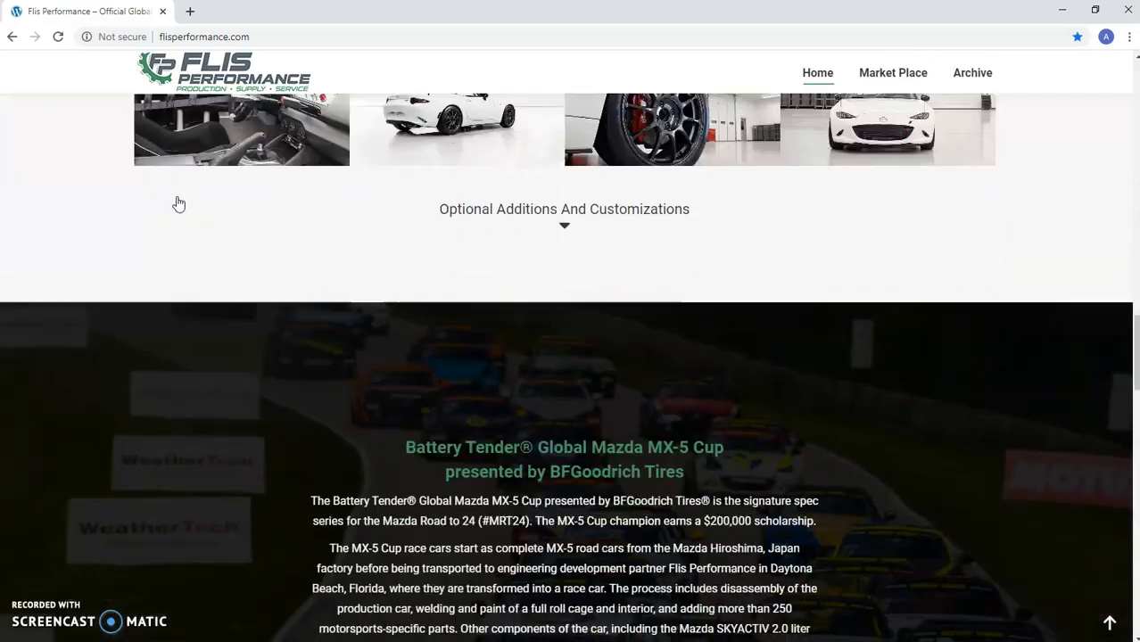
scroll(178, 204, "down", 9)
left_click(185, 213)
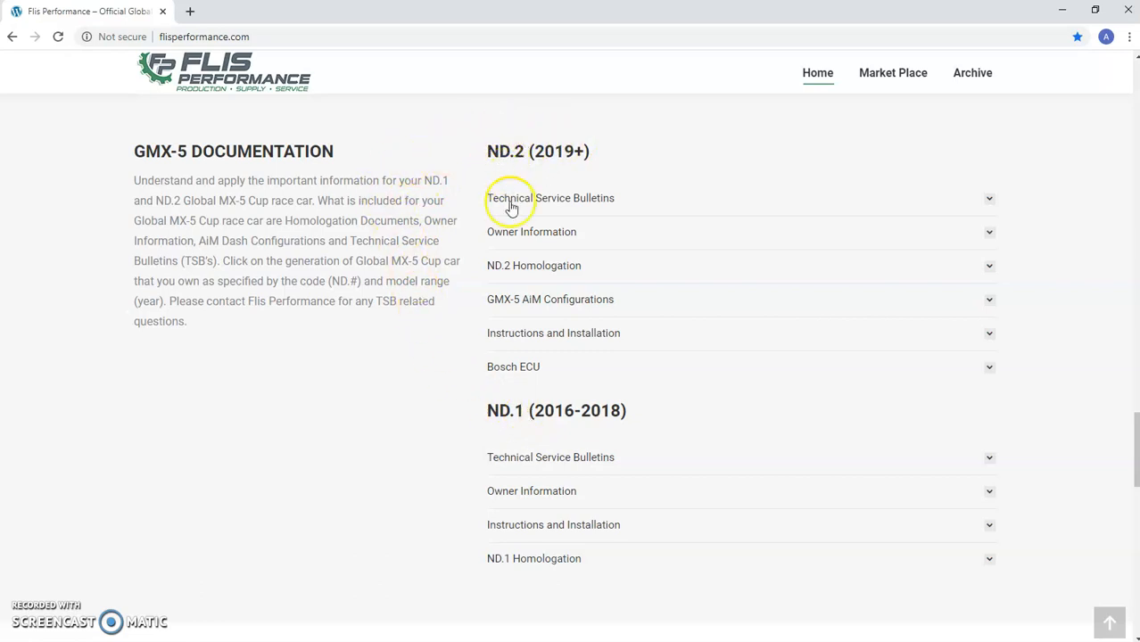
left_click(501, 373)
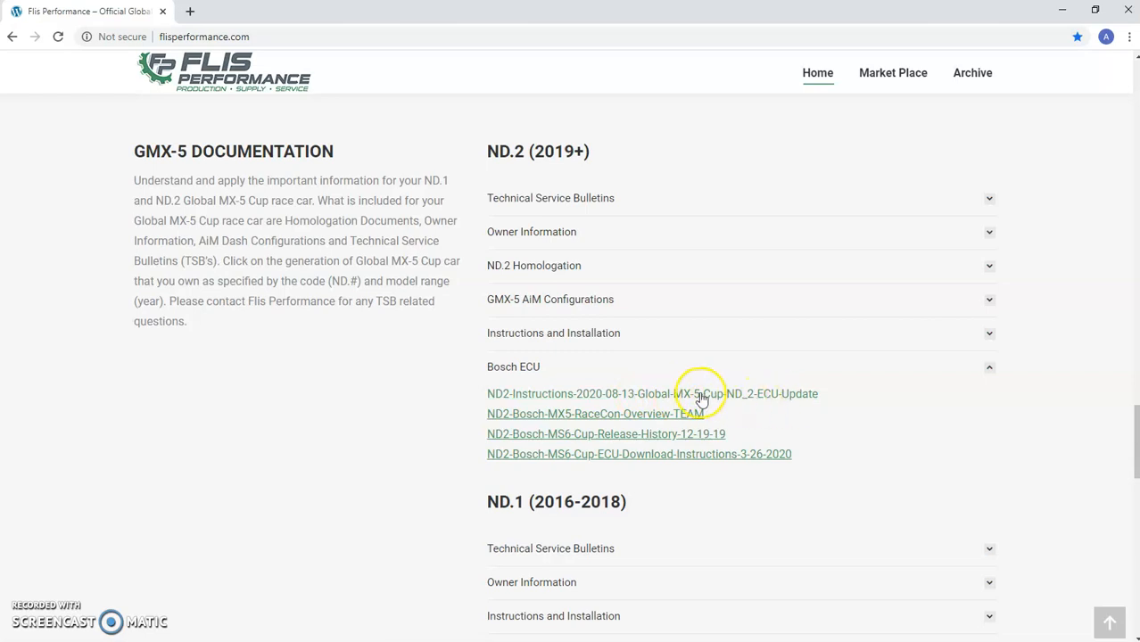
left_click(758, 397)
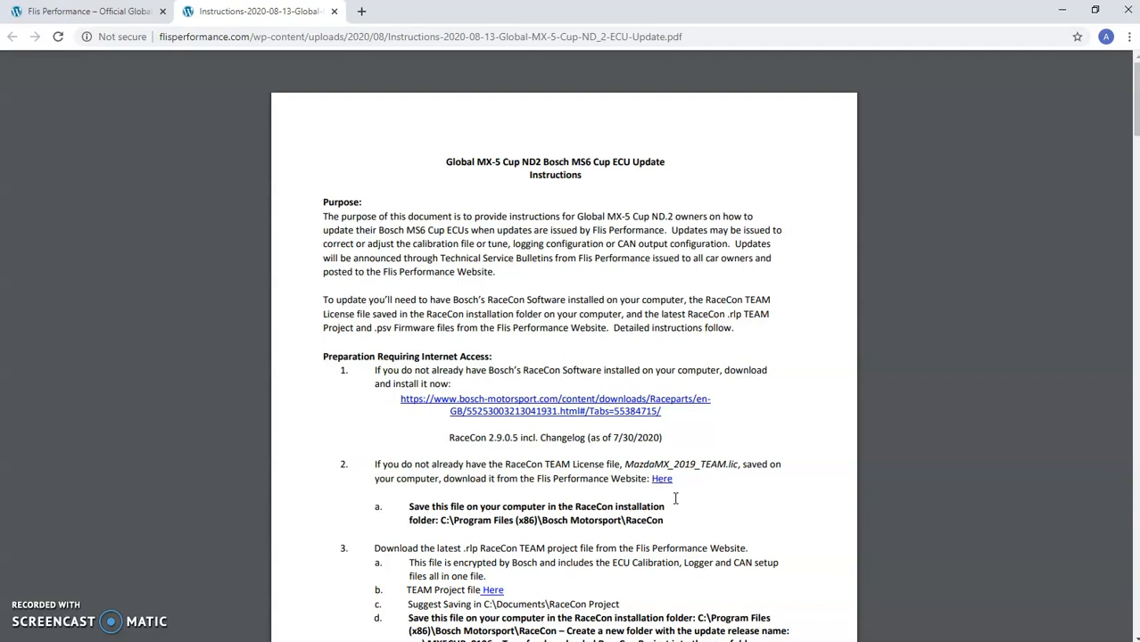
left_click(660, 483)
left_click(659, 486)
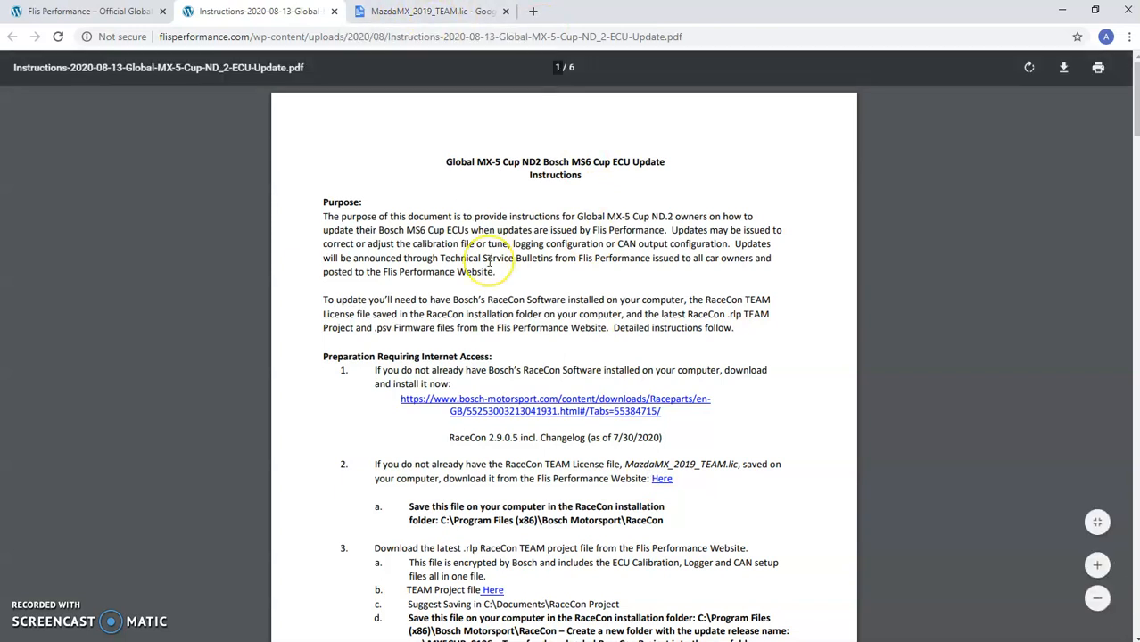
right_click(658, 480)
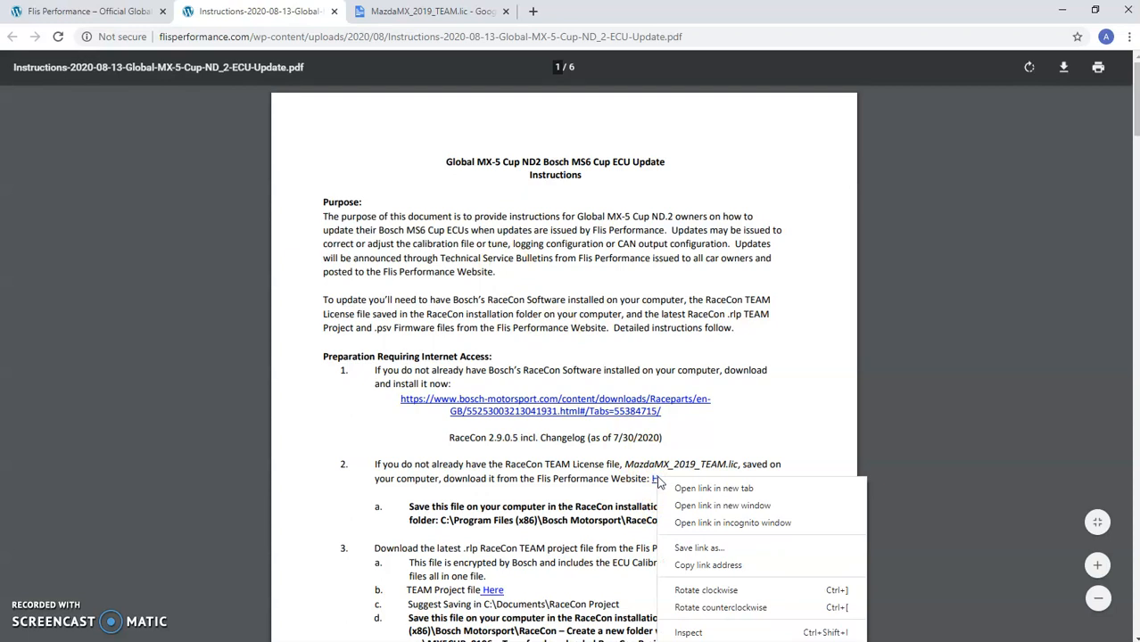
left_click(670, 489)
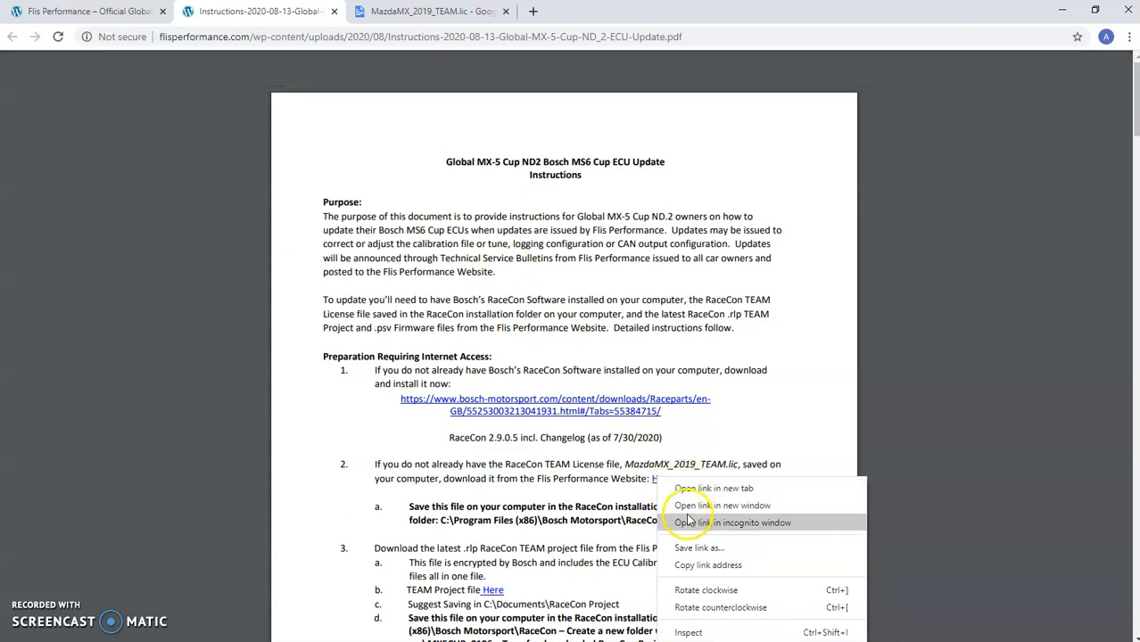
left_click(675, 505)
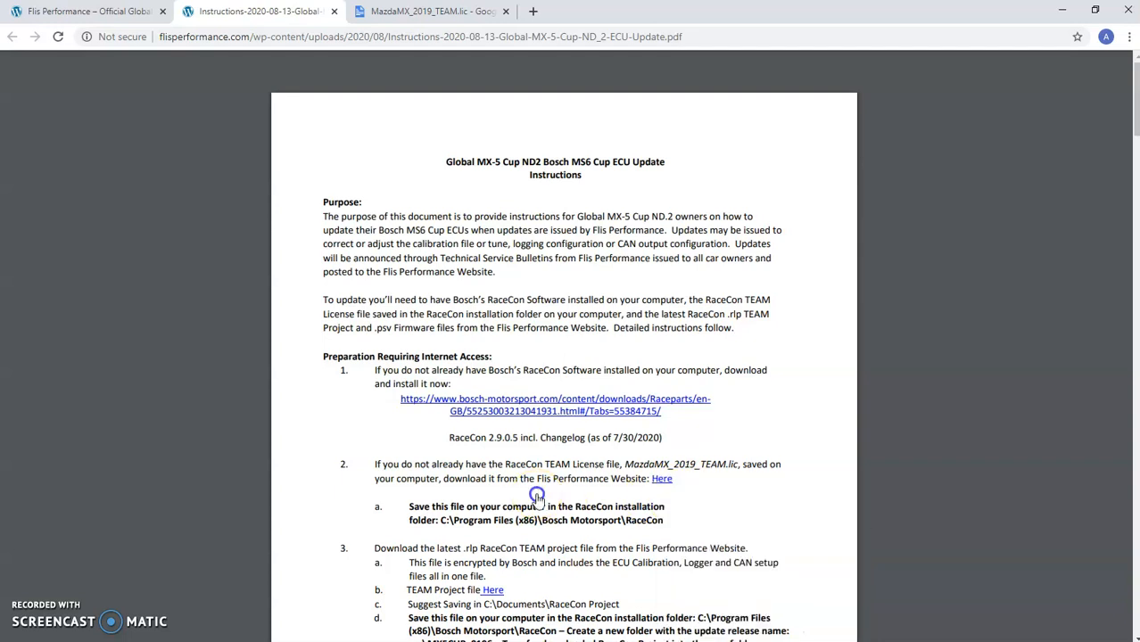
left_click(505, 13)
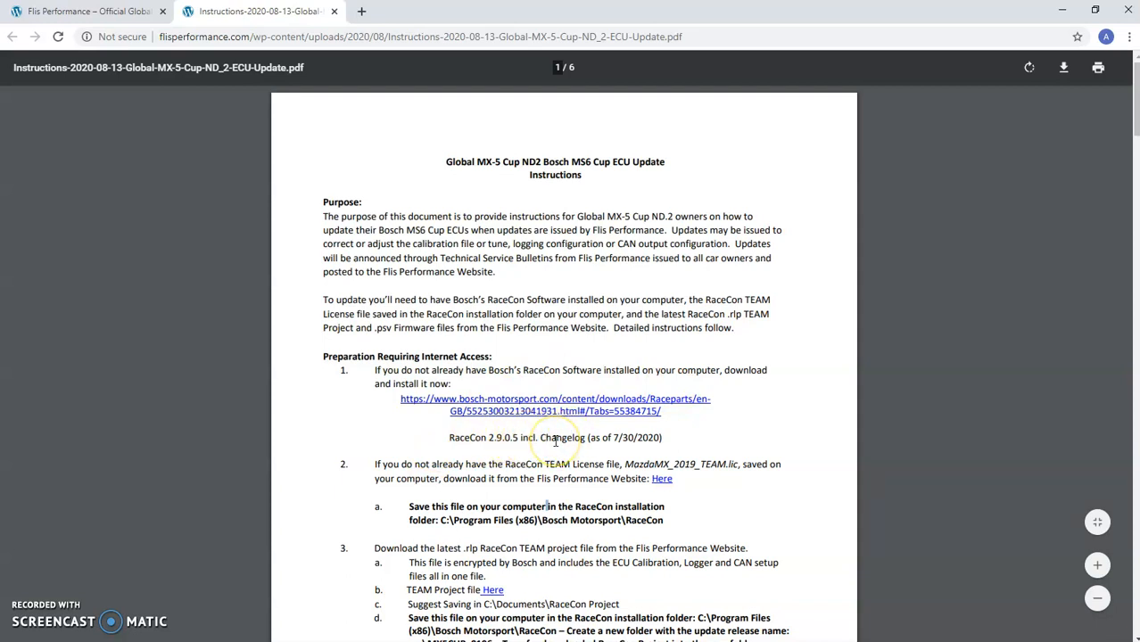
Follow the Bosch Motorsport link in preparation step 1 of the instructions and download "RaceCon 2.9.0.5 incl. Changelog".
left_click(514, 408)
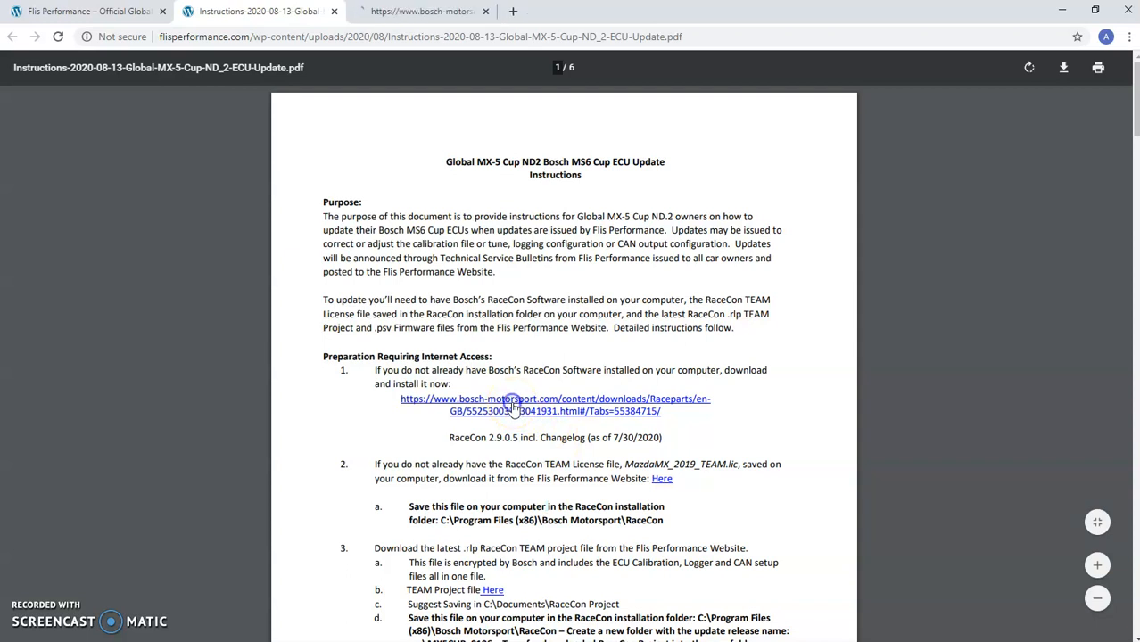
left_click(445, 8)
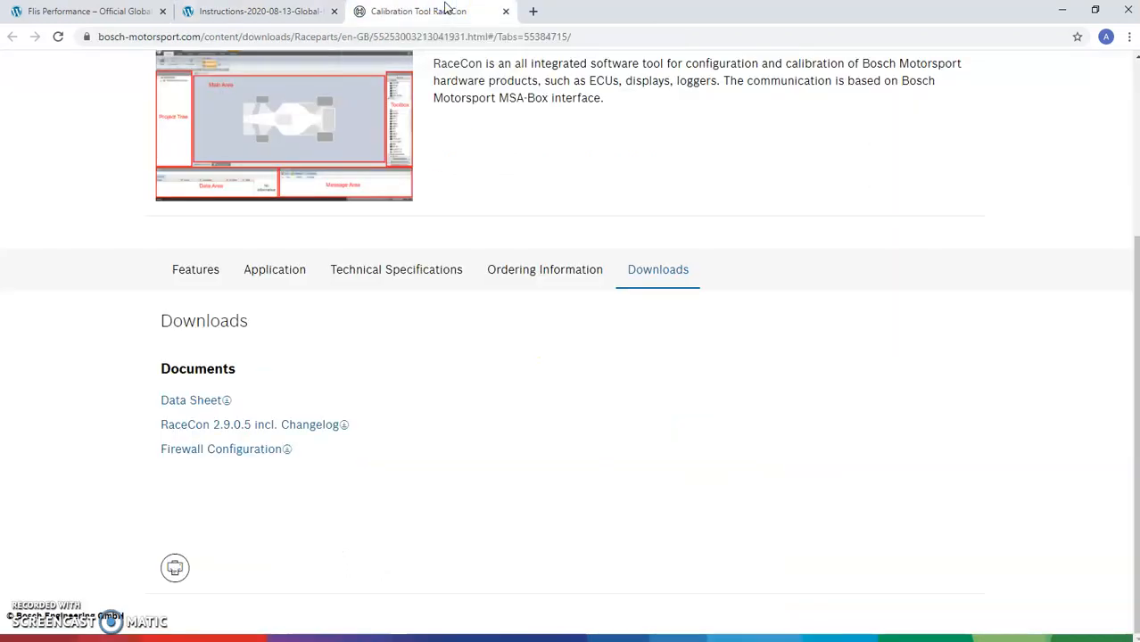
scroll(542, 268, "up", 3)
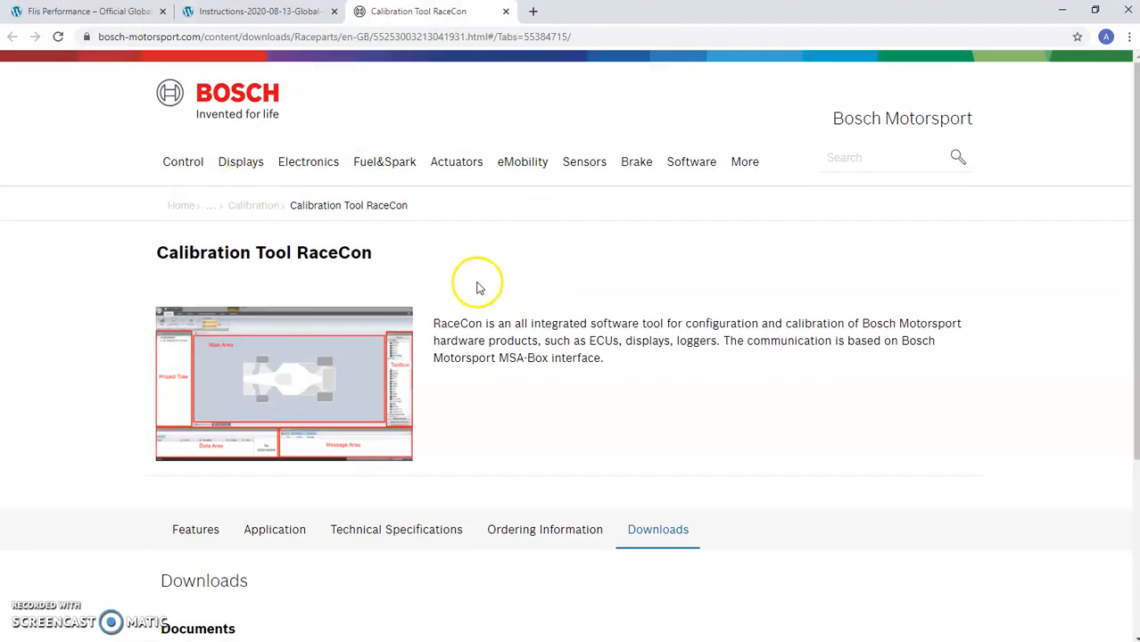
scroll(483, 387, "down", 2)
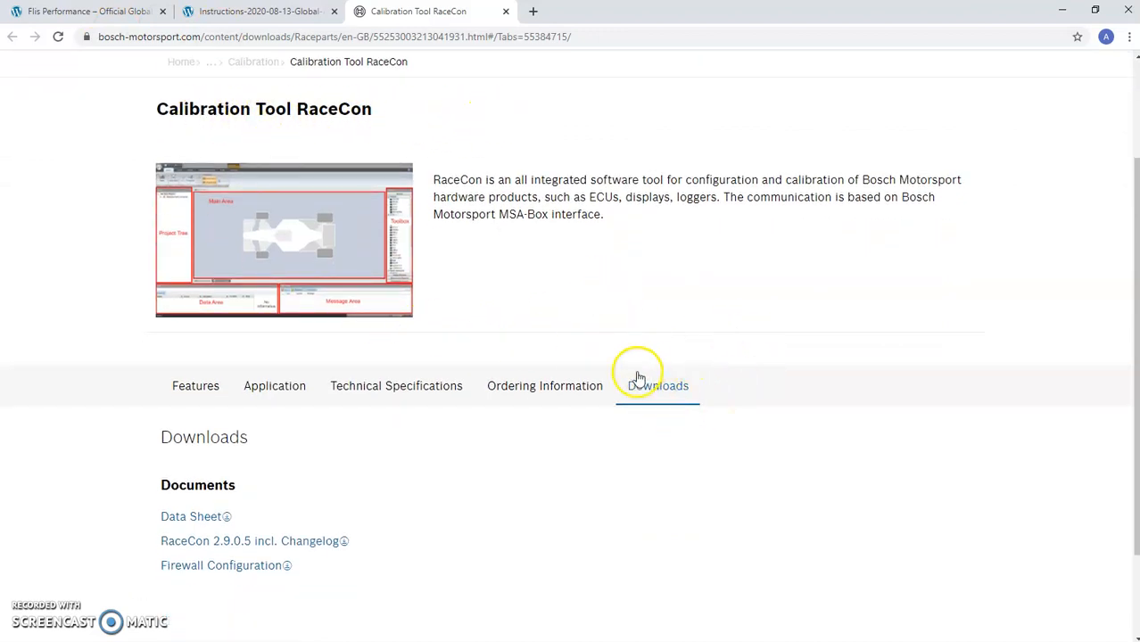
scroll(685, 394, "down", 1)
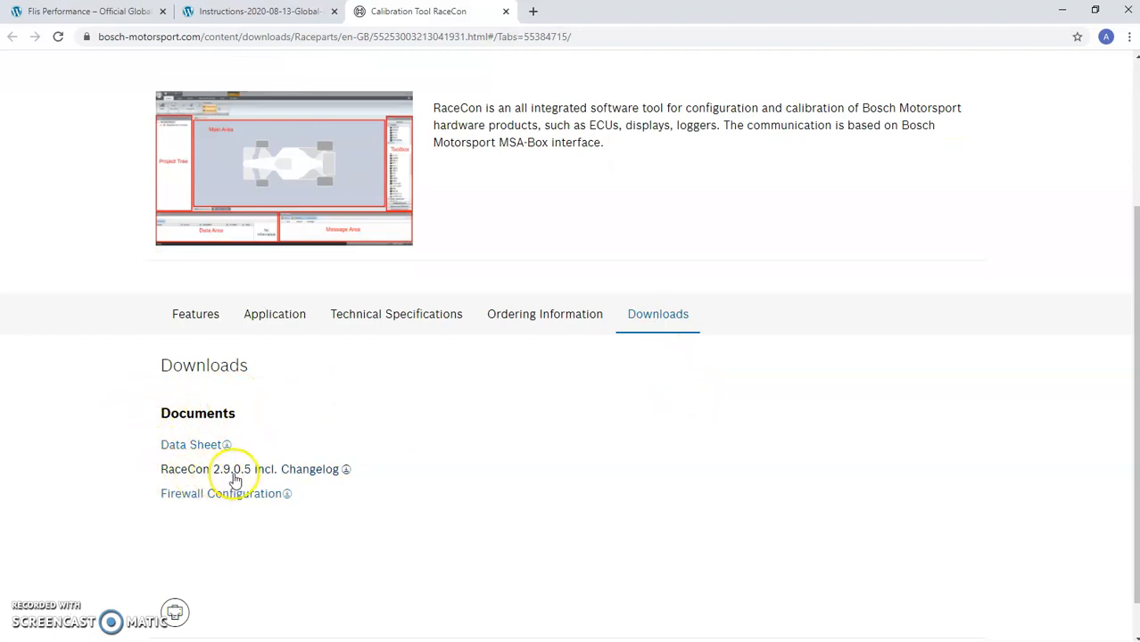
left_click(294, 475)
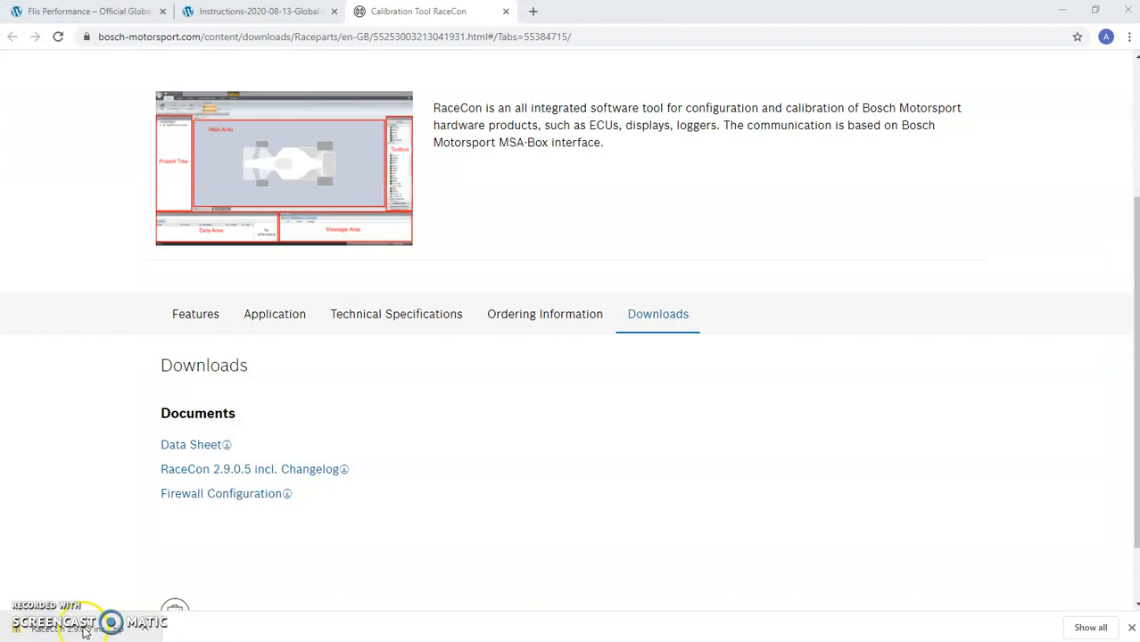
Open the downloaded RaceCon 2.9.0.5 archive and extract all its files to the suggested folder, showing the extracted files when complete.
left_click(85, 630)
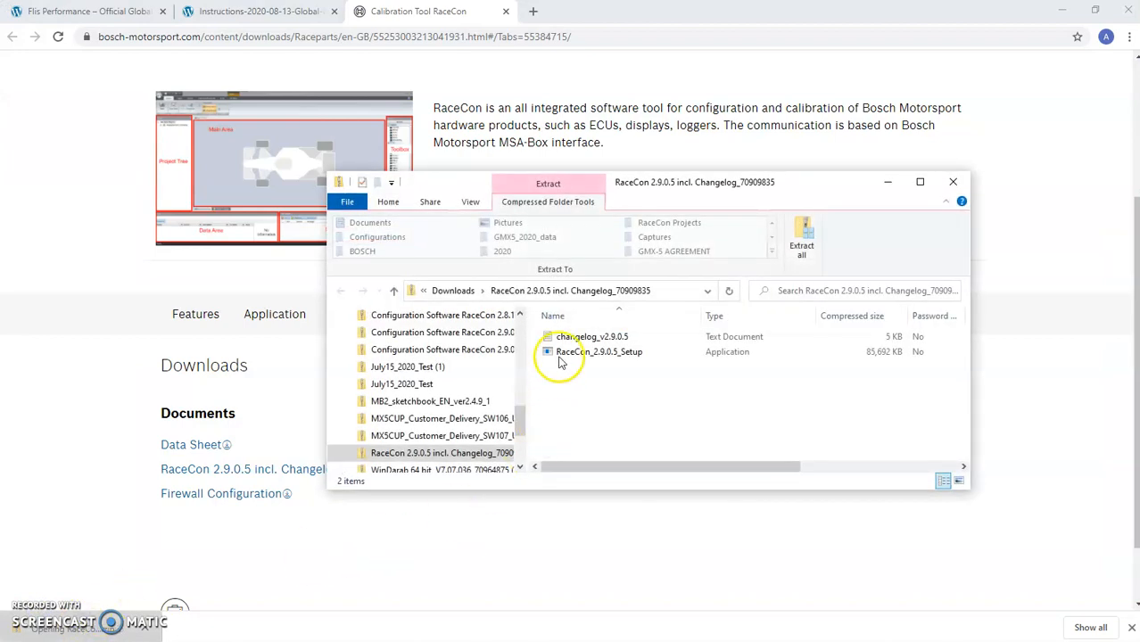
left_click(565, 358)
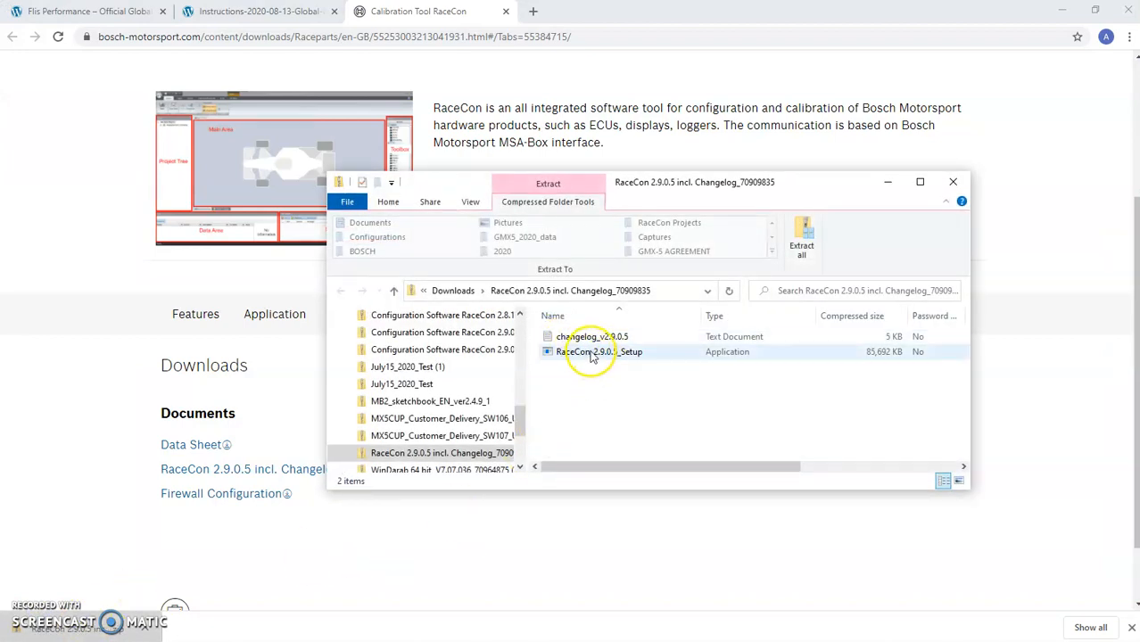
double_click(591, 352)
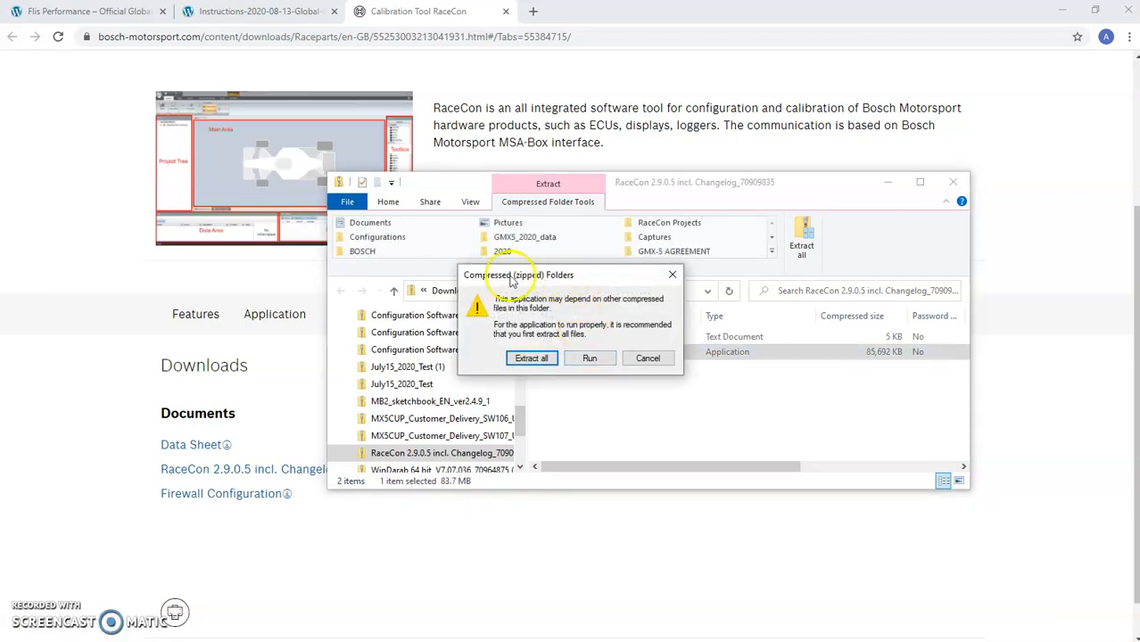
left_click(538, 362)
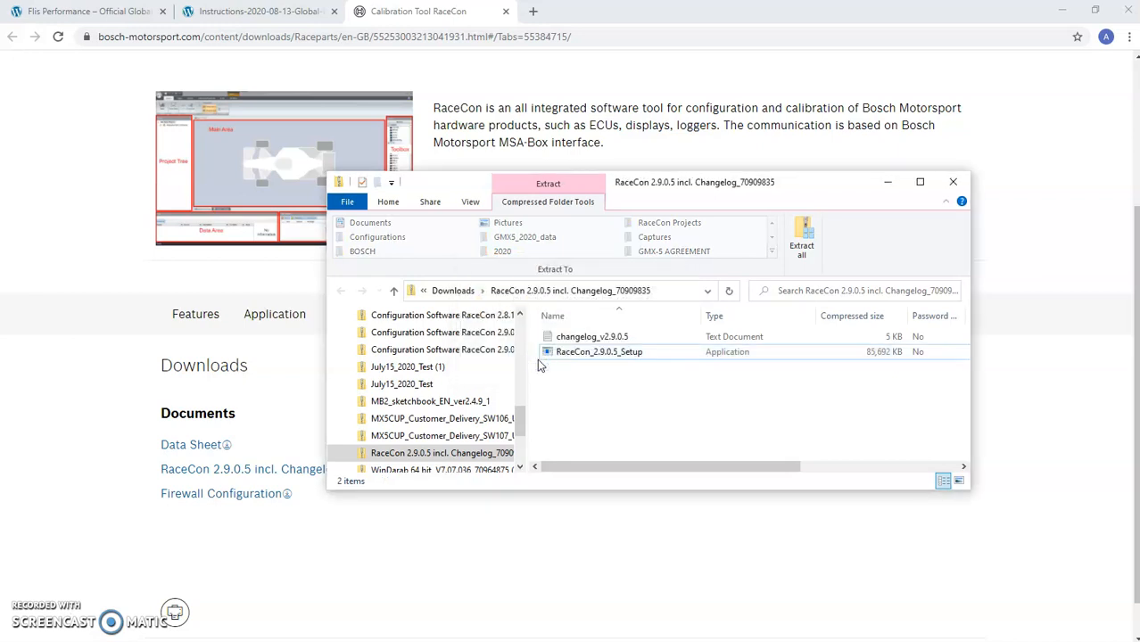
left_click_drag(0, 166, 617, 158)
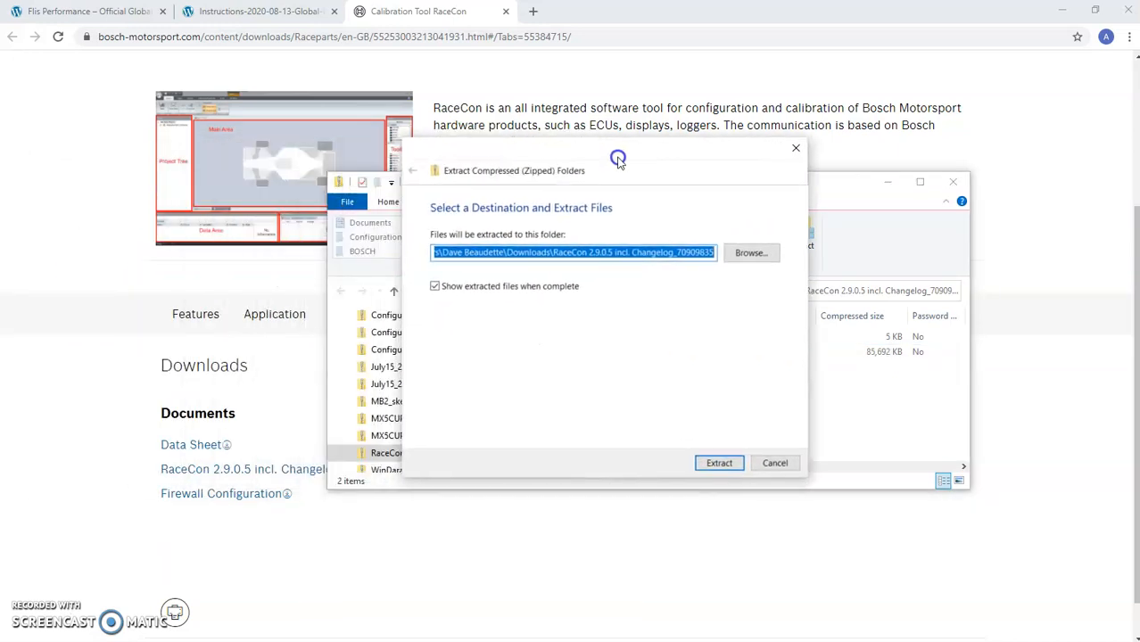
left_click(719, 464)
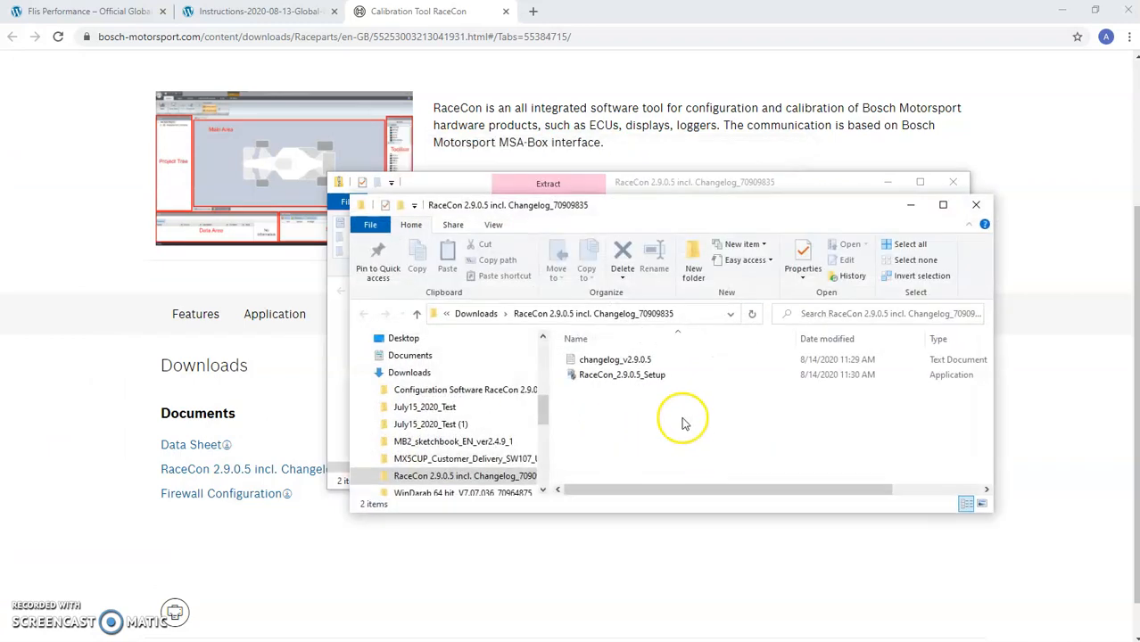
Launch the extracted RaceCon_2.9.0.5_Setup despite the SmartScreen block, allow it to change the device, and bring the setup wizard into view.
double_click(603, 379)
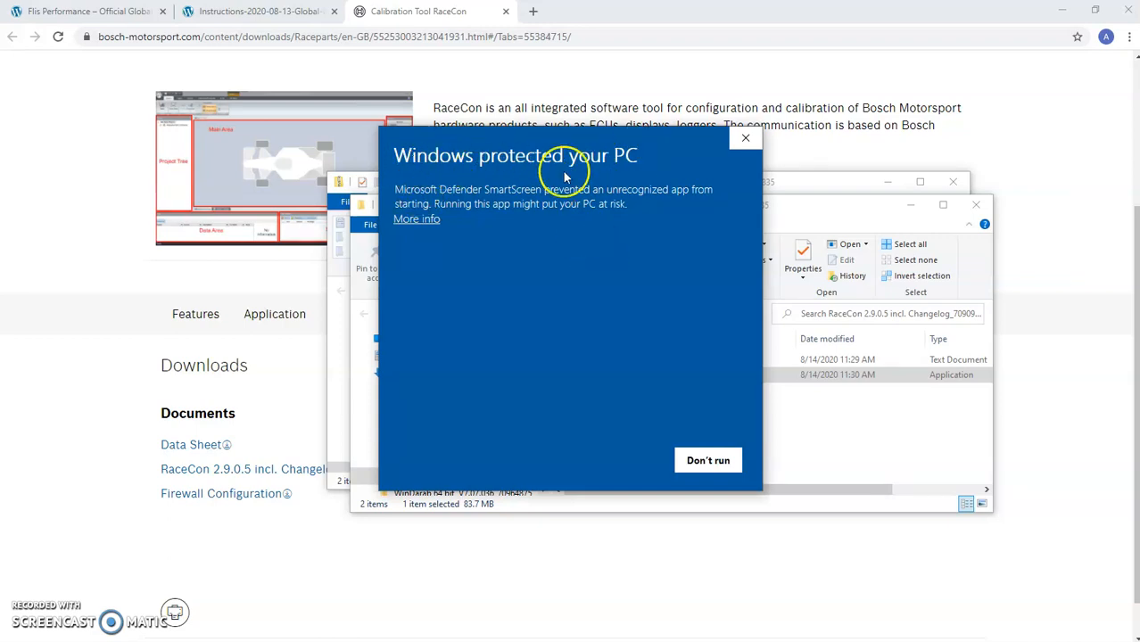
left_click(407, 220)
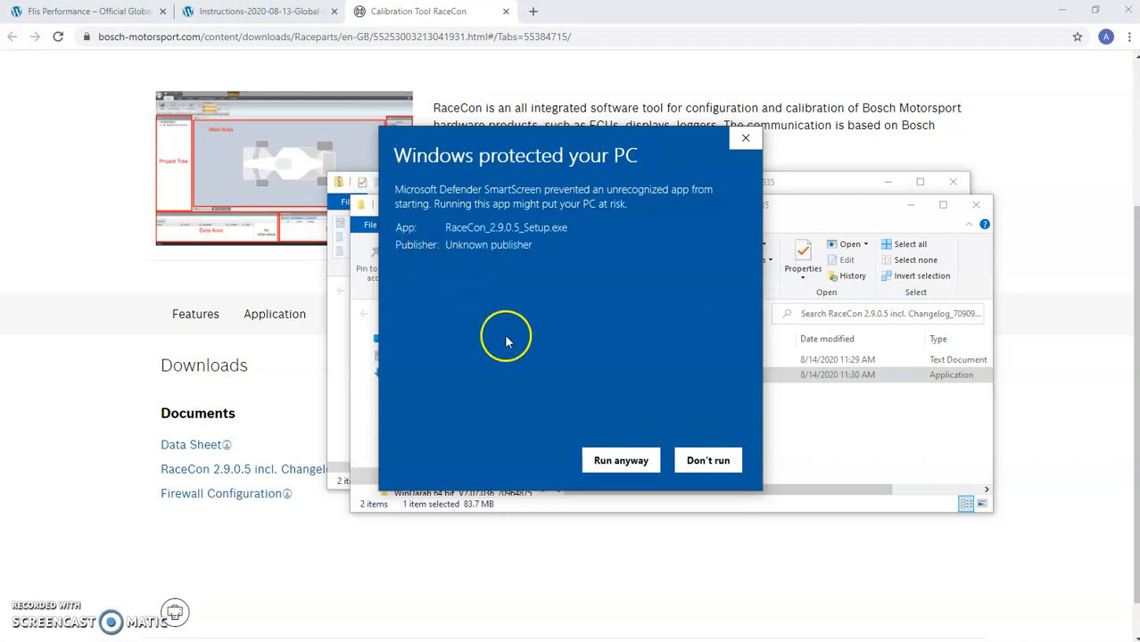
left_click(620, 461)
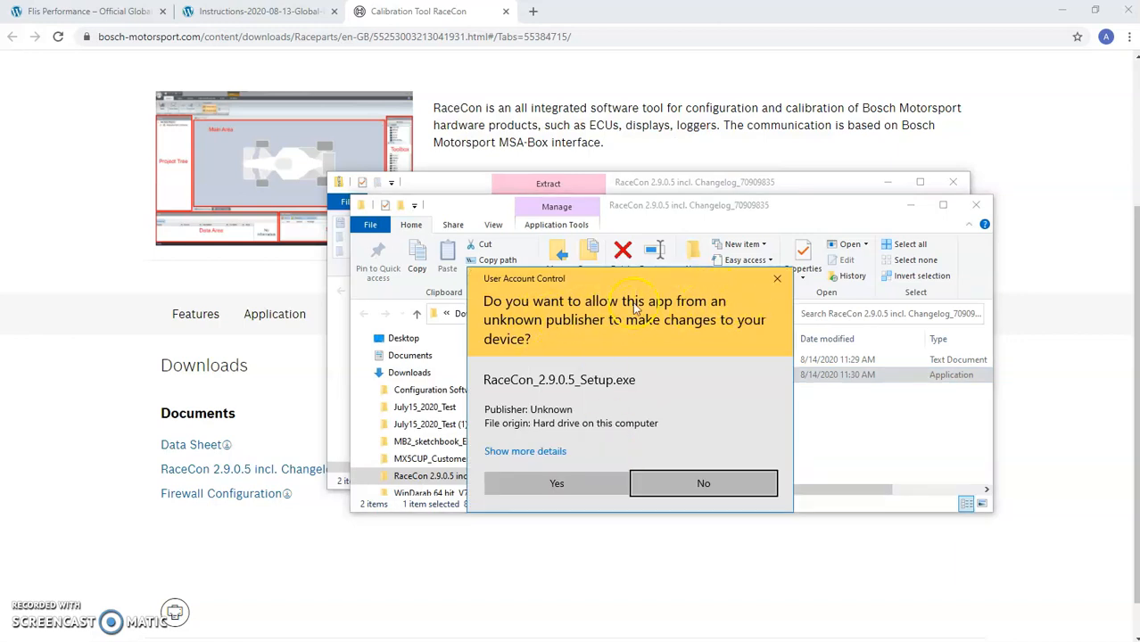
left_click(555, 480)
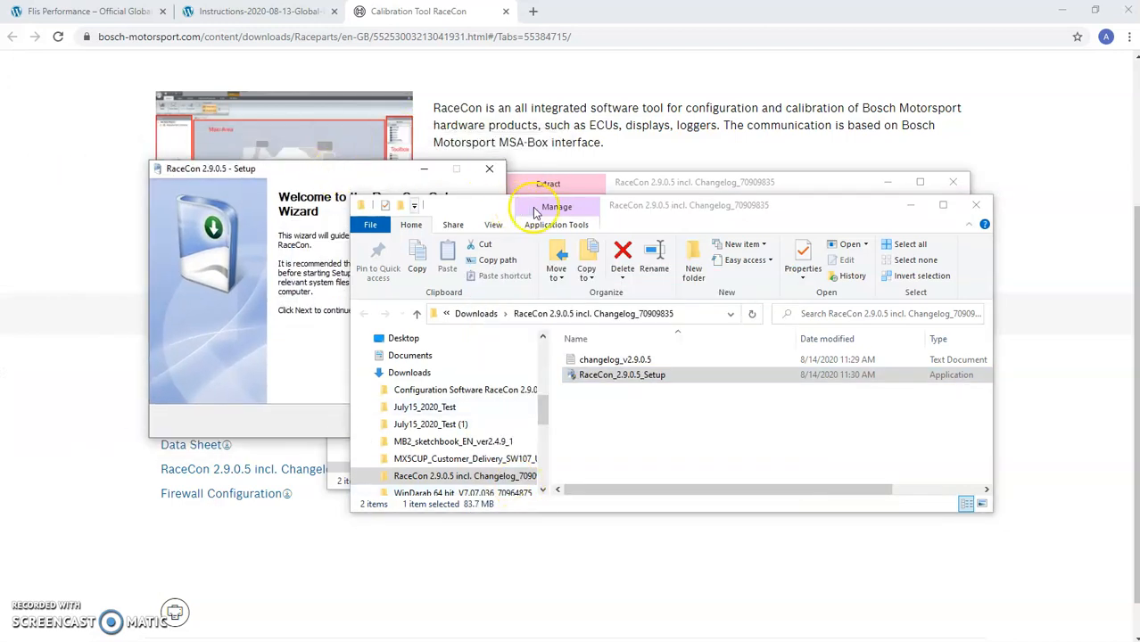
left_click(709, 209)
left_click_drag(326, 173, 589, 199)
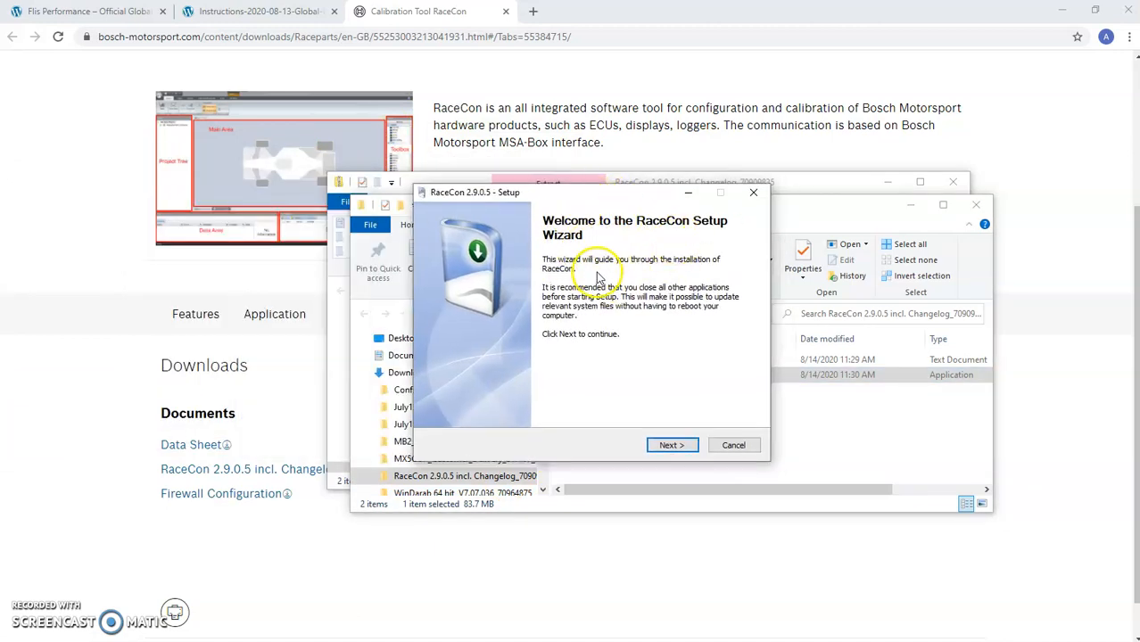
Update the existing RaceCon 2.9.0 installation, accepting the license terms, and finish setup with Run RaceCon enabled and its window maximized.
left_click(670, 445)
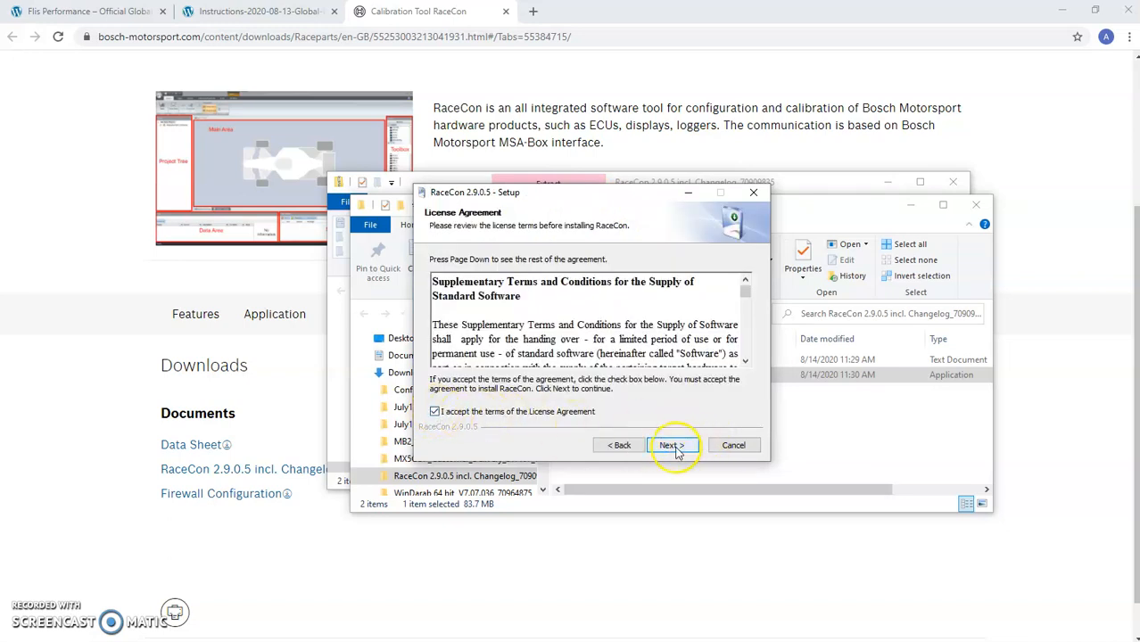
left_click(672, 446)
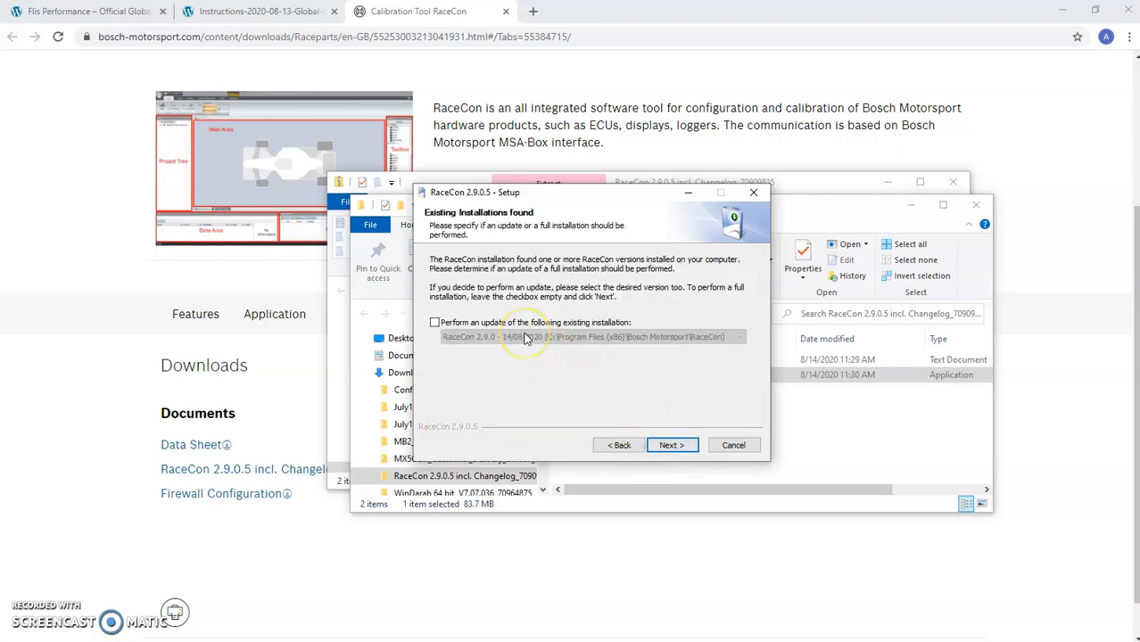
left_click(435, 323)
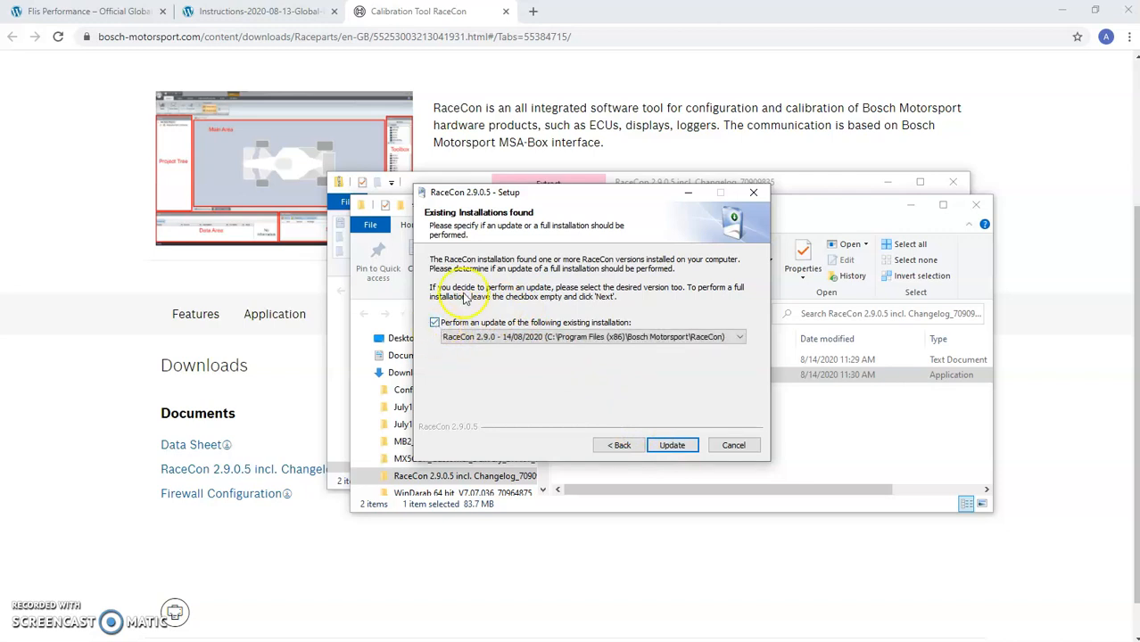
left_click(673, 447)
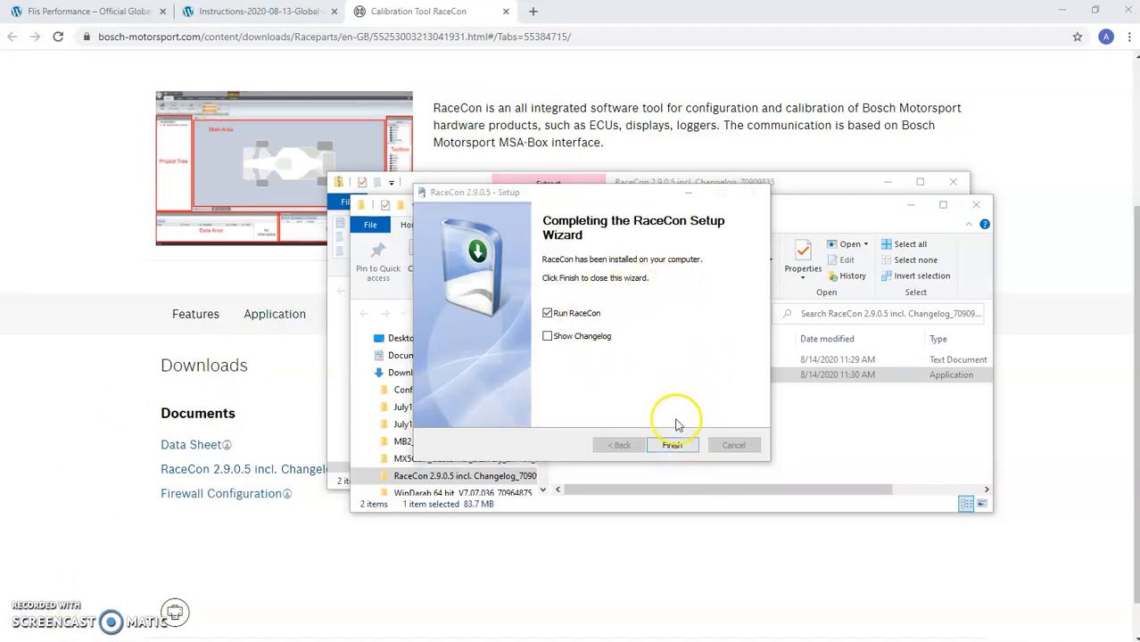
left_click(672, 446)
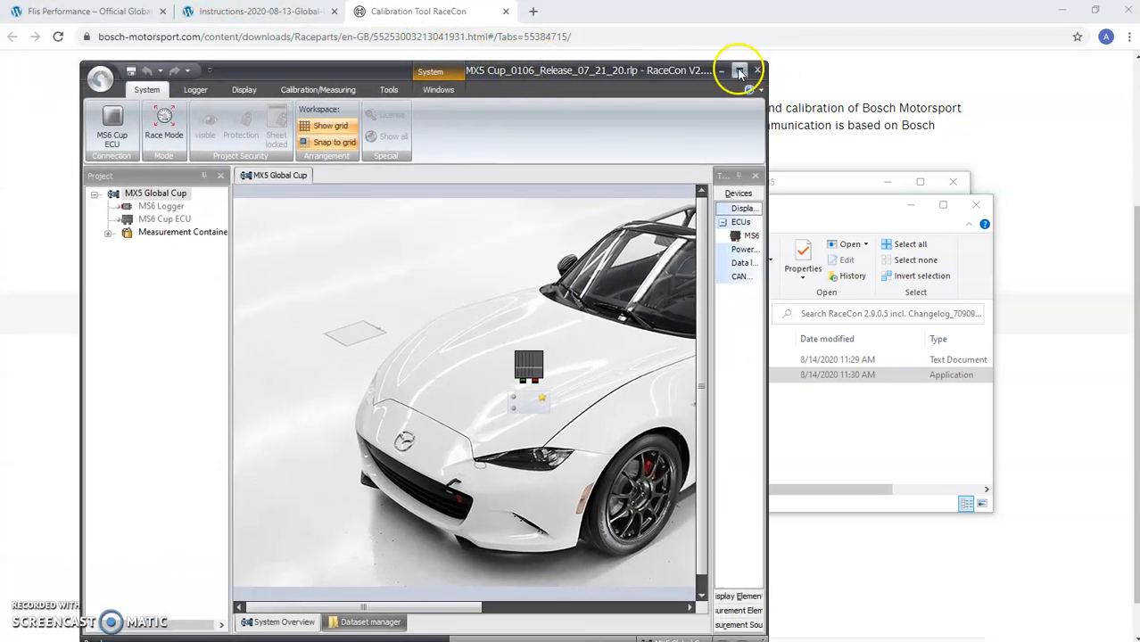
left_click(756, 54)
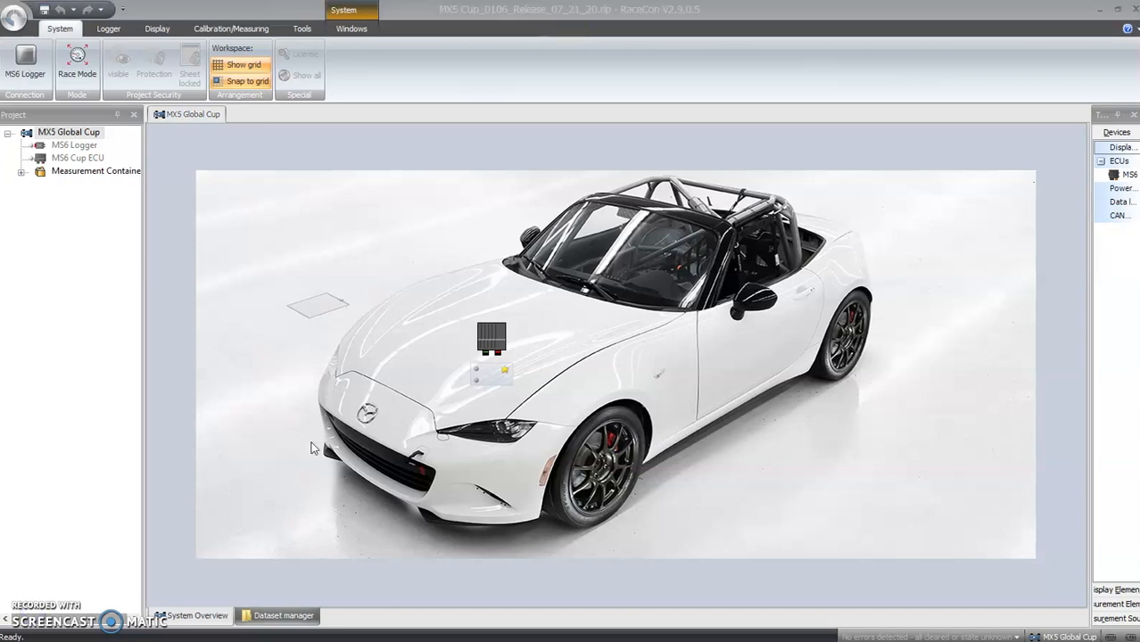
Return to the instructions PDF in the browser, follow the TEAM License link in preparation step 2, and download MazdaMX_2019_TEAM.lic.
key("alt+Tab")
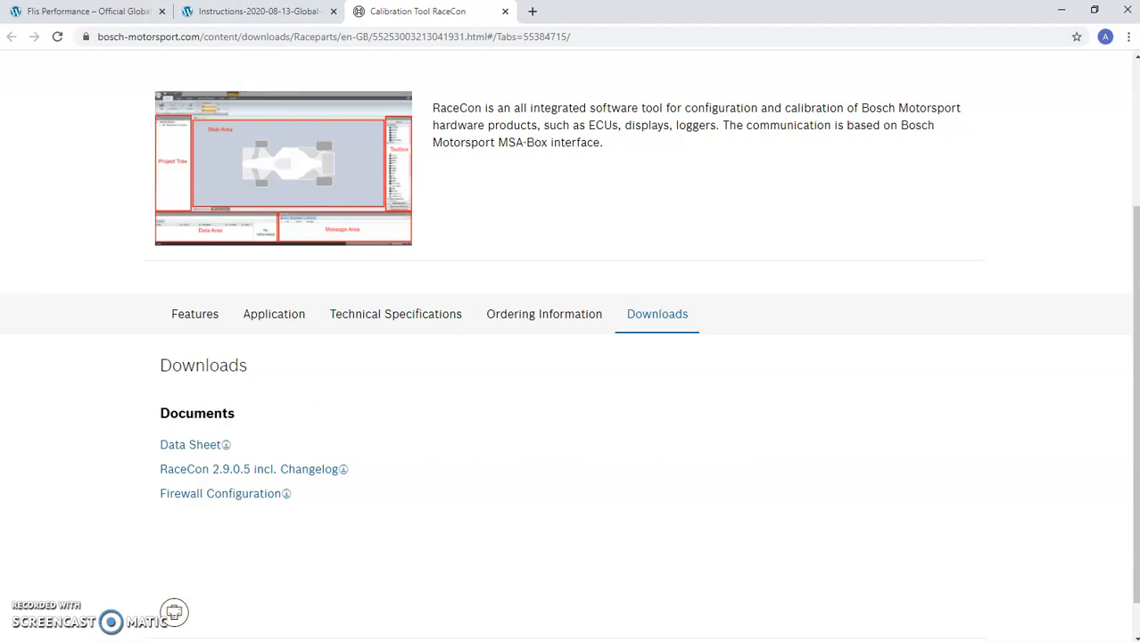
left_click(242, 8)
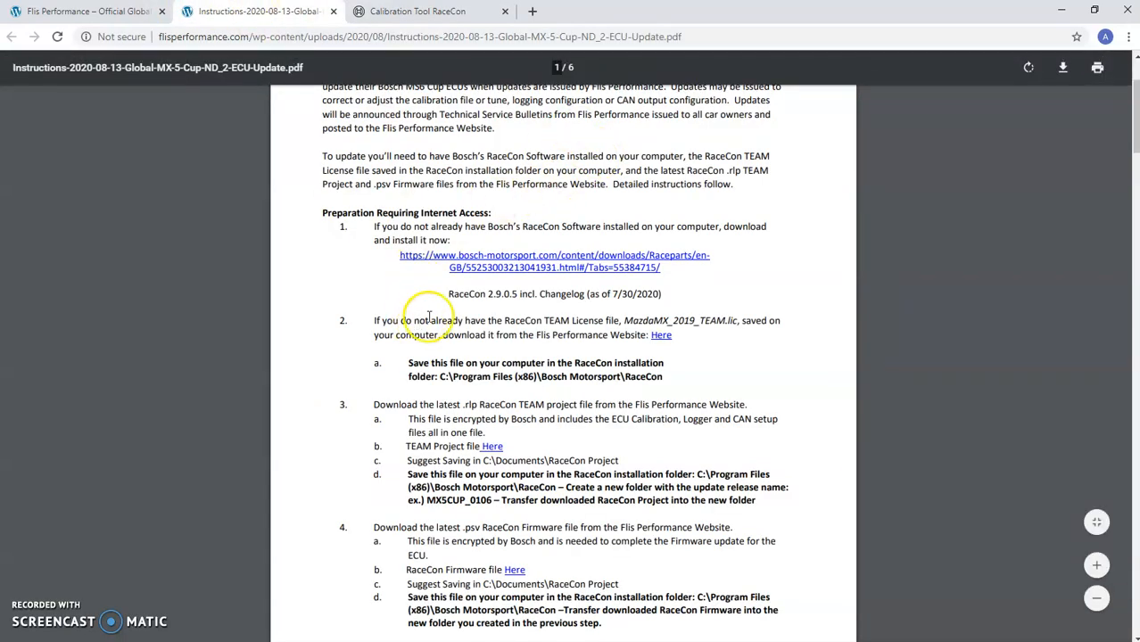
left_click(659, 338)
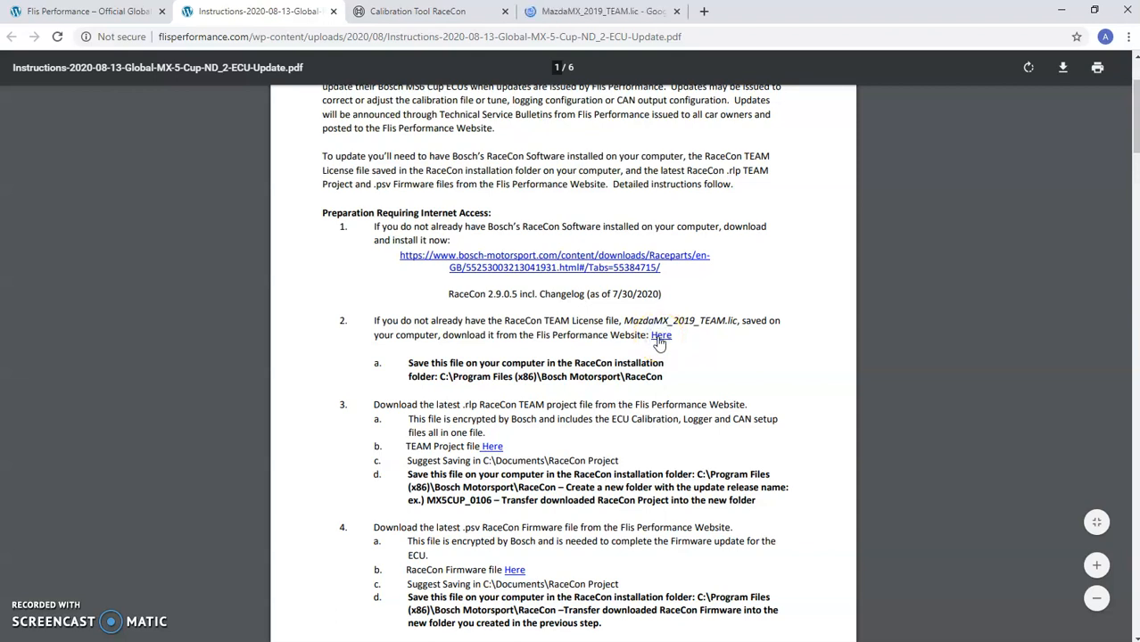
left_click(574, 16)
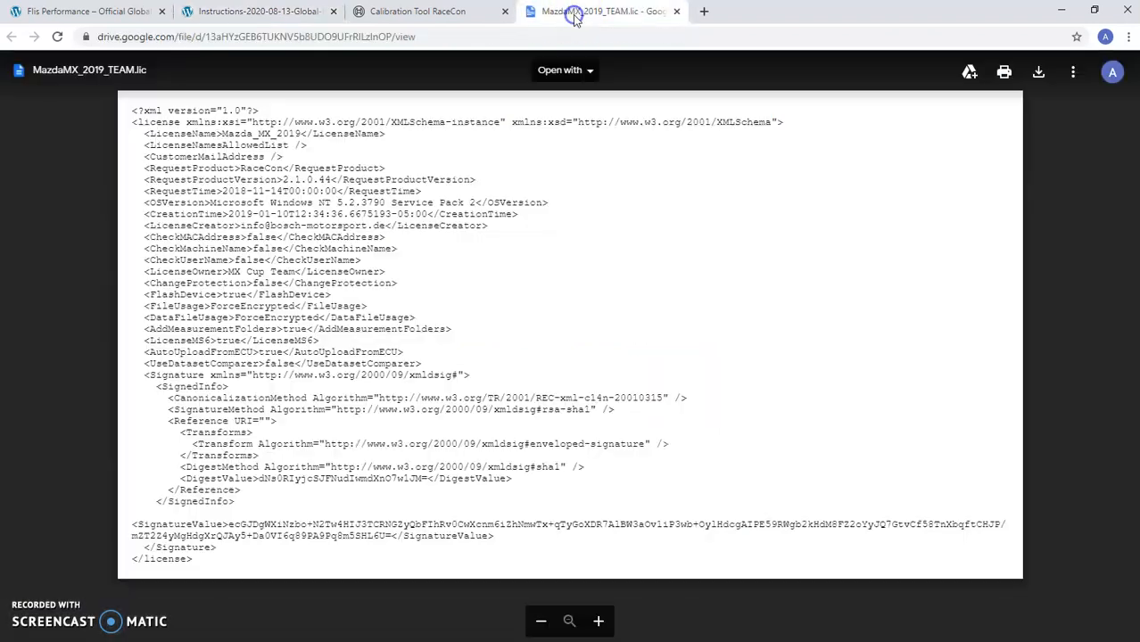
left_click(1038, 71)
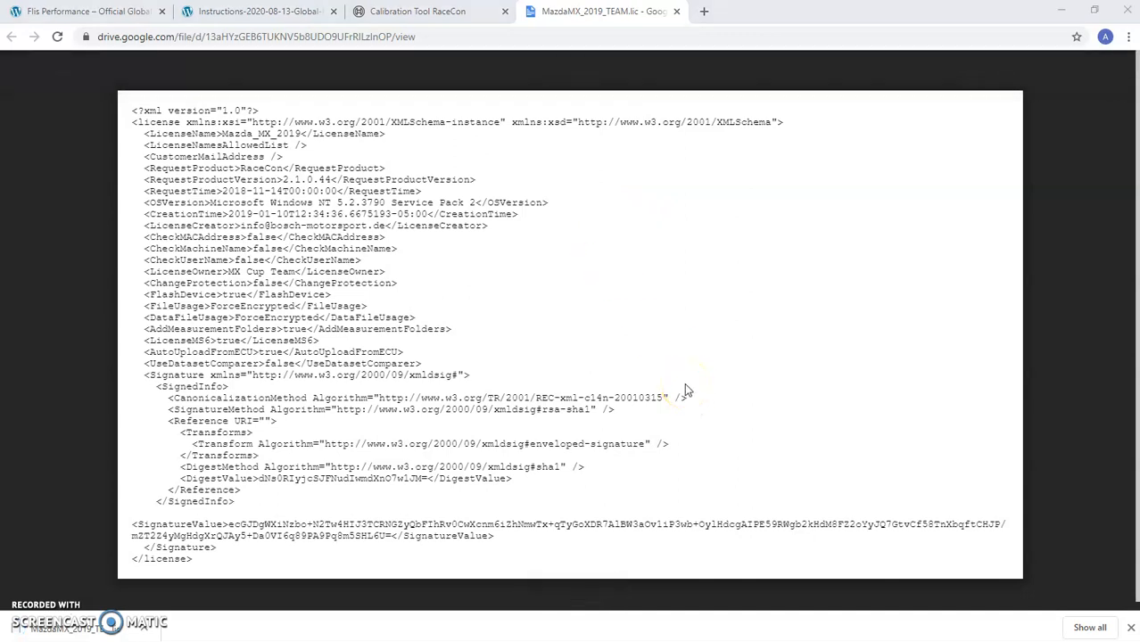
Show the downloaded MazdaMX_2019_TEAM license file in its Downloads folder.
key("alt+Tab")
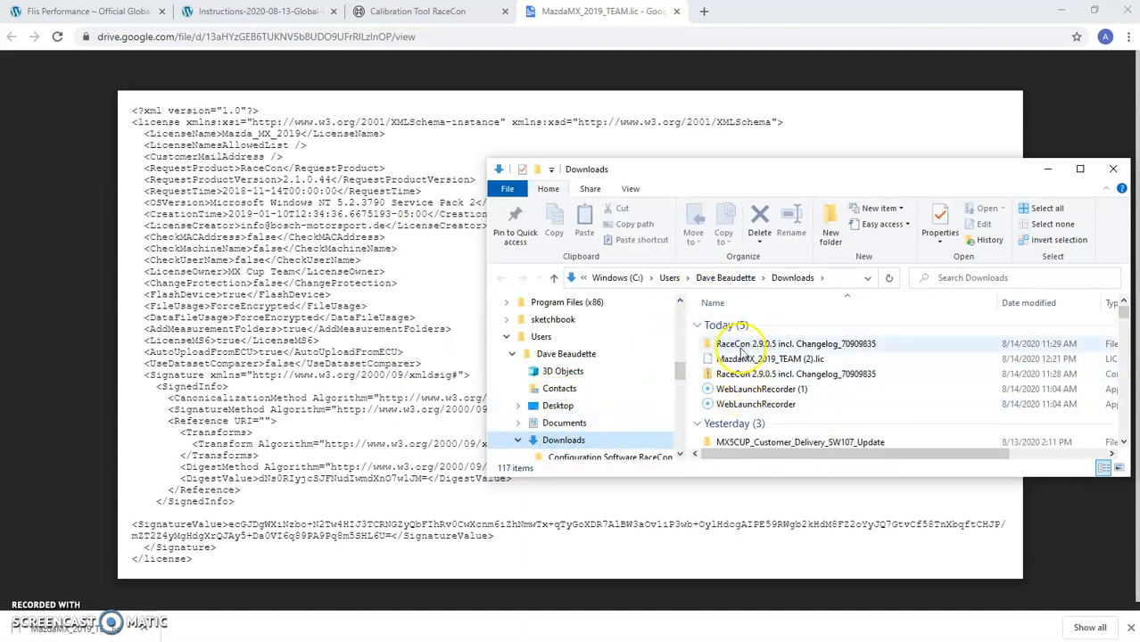
left_click(62, 628)
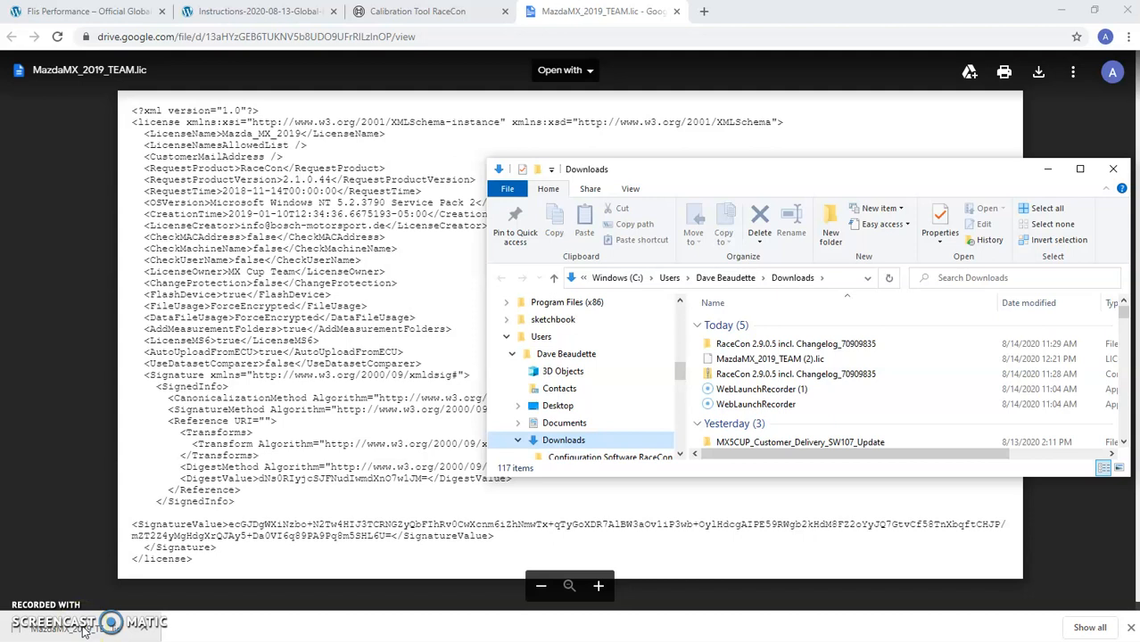
left_click(148, 634)
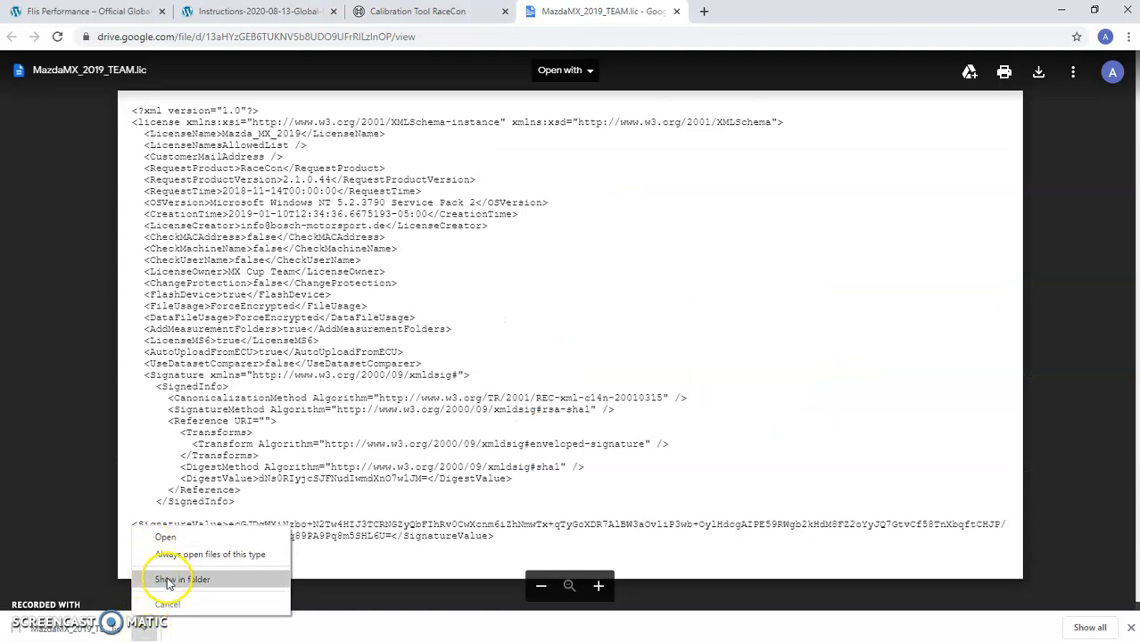
left_click(166, 581)
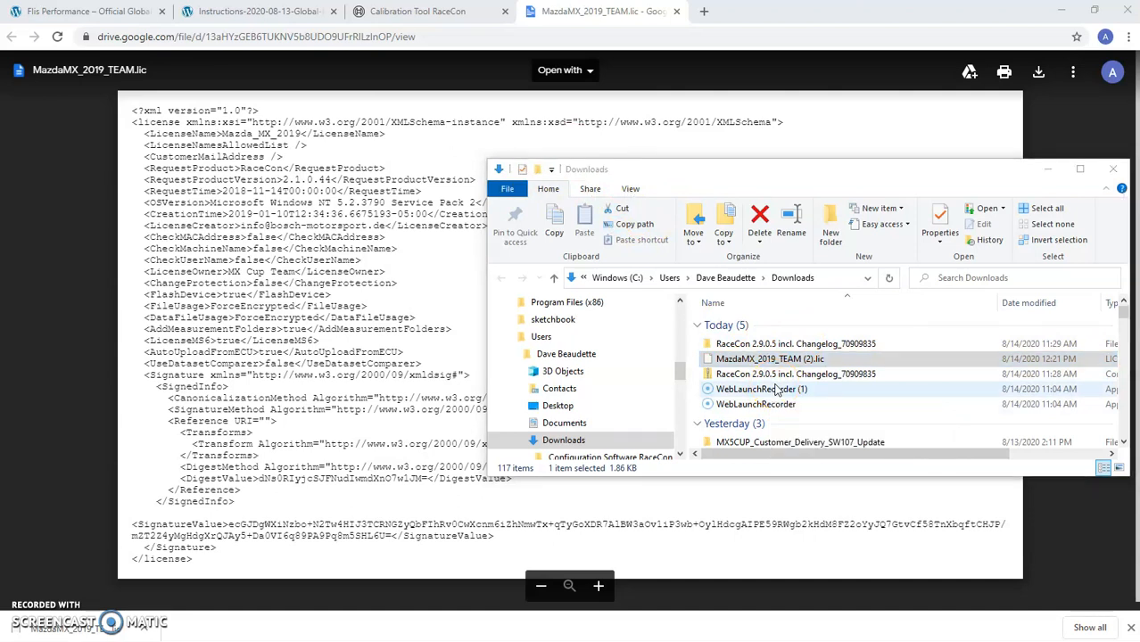
Open a second File Explorer window, check the license destination in the instructions, and browse to C:\Program Files (x86)\Bosch Motorsport\RaceCon.
key("super+e")
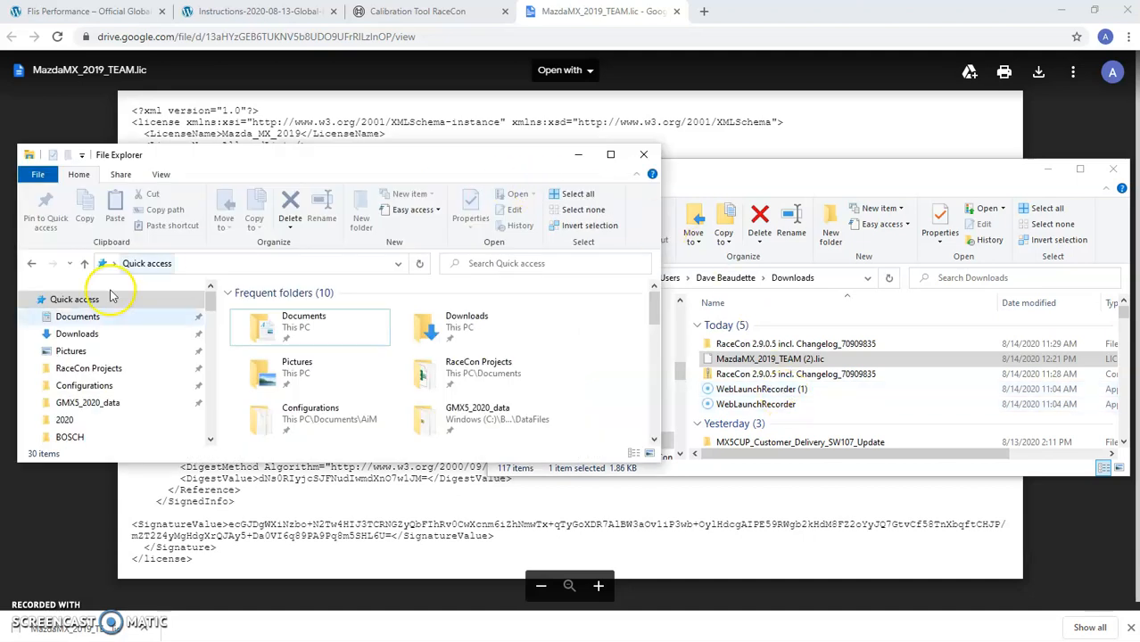
left_click(217, 14)
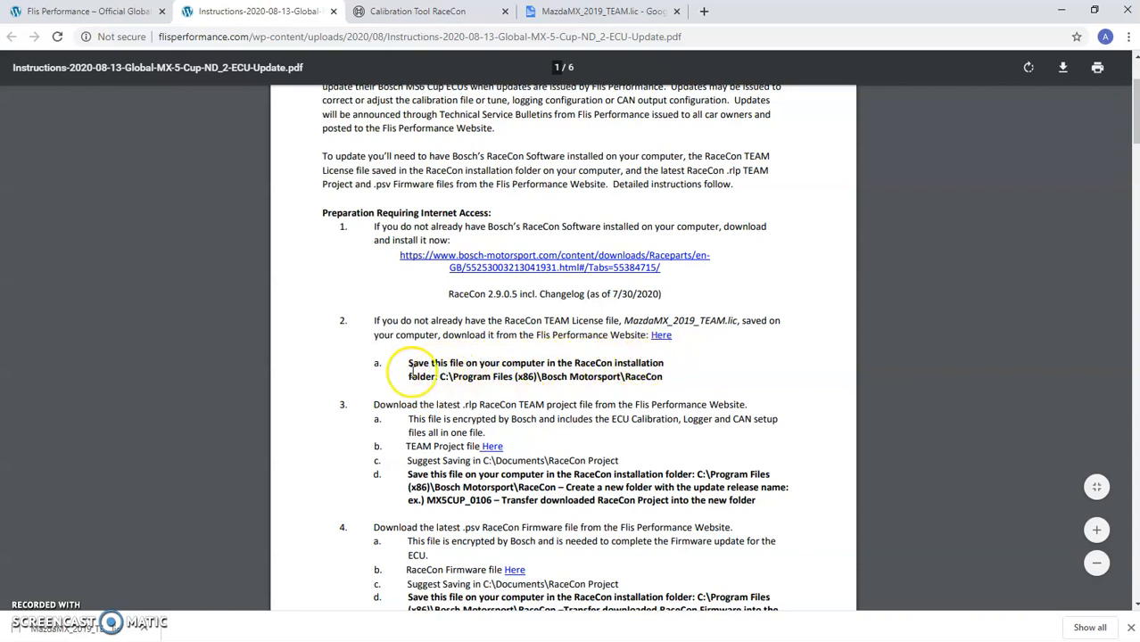
key("alt+p")
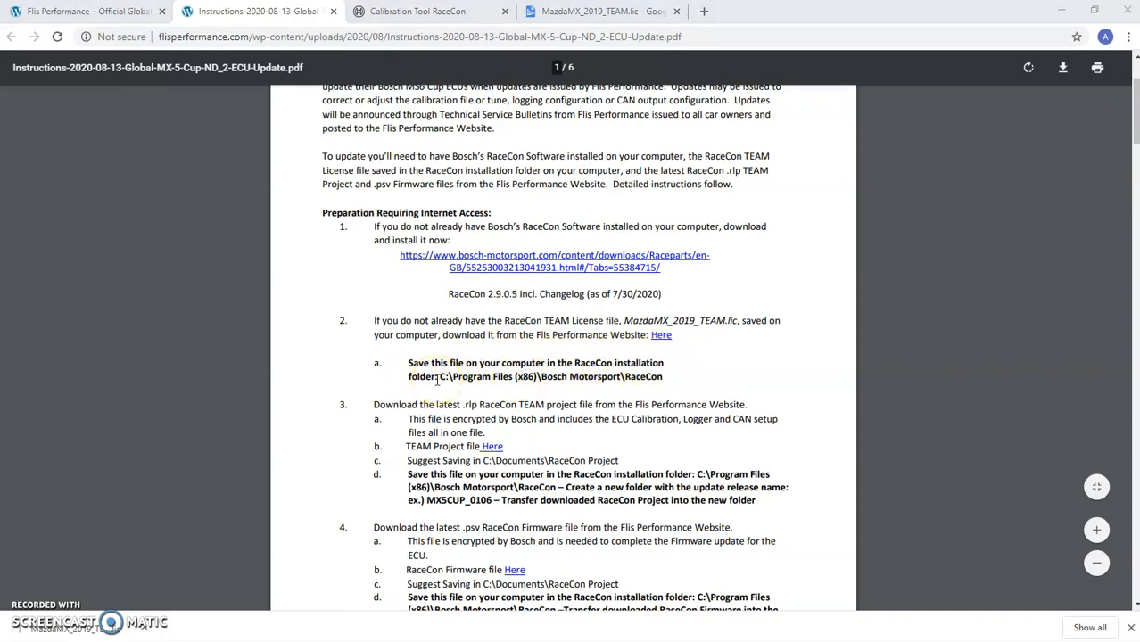
left_click_drag(198, 149, 236, 151)
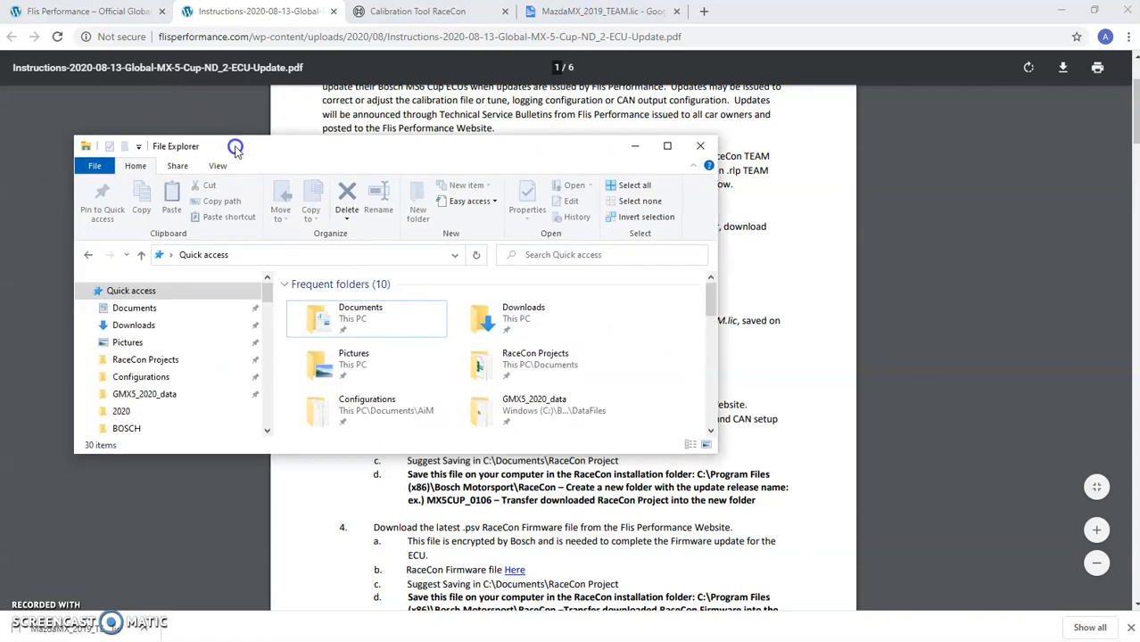
left_click_drag(267, 305, 260, 334)
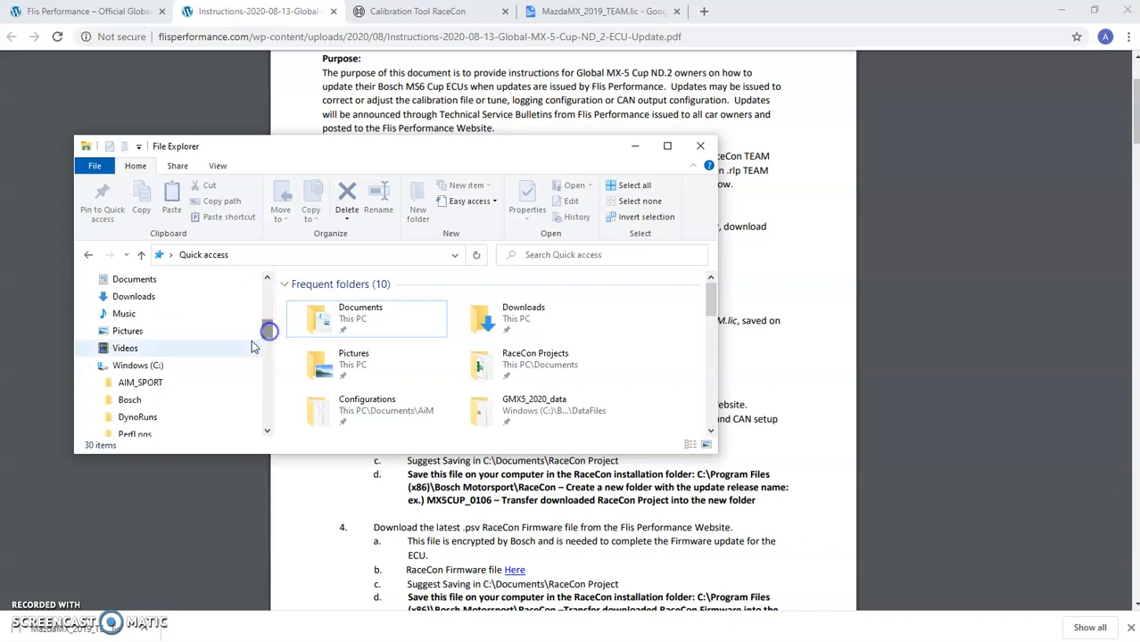
left_click(134, 366)
left_click_drag(357, 147, 478, 48)
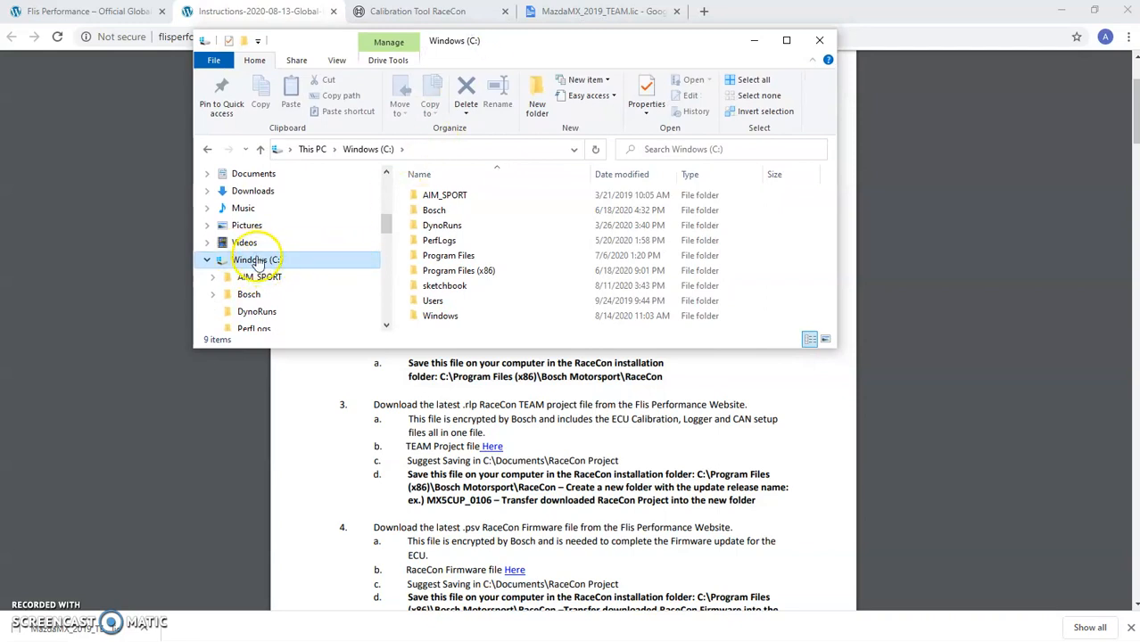
left_click(454, 273)
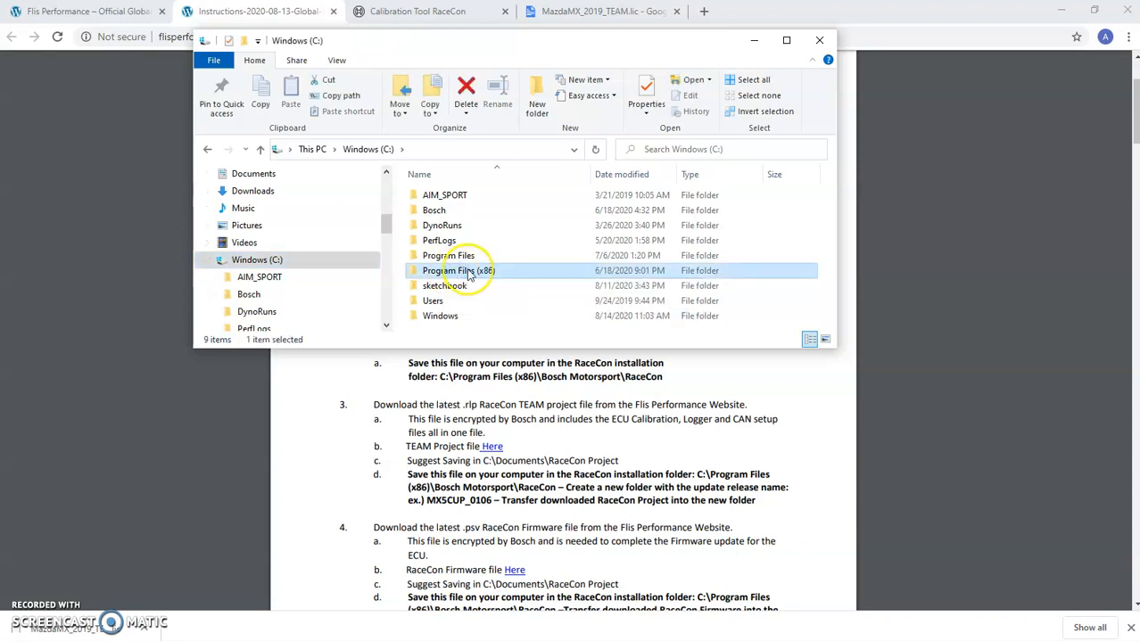
double_click(455, 275)
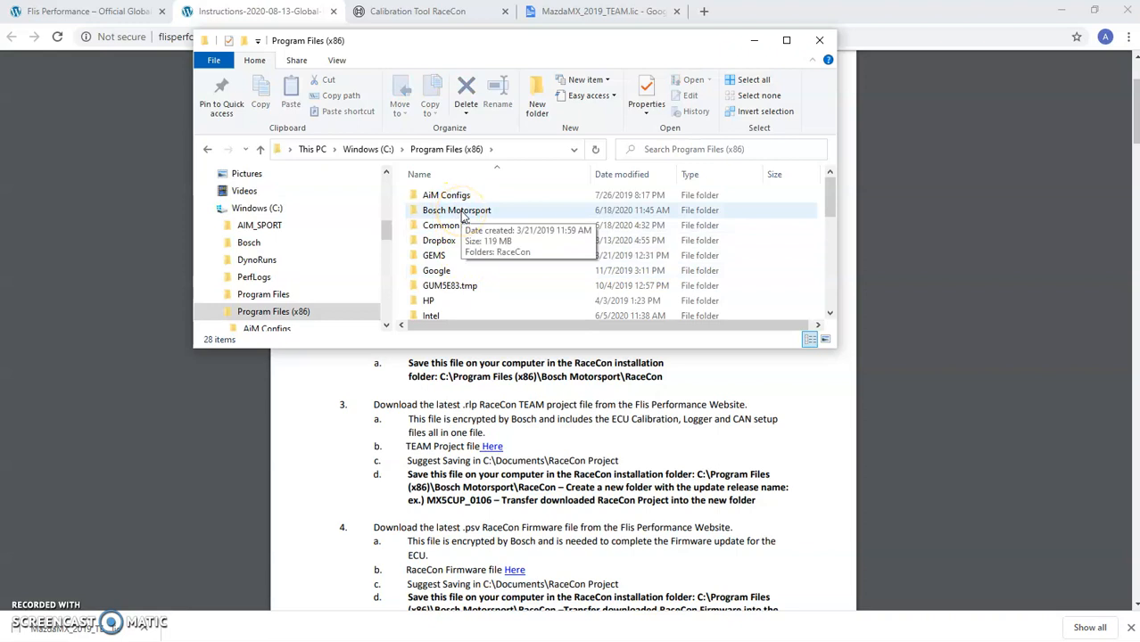
double_click(462, 212)
left_click(448, 204)
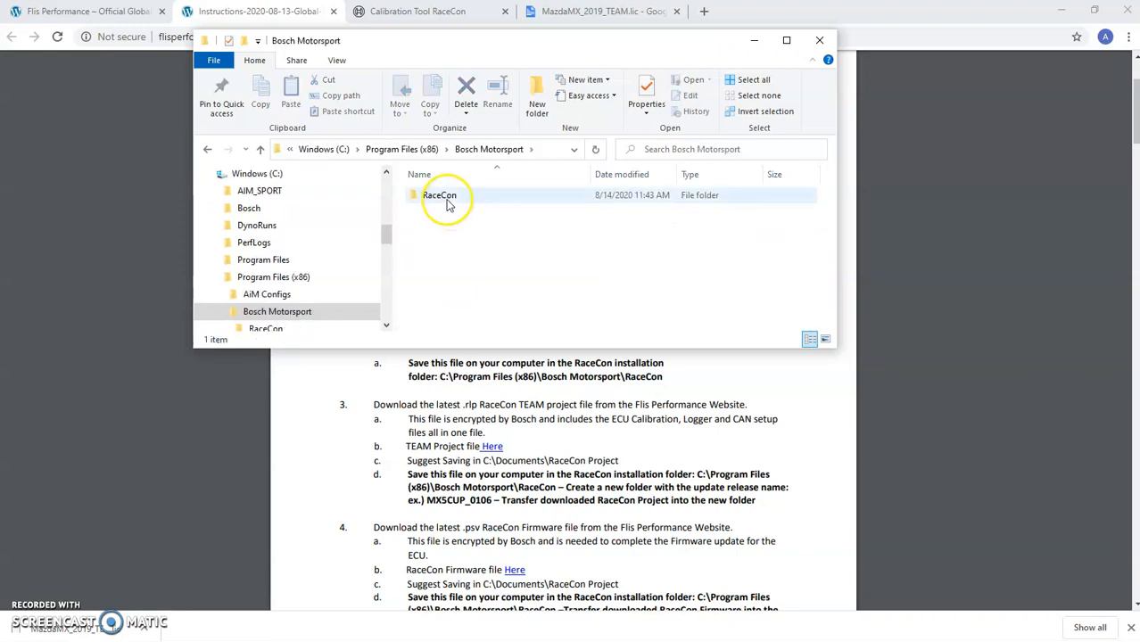
double_click(448, 205)
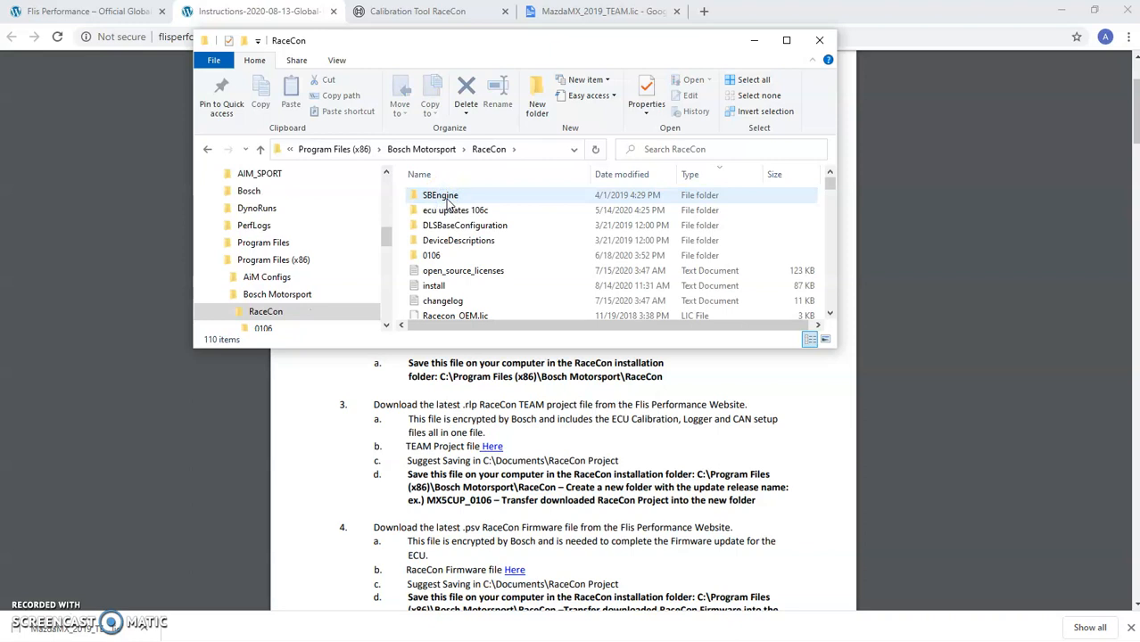
Place the RaceCon and Downloads windows side by side and try to move MazdaMX_2019_TEAM (2).lic into the RaceCon folder, cancelling the administrator permission request.
left_click(464, 274)
left_click(441, 59)
left_click_drag(434, 45, 280, 95)
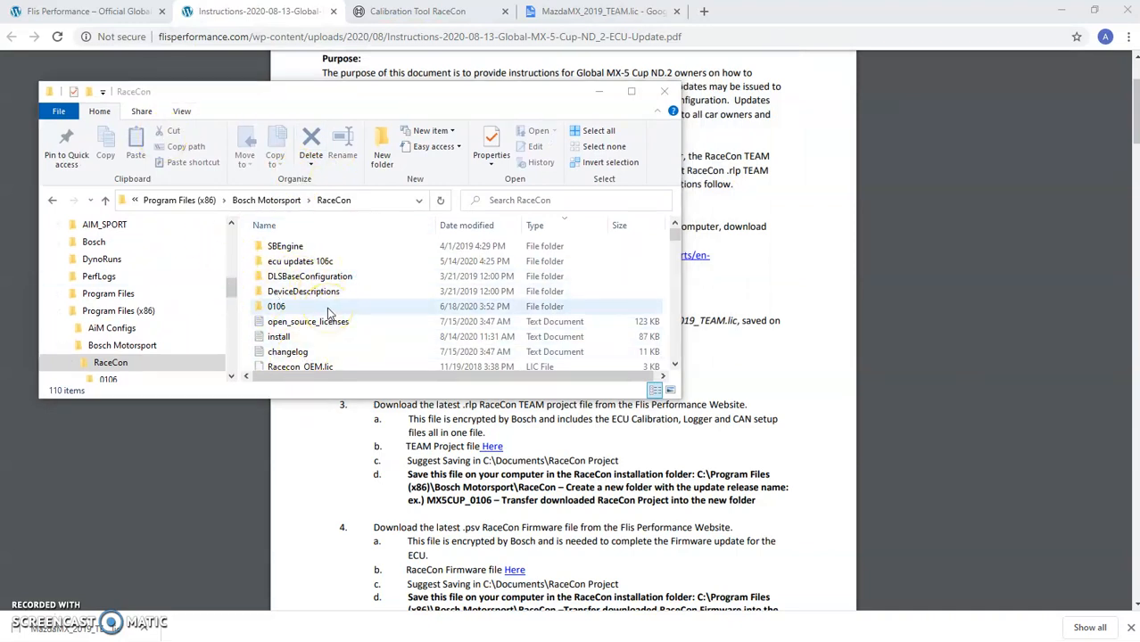
left_click_drag(763, 172, 760, 104)
left_click(761, 295)
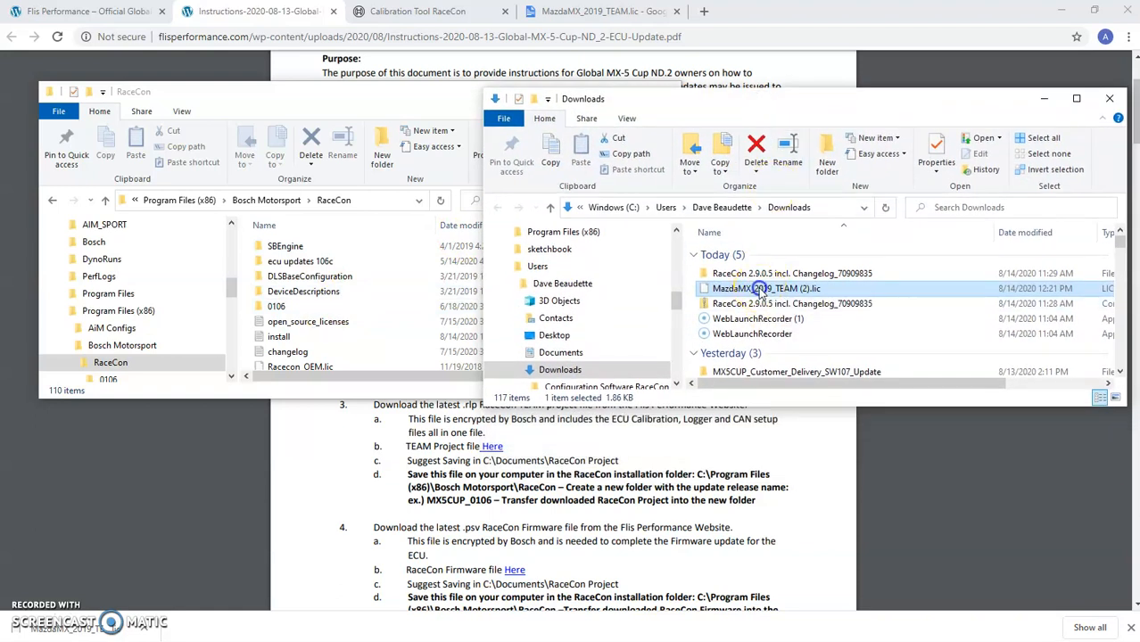
left_click_drag(758, 291, 317, 342)
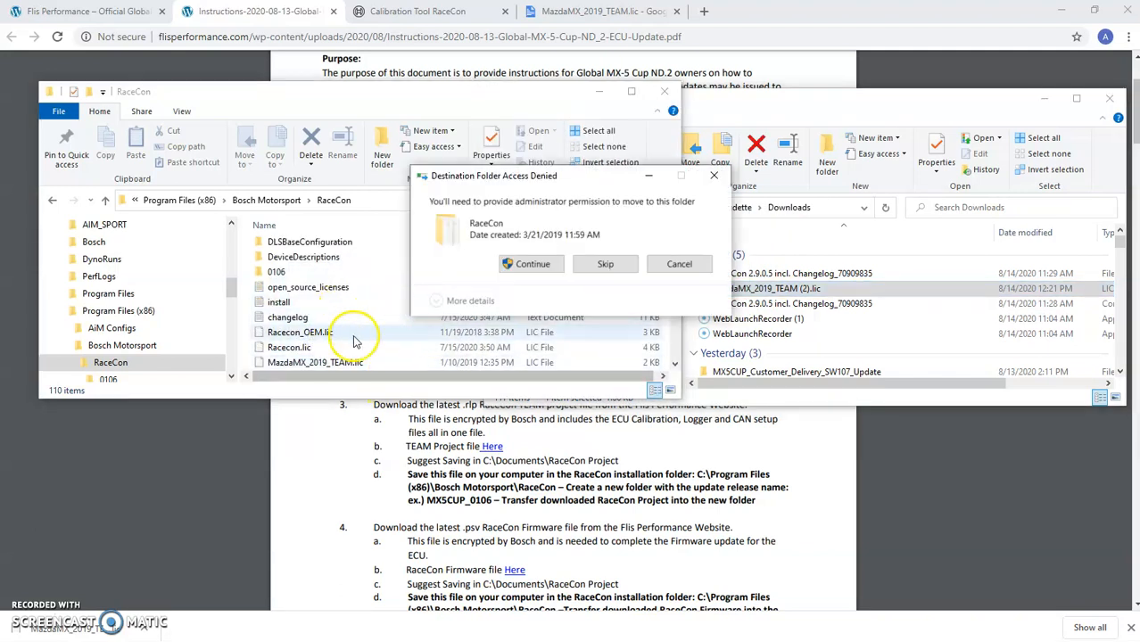
left_click(298, 365)
left_click(676, 264)
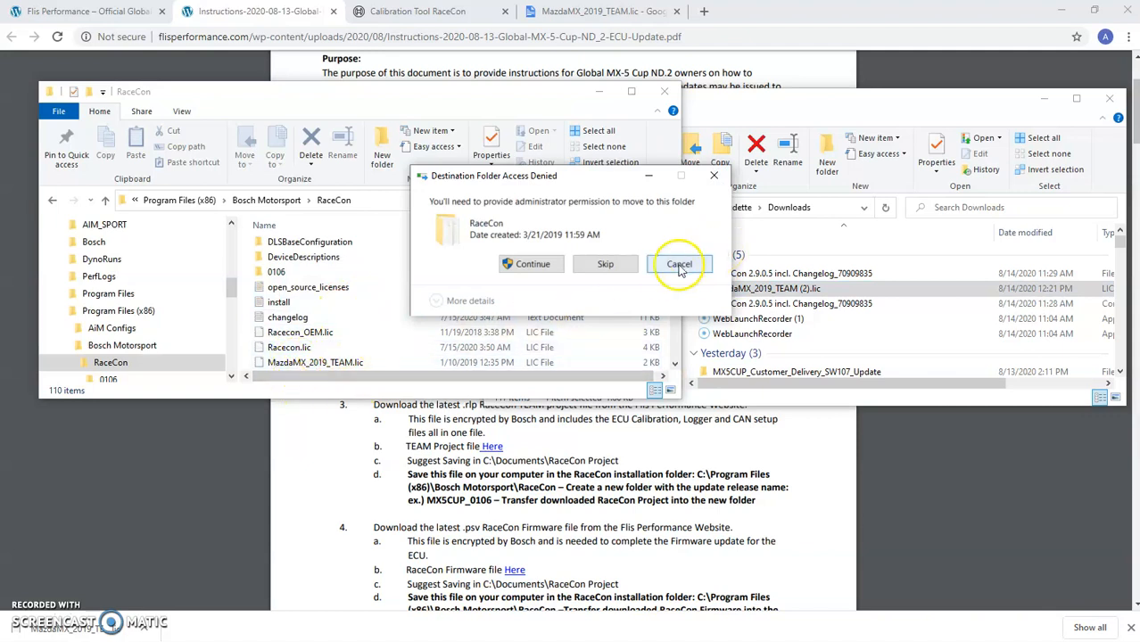
left_click(374, 364)
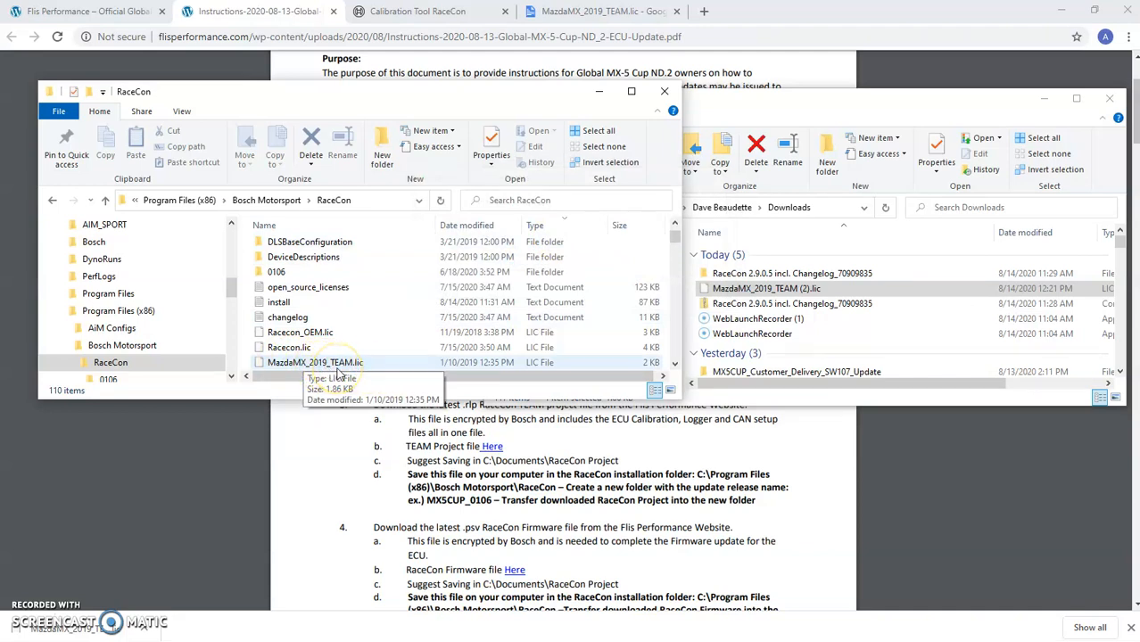
Follow the TEAM Project file link in preparation step 3 of the instructions and download MX5 Cup_0107_08_12_20.rlp.
left_click(312, 469)
scroll(419, 412, "down", 1)
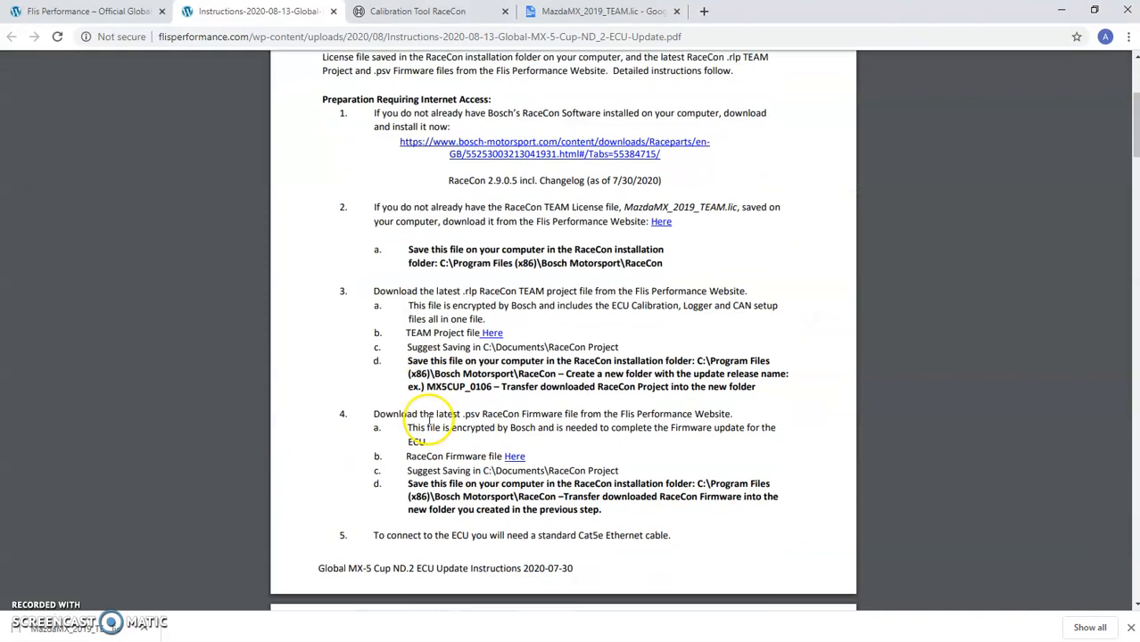
scroll(430, 420, "down", 1)
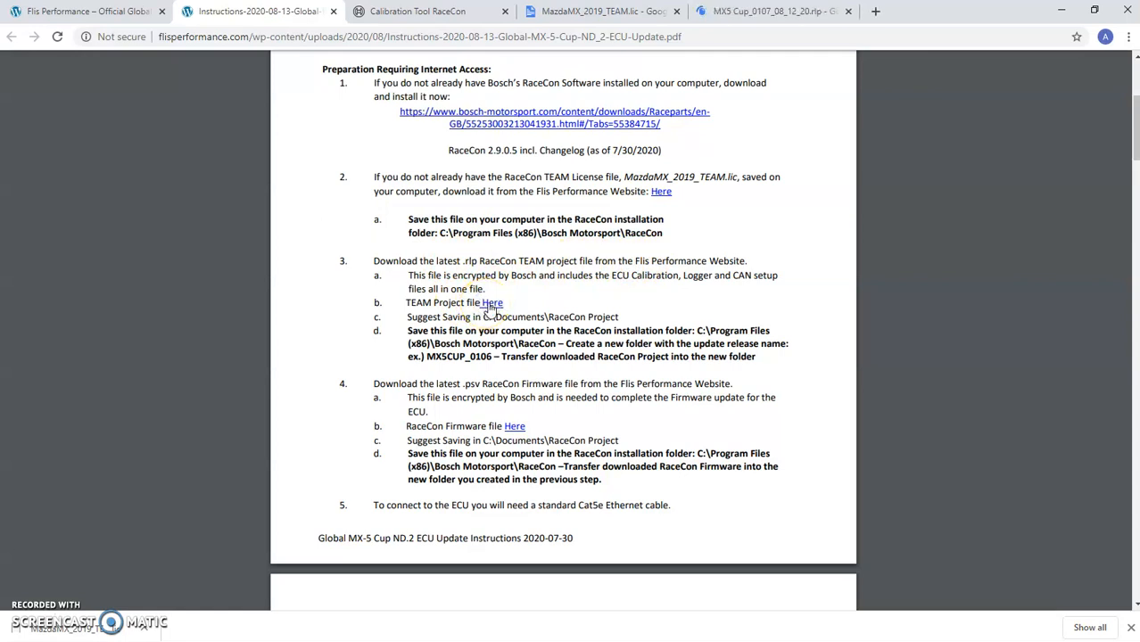
left_click(736, 15)
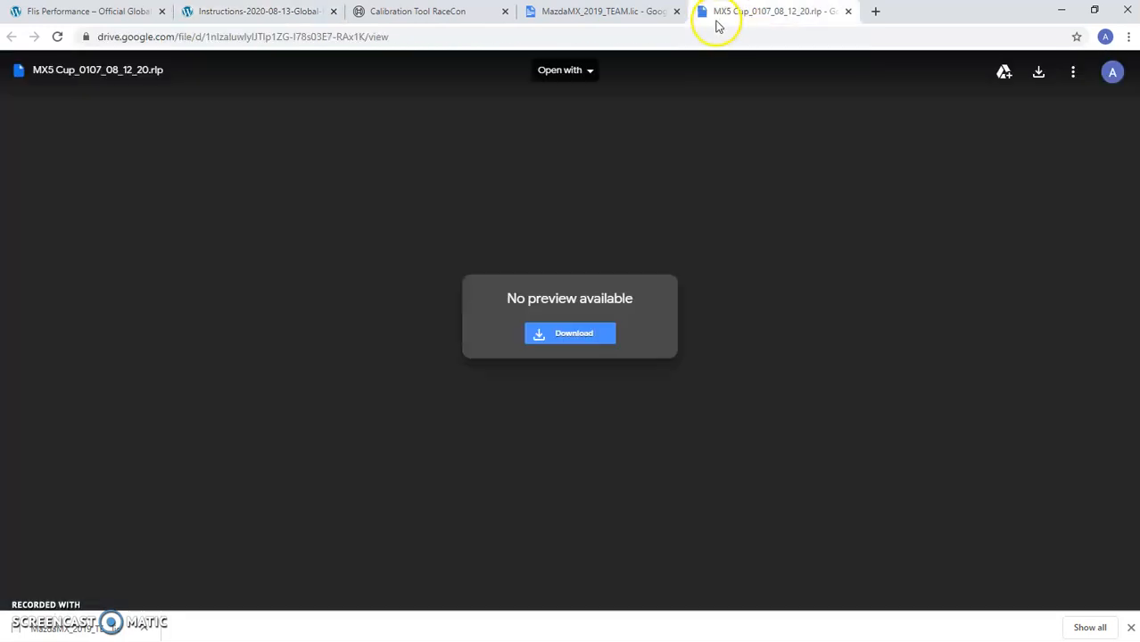
left_click(1039, 73)
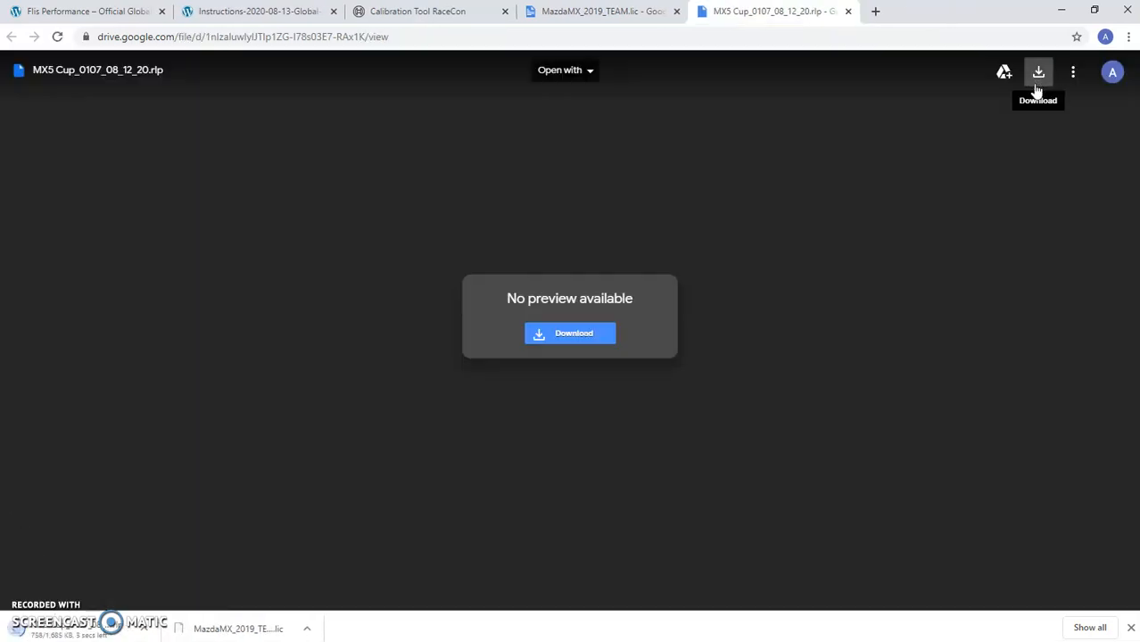
Select the downloaded MX5 Cup_0107_08_12_20 project file in Downloads and bring the RaceCon installation folder window to the front.
key("alt+Tab")
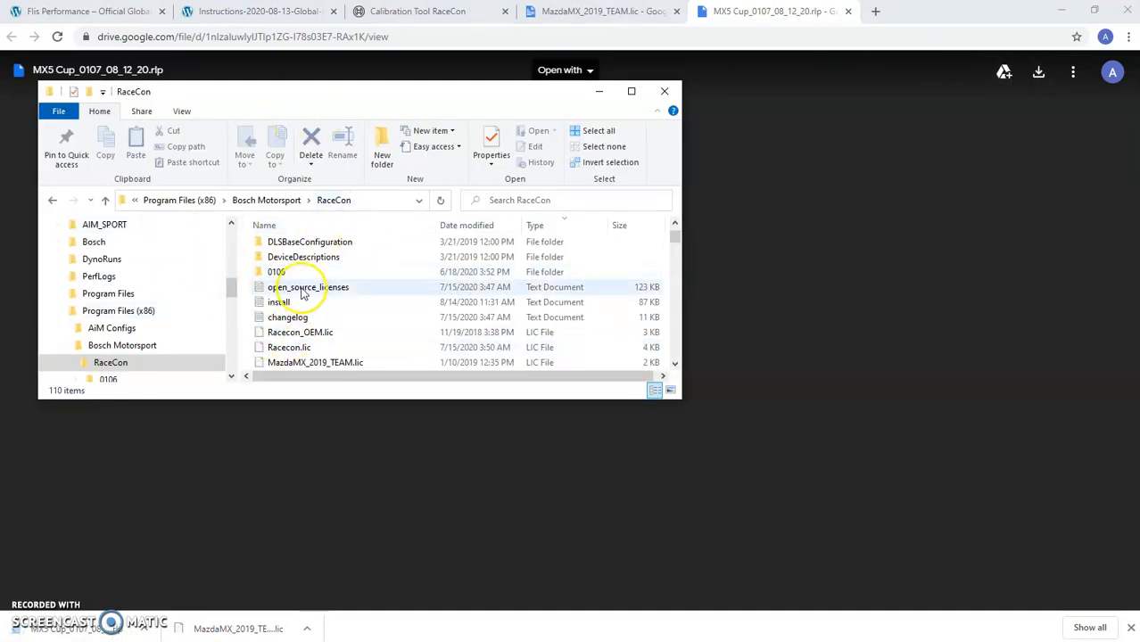
key("alt+Tab")
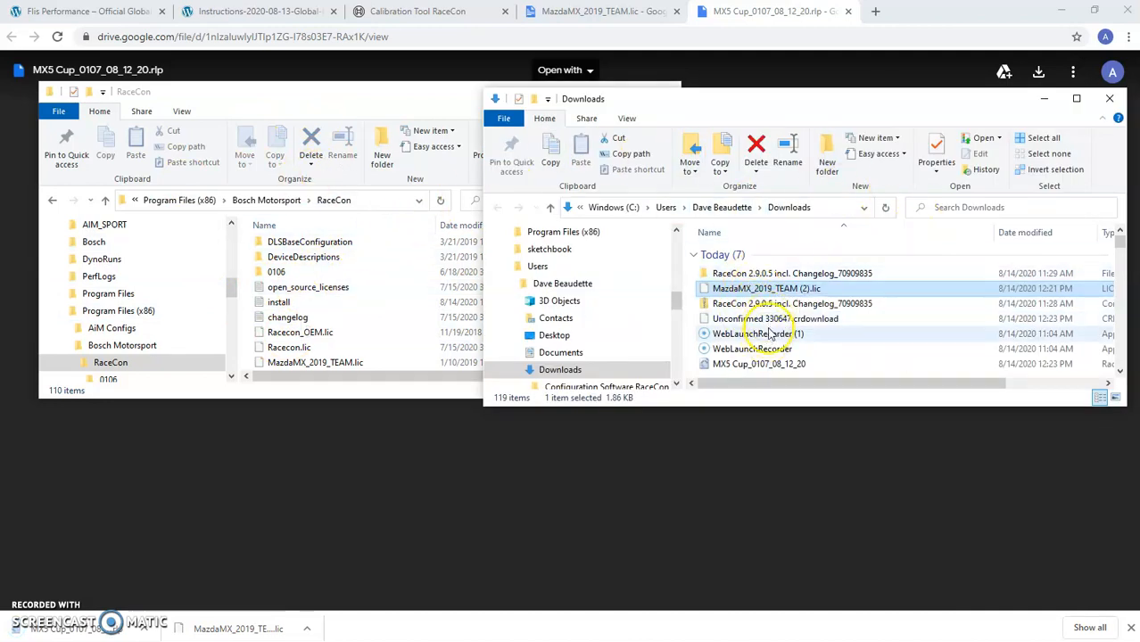
left_click(772, 365)
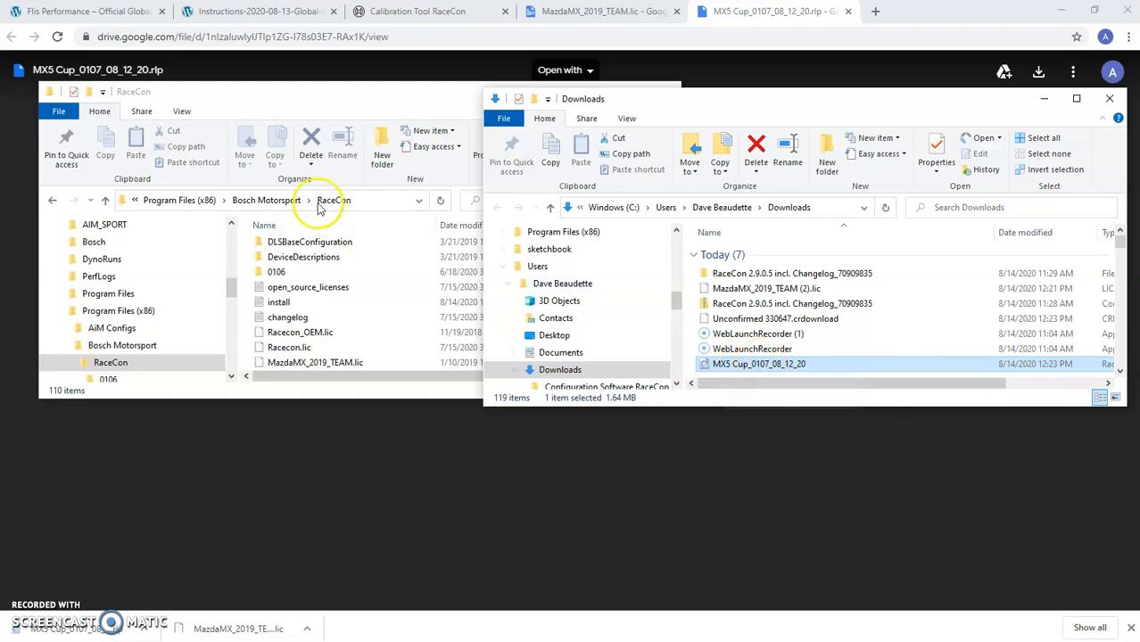
left_click(211, 96)
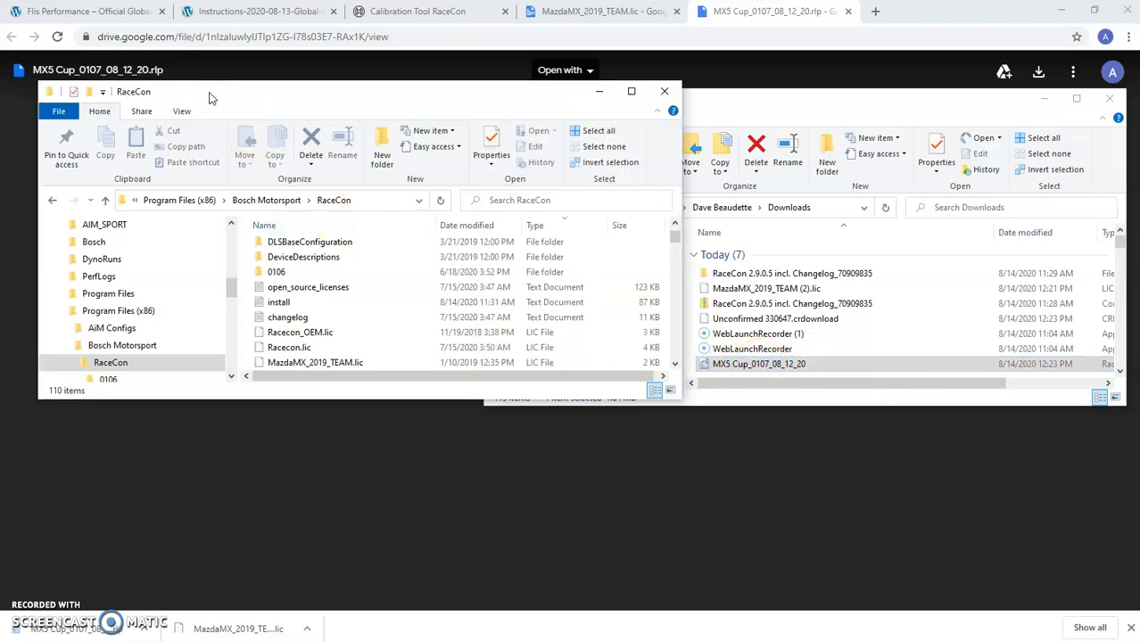
Check the project file's save location in the instructions and create a new folder named 0107 in the RaceCon installation folder.
left_click(248, 11)
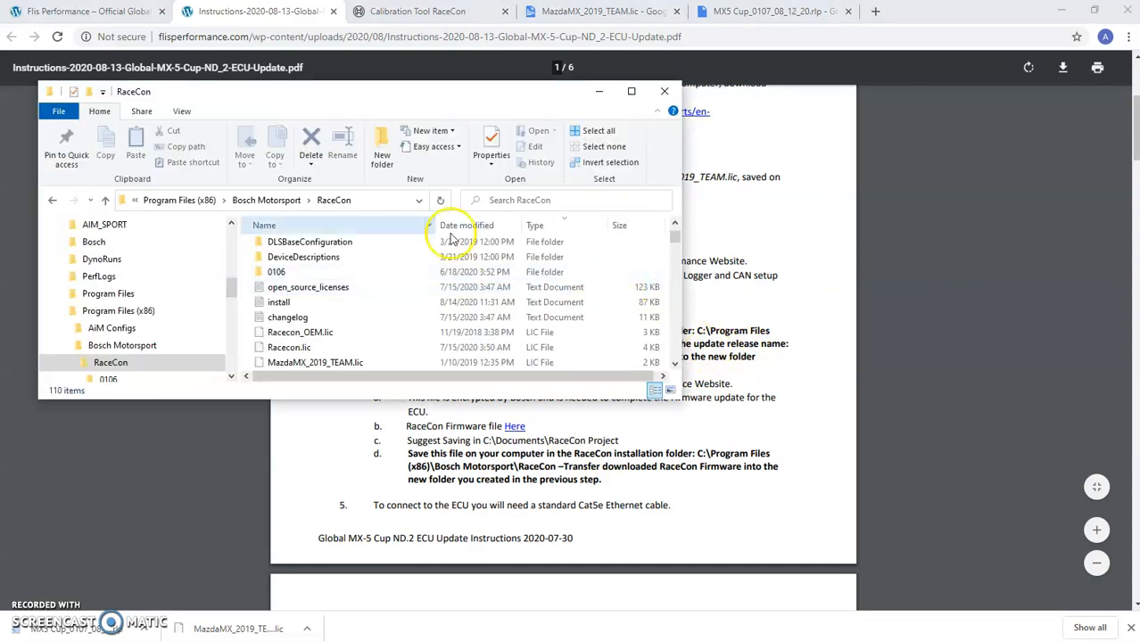
scroll(304, 276, "up", 1)
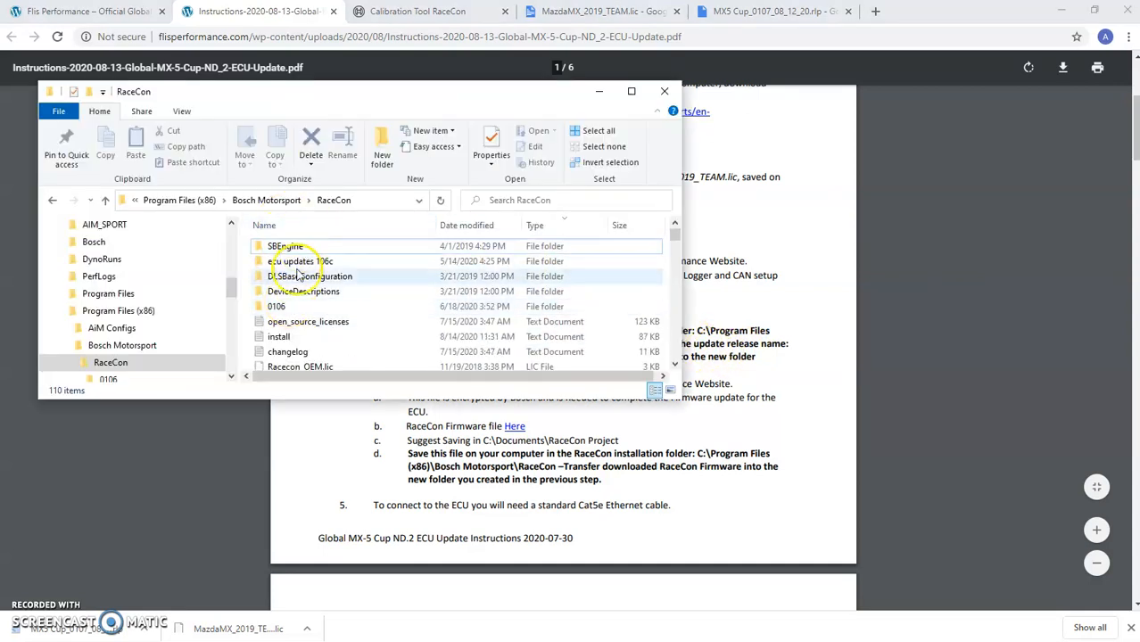
right_click(247, 290)
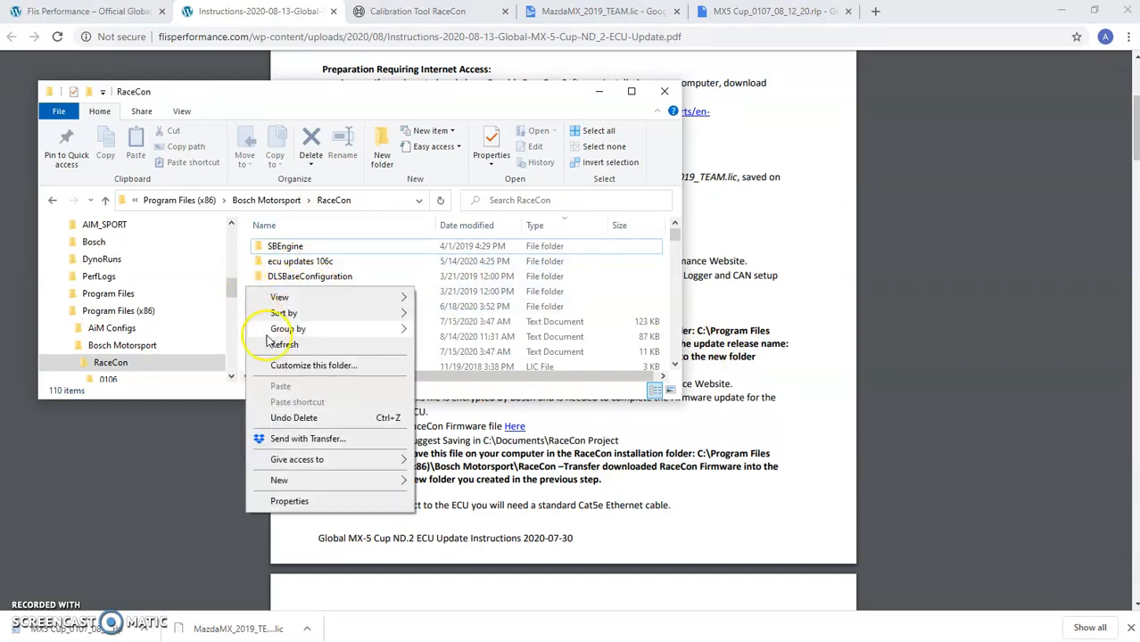
mouse_move(302, 483)
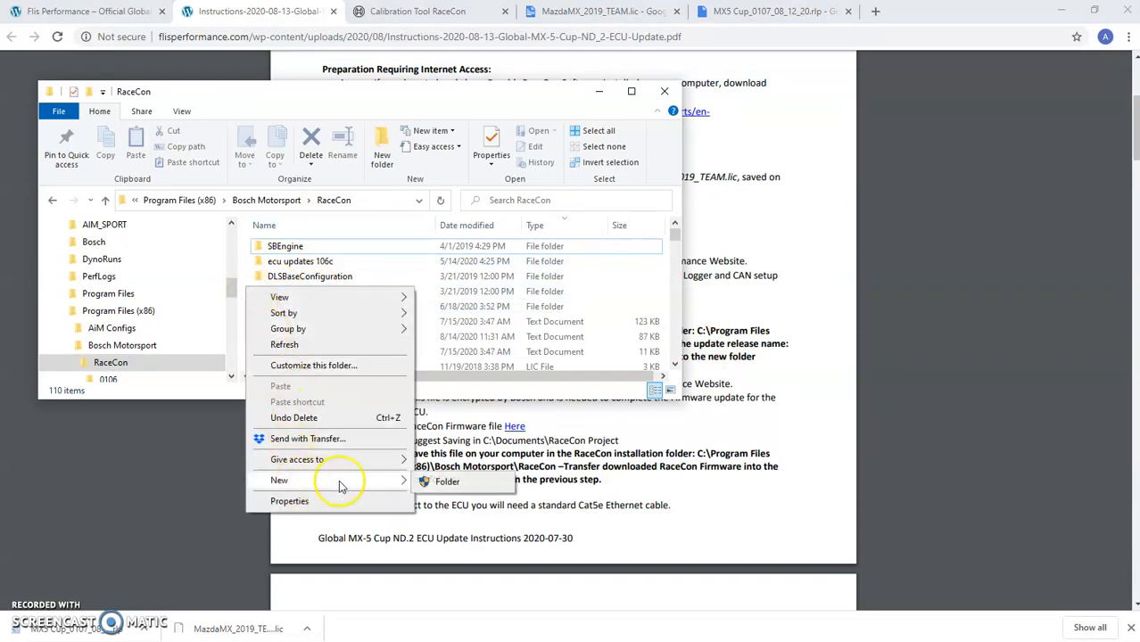
left_click(422, 483)
left_click(409, 470)
type("0107")
left_click(278, 276)
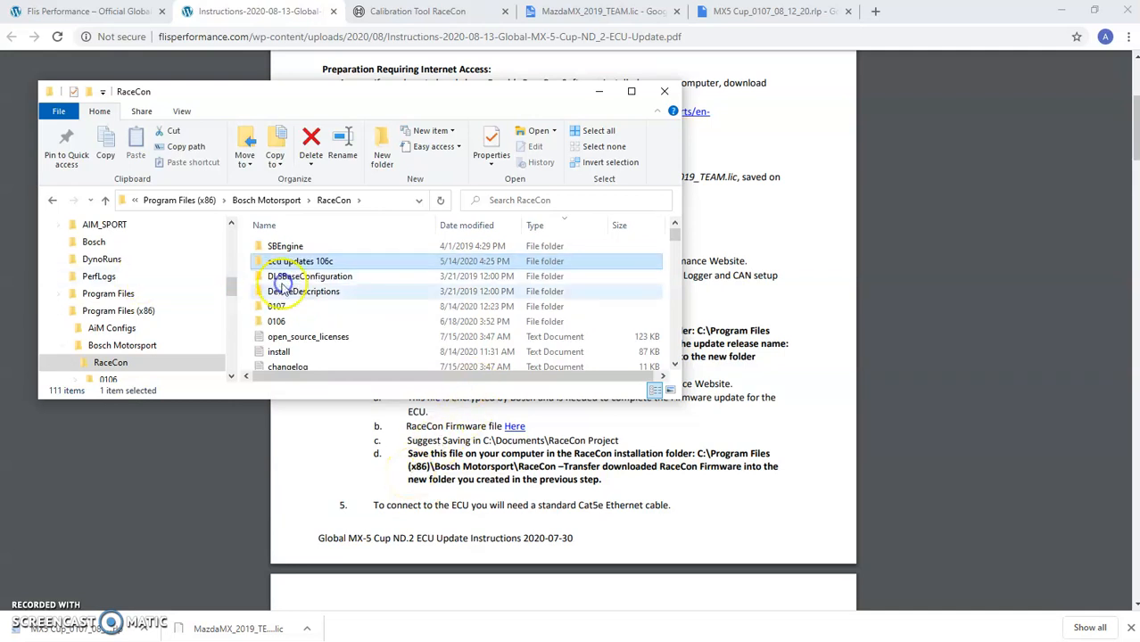
Open the 0107 folder and move MX5 Cup_0107_08_12_20 from Downloads into it, granting administrator permission.
double_click(277, 307)
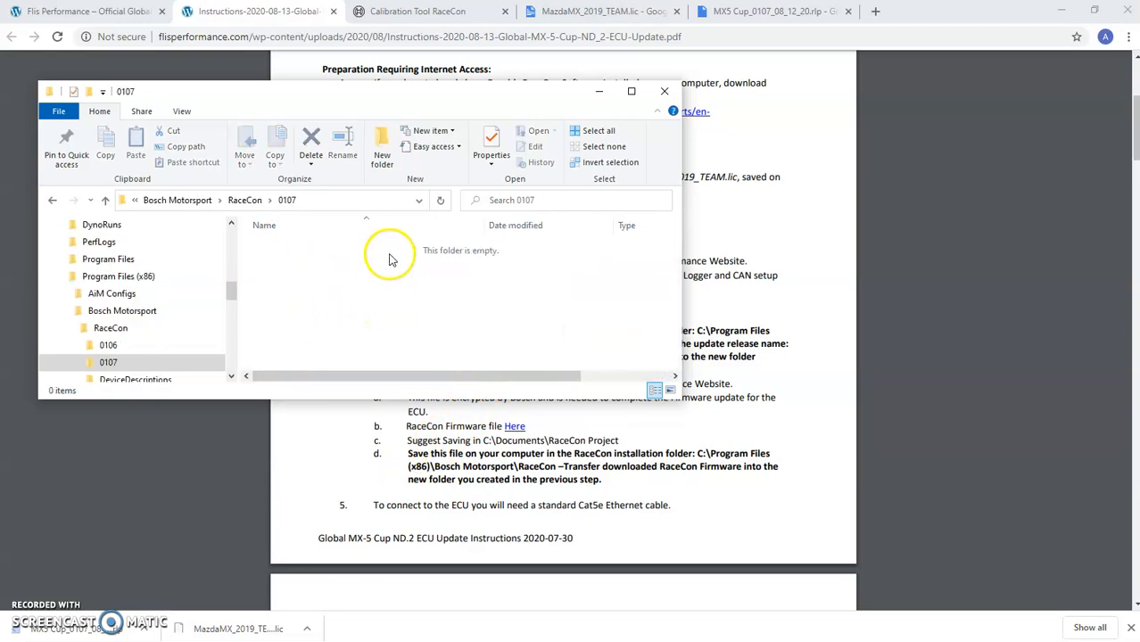
right_click(357, 304)
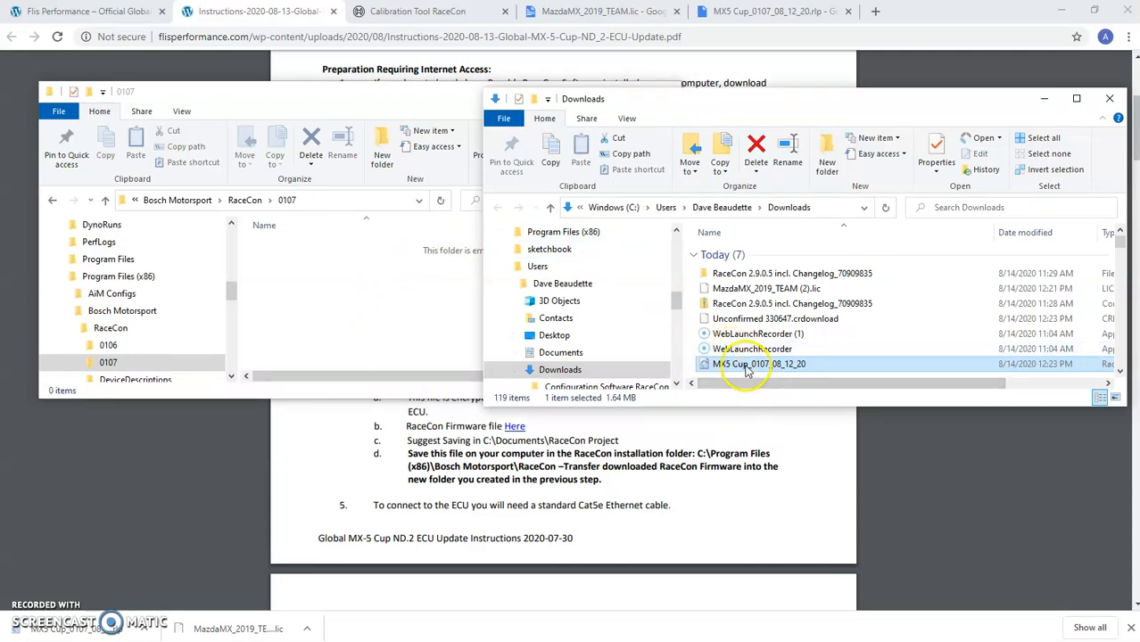
left_click_drag(743, 369, 303, 329)
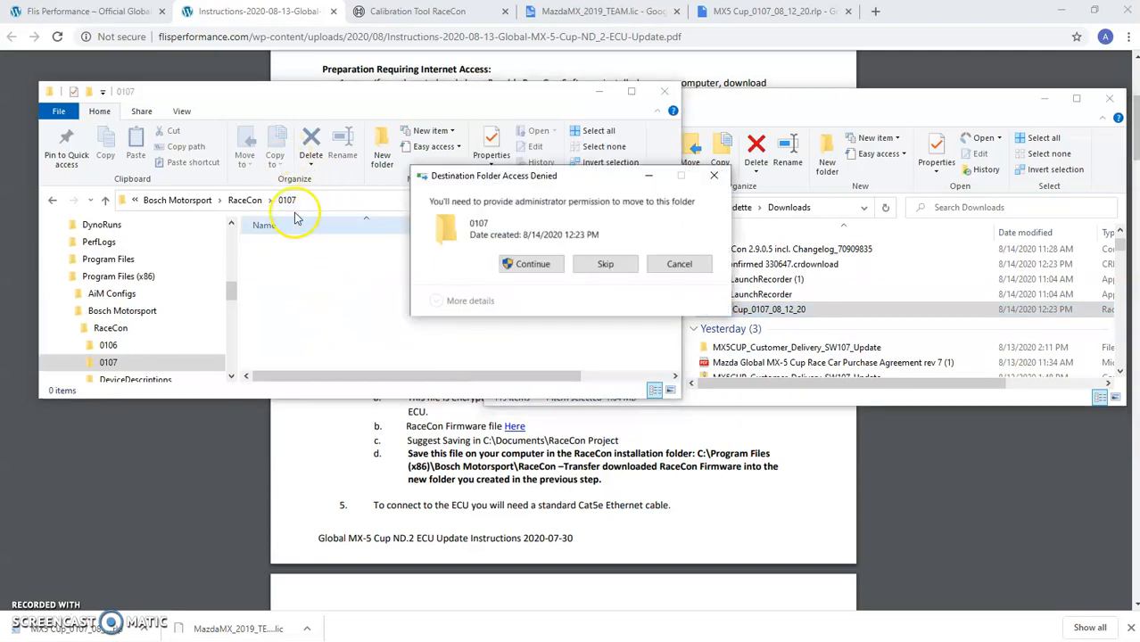
left_click(527, 265)
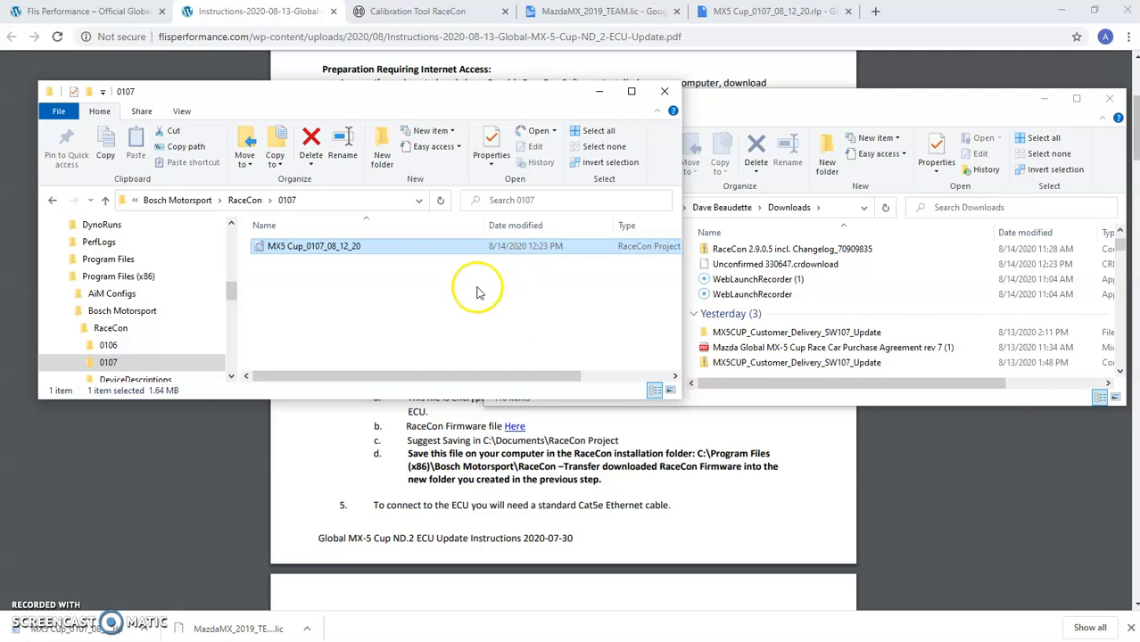
Return to the instructions, follow the RaceCon Firmware file link in preparation step 4, and download MS6A_MX5CUP_0107.psv.
left_click(338, 439)
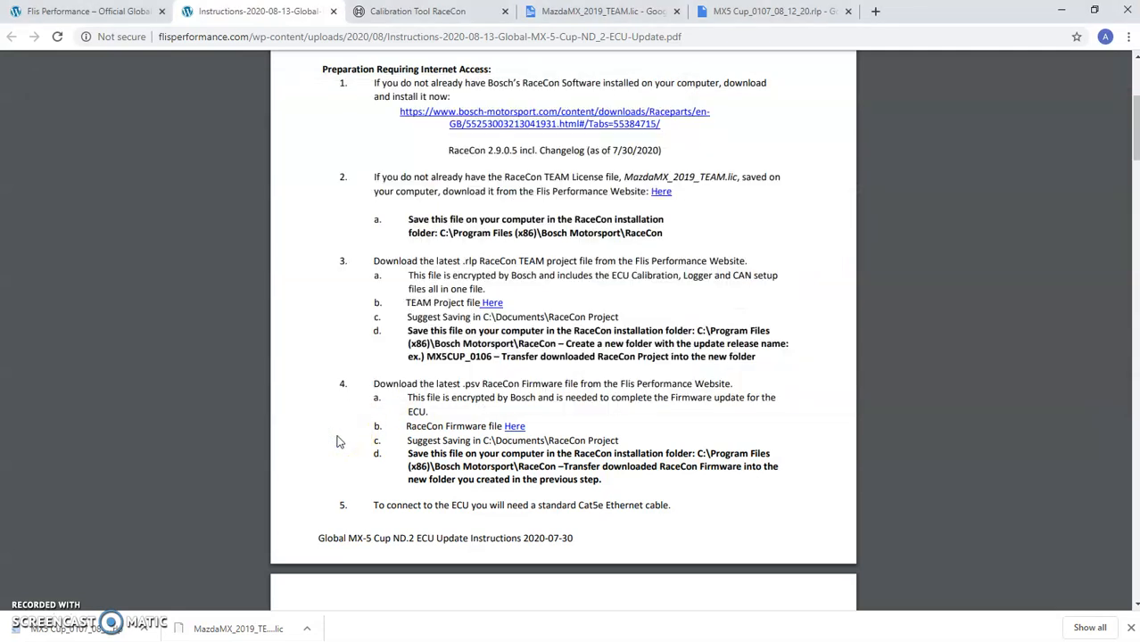
scroll(403, 333, "down", 1)
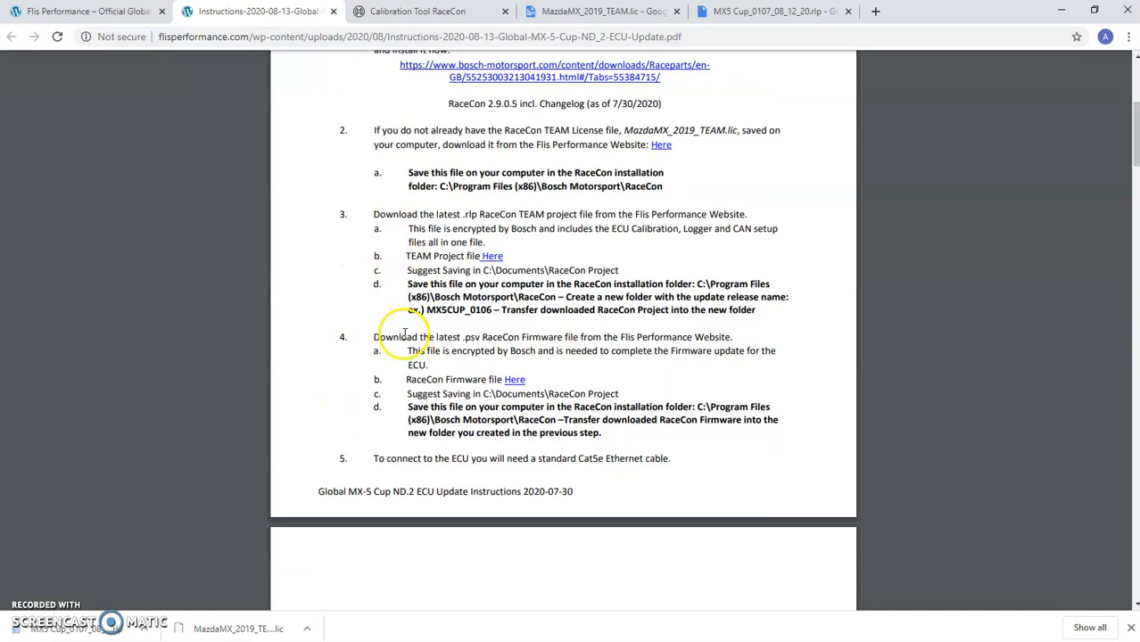
left_click(516, 358)
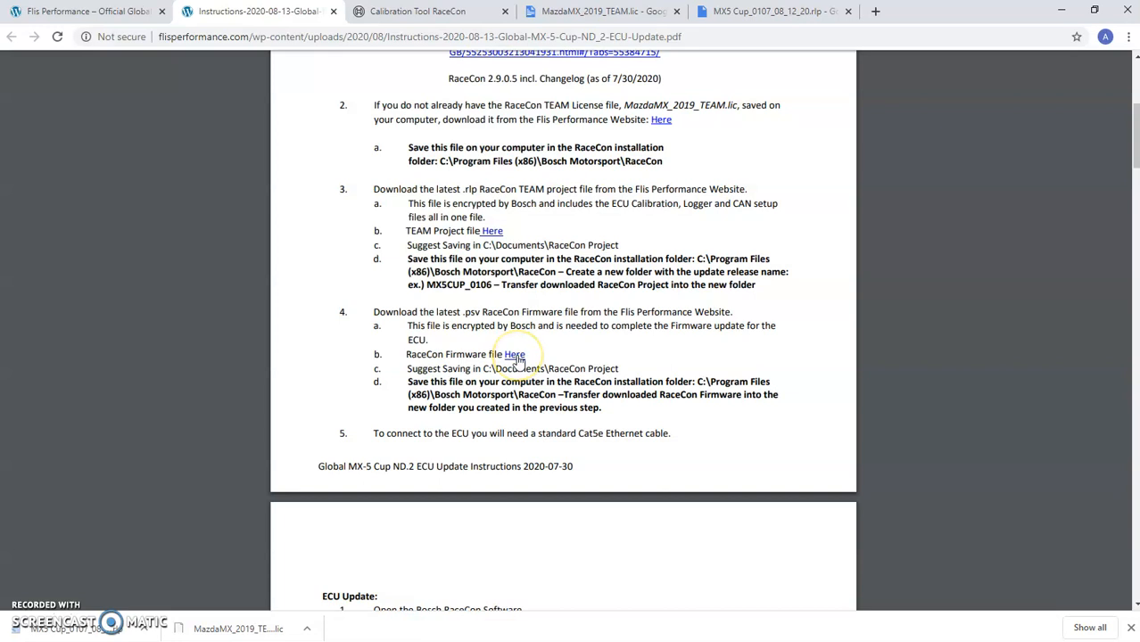
left_click(517, 359, "ctrl")
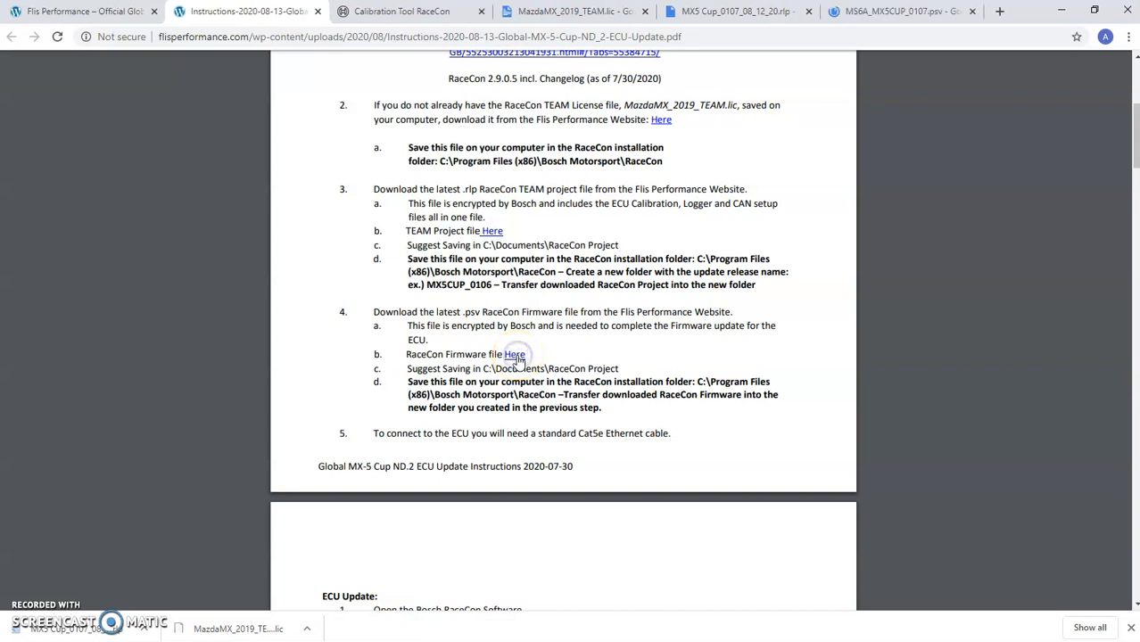
left_click(897, 12)
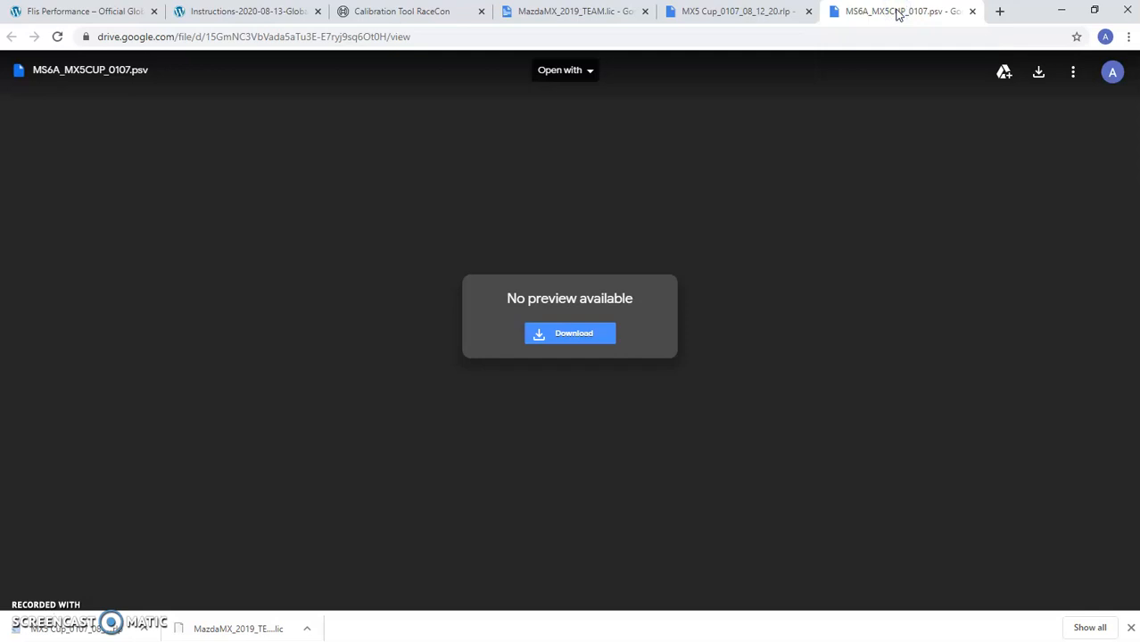
left_click(1038, 73)
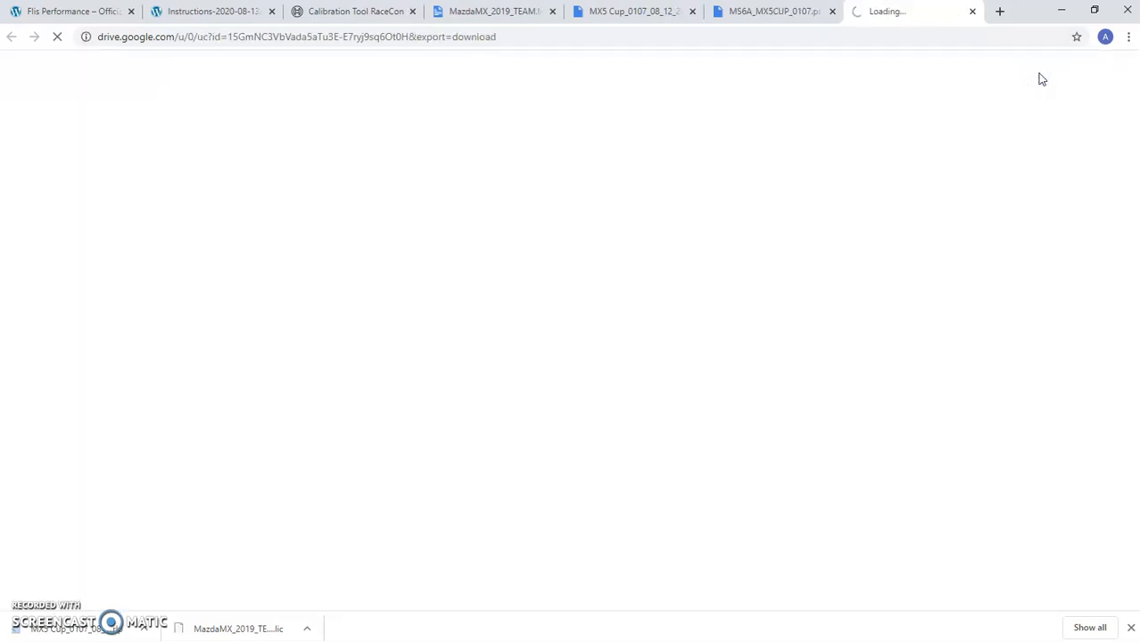
left_click(1028, 78)
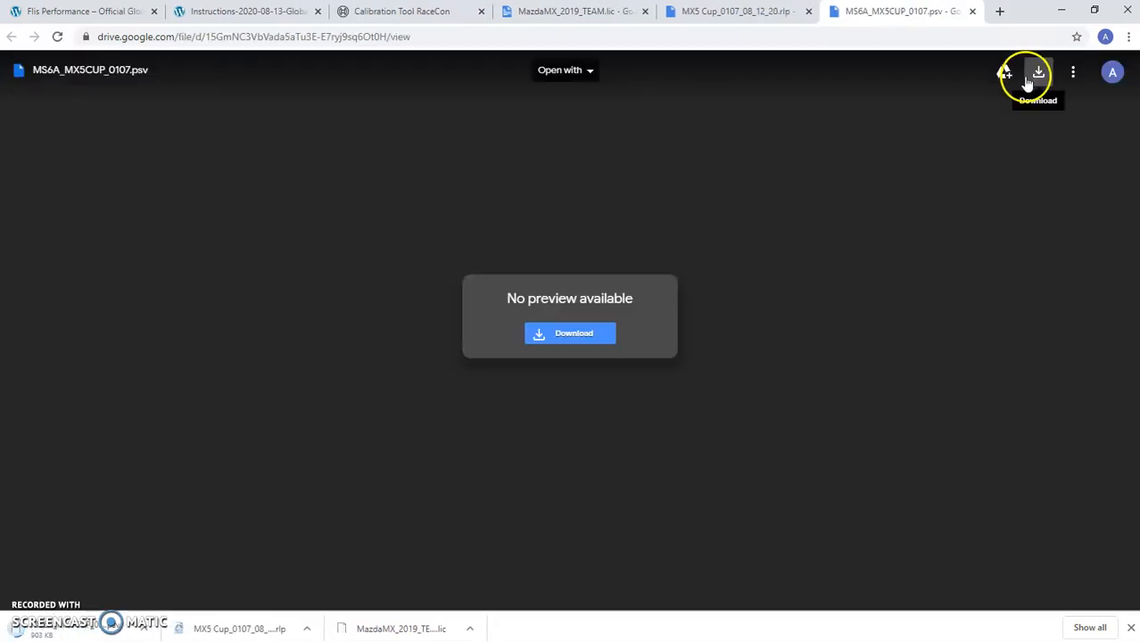
Check the firmware destination in the instructions and move MS6A_MX5CUP_0107.psv from Downloads into the 0107 folder, granting administrator permission.
left_click(220, 10)
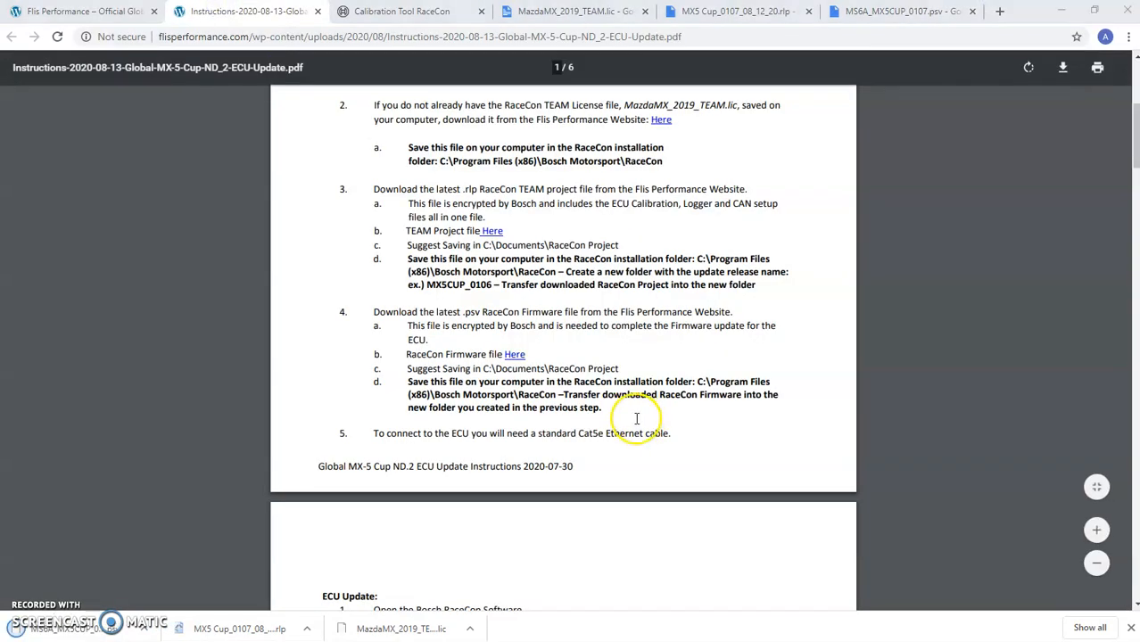
key("alt+Tab")
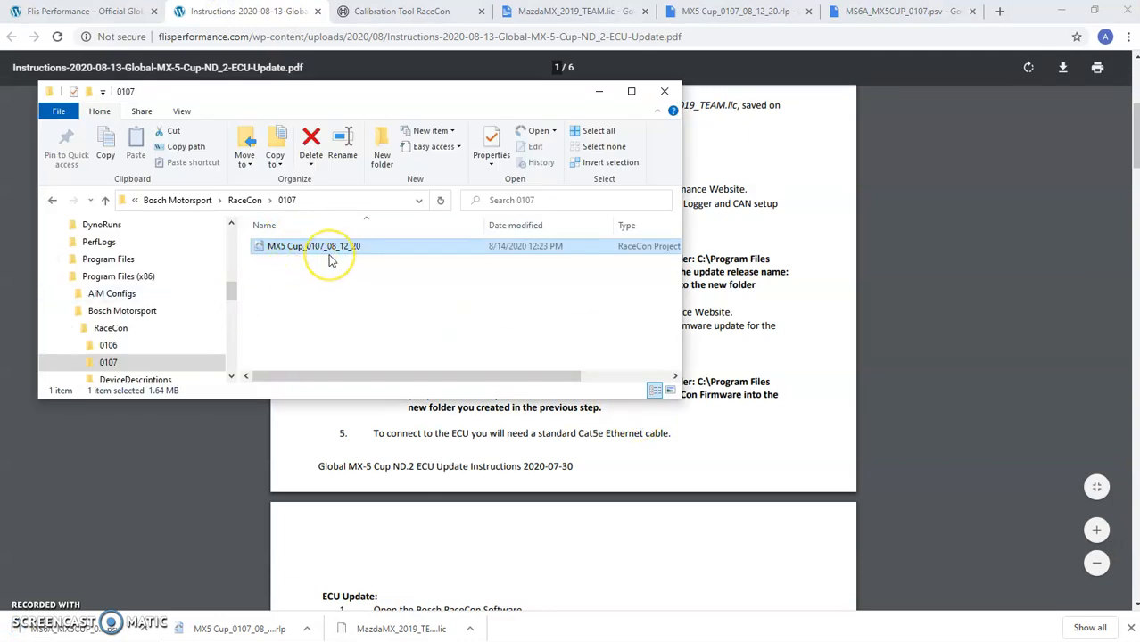
key("alt+Tab")
key("alt+Tab")
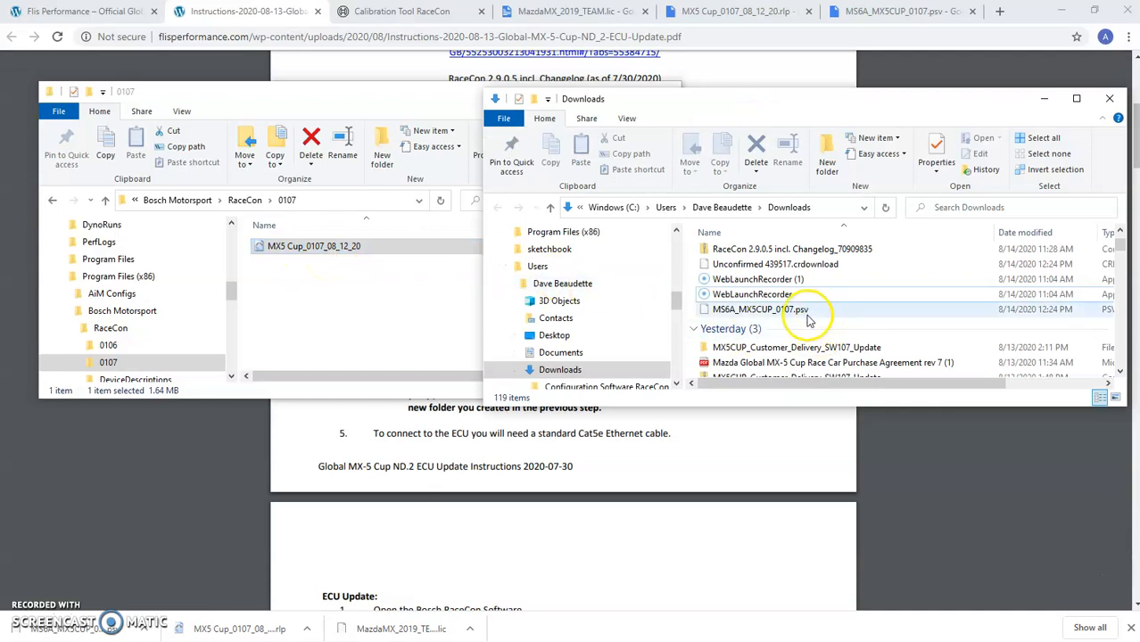
left_click(792, 309)
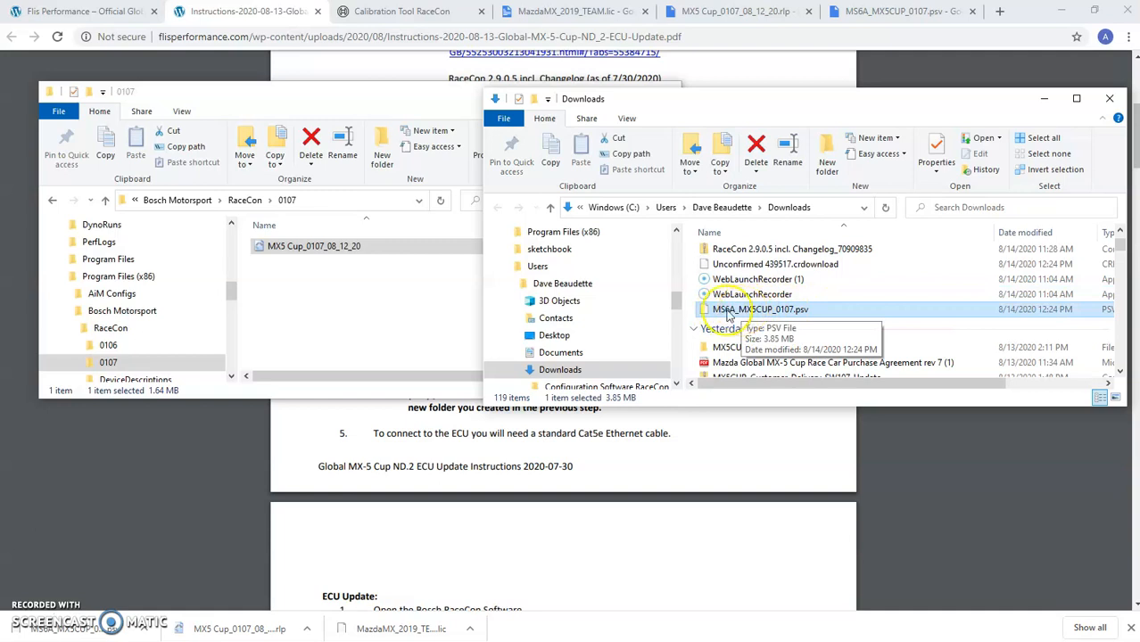
left_click(799, 315)
left_click_drag(799, 314, 359, 304)
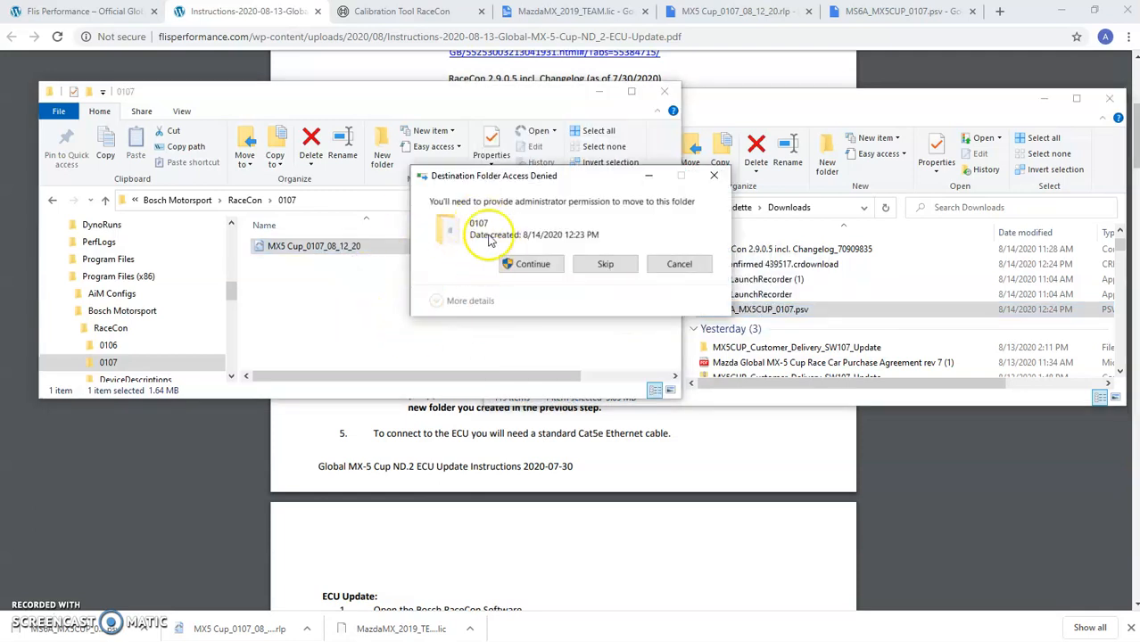
left_click(526, 264)
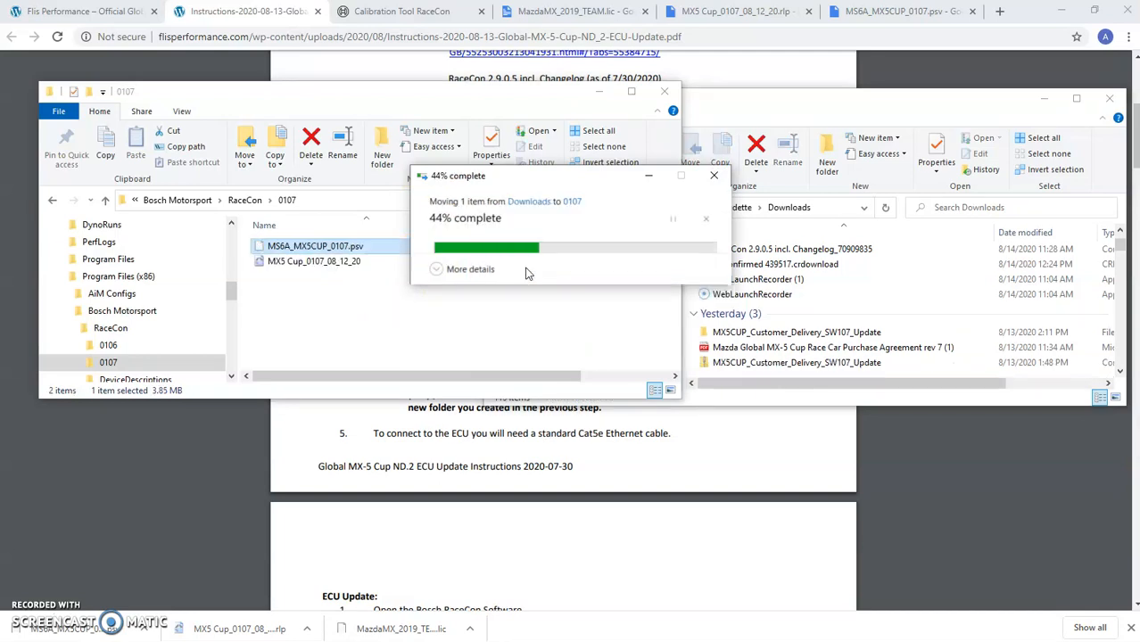
left_click(446, 316)
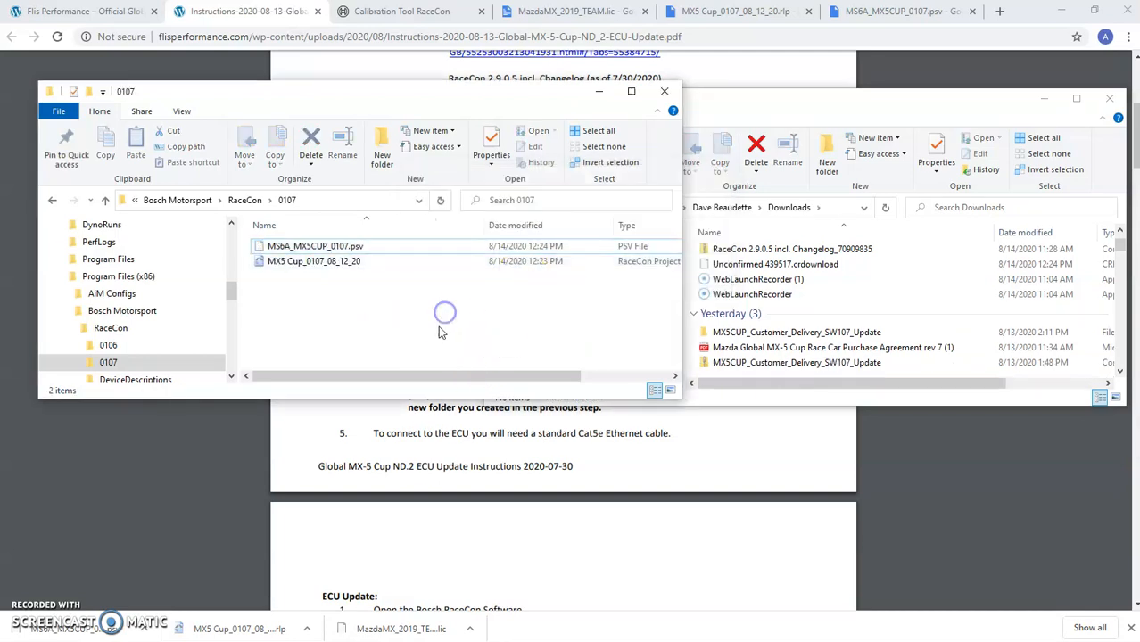
Review the first ECU Update steps in the instructions, switch to RaceCon, and bring up the dialog for opening a project.
left_click(412, 447)
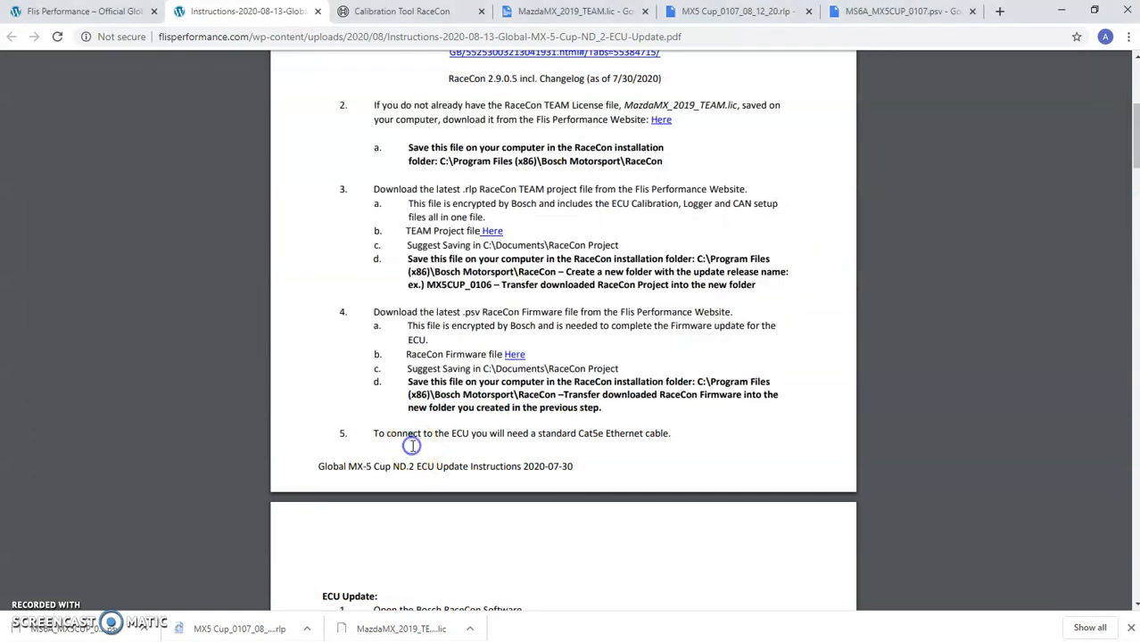
scroll(205, 427, "down", 2)
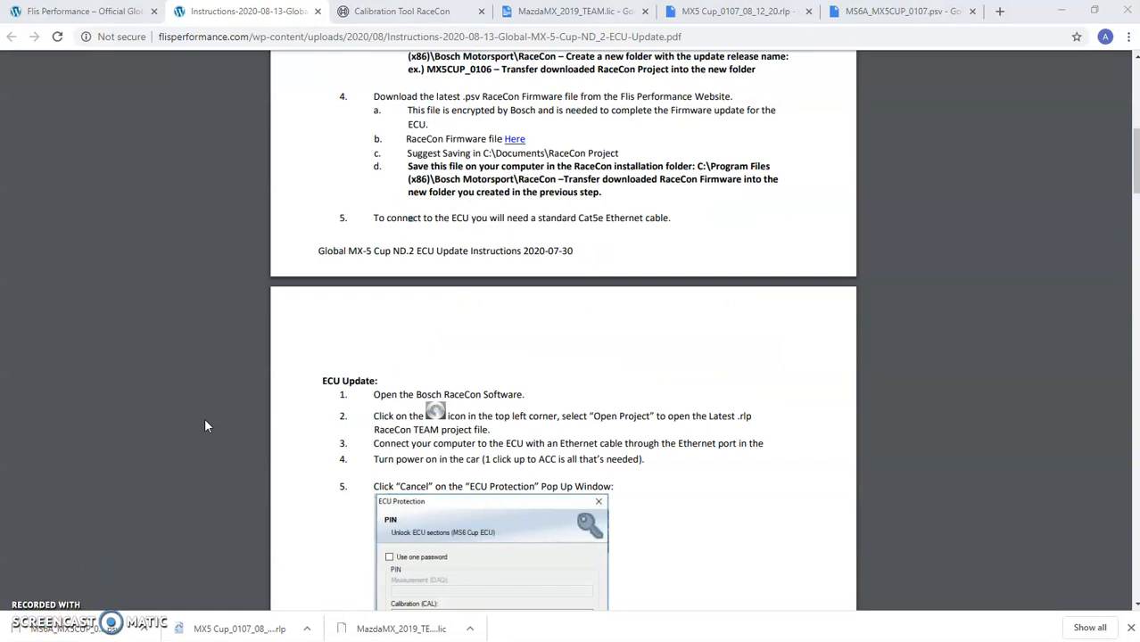
key("alt+Tab")
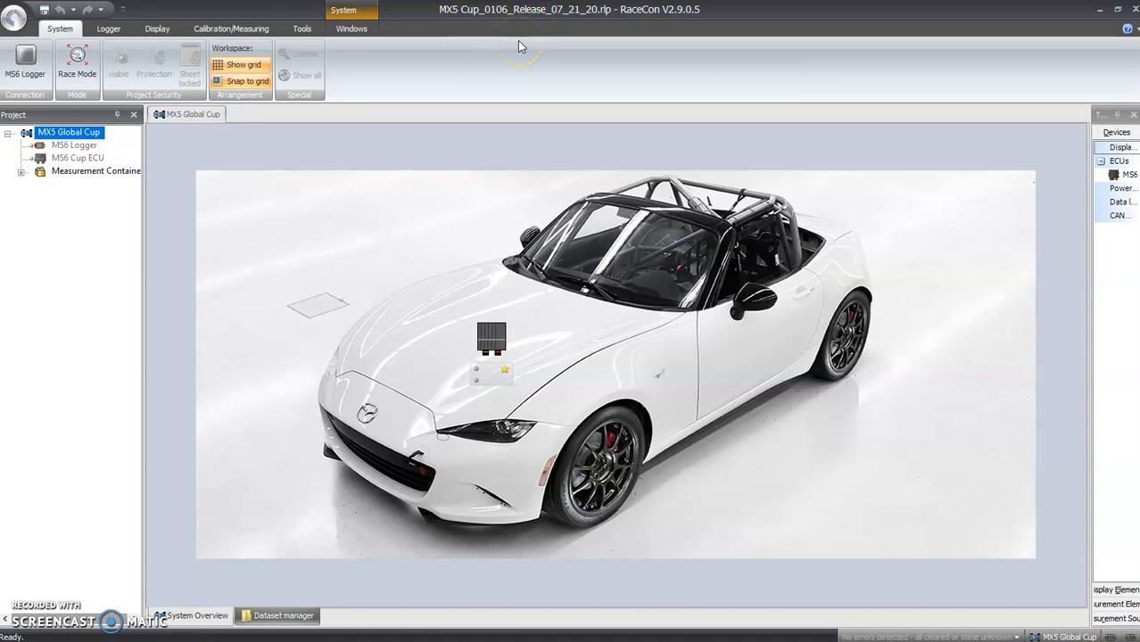
left_click(13, 19)
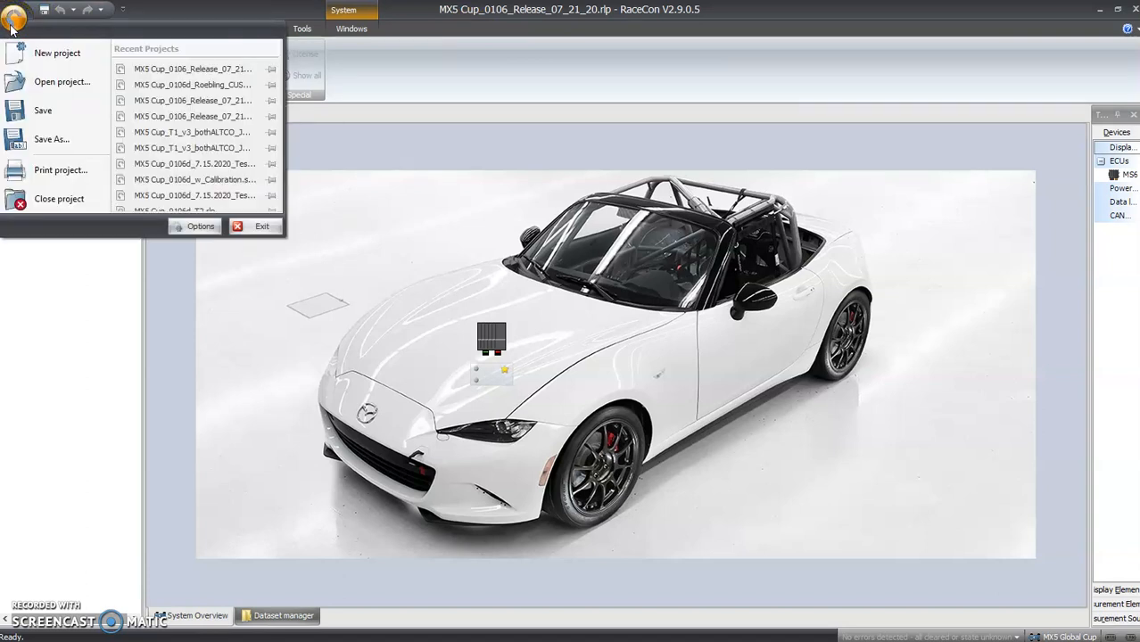
left_click(32, 85)
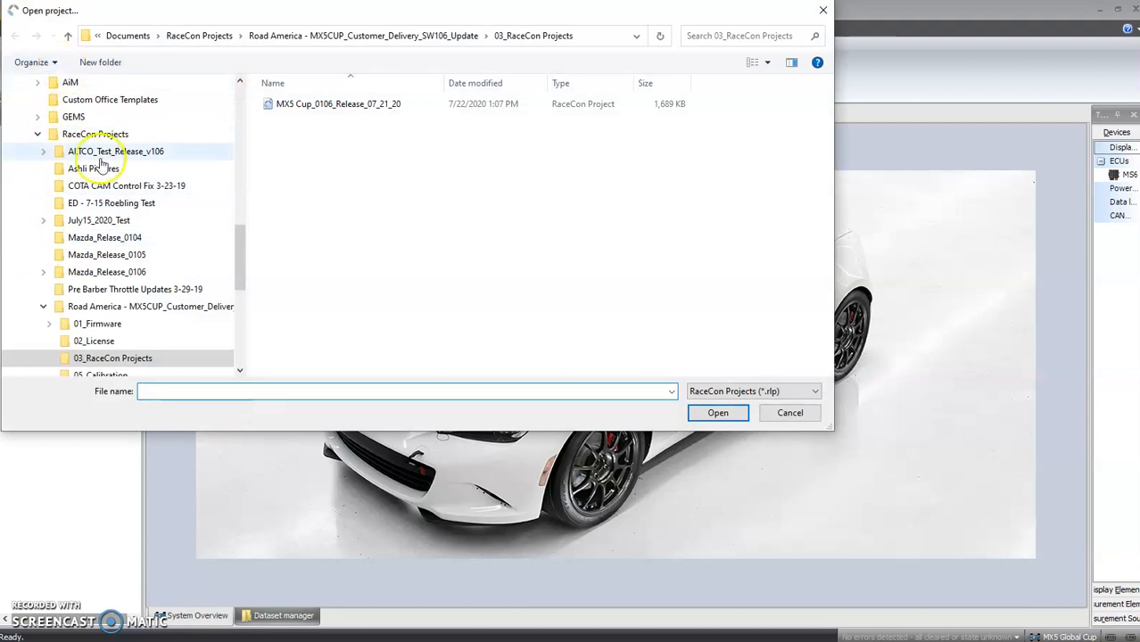
Browse the Open project dialog to the RaceCon folder under Windows (C:), Program Files (x86), Bosch Motorsport.
scroll(111, 321, "up", 10)
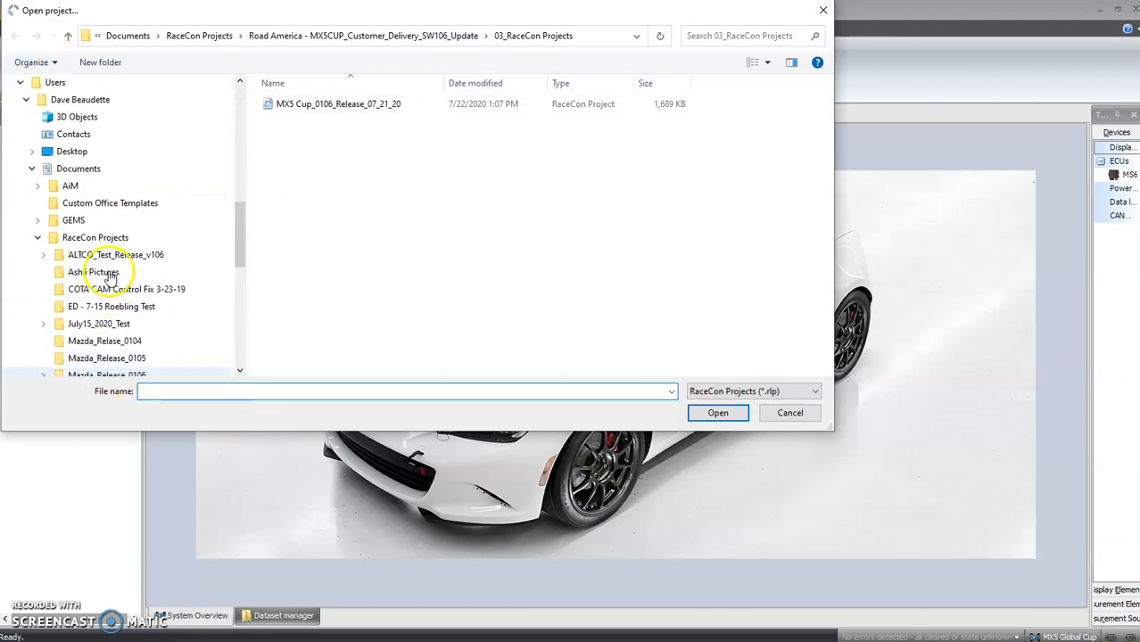
scroll(110, 275, "up", 4)
scroll(101, 280, "down", 4)
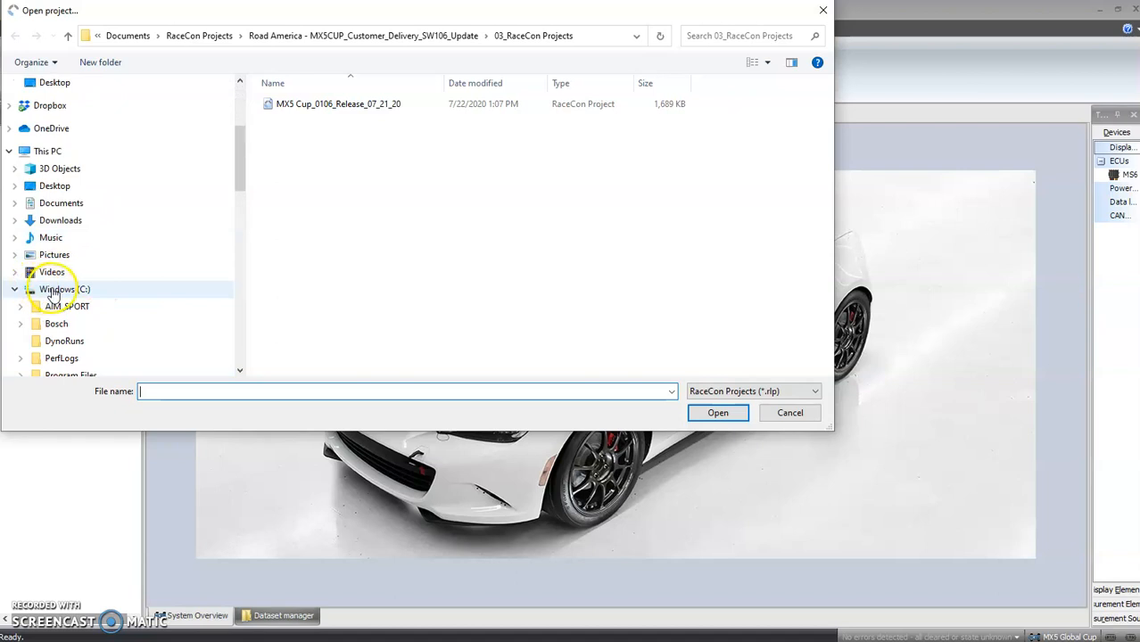
left_click(54, 293)
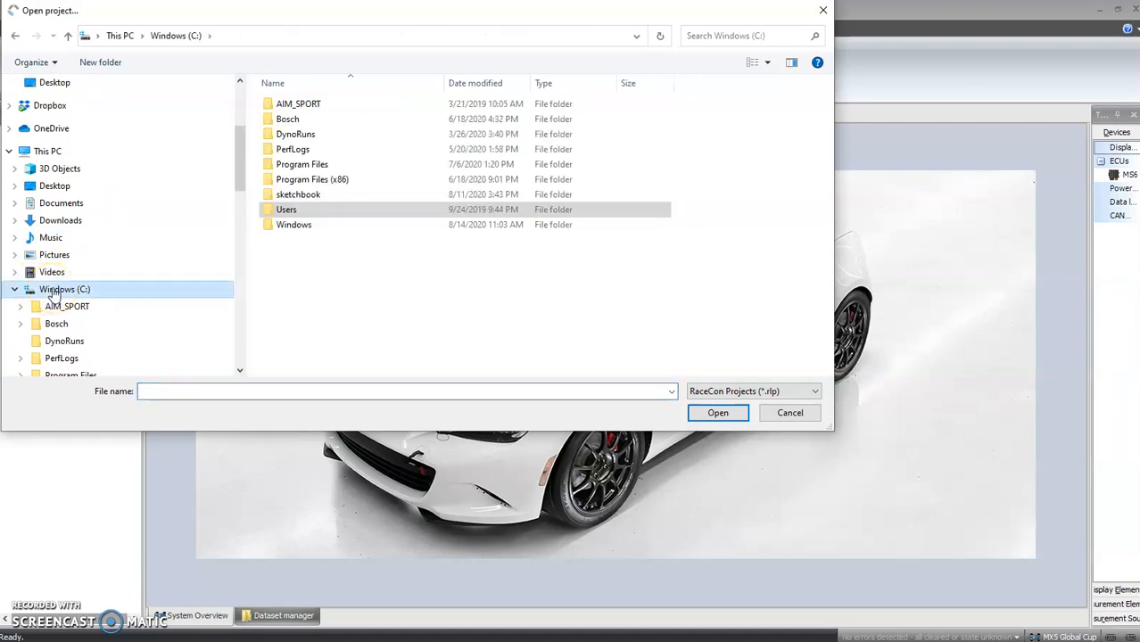
double_click(335, 180)
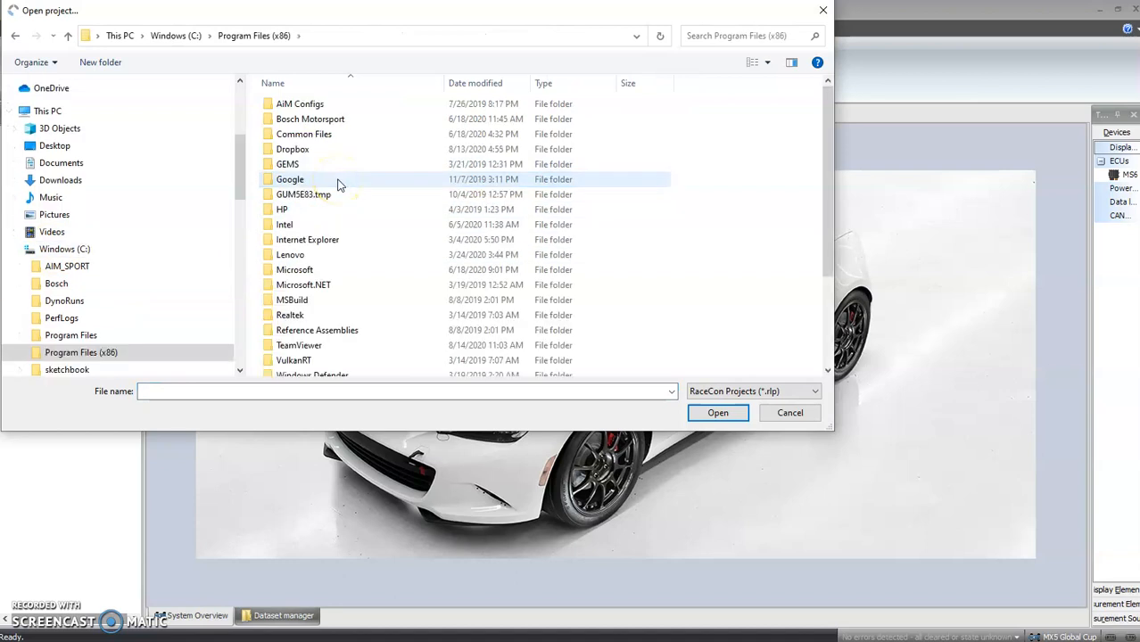
double_click(328, 120)
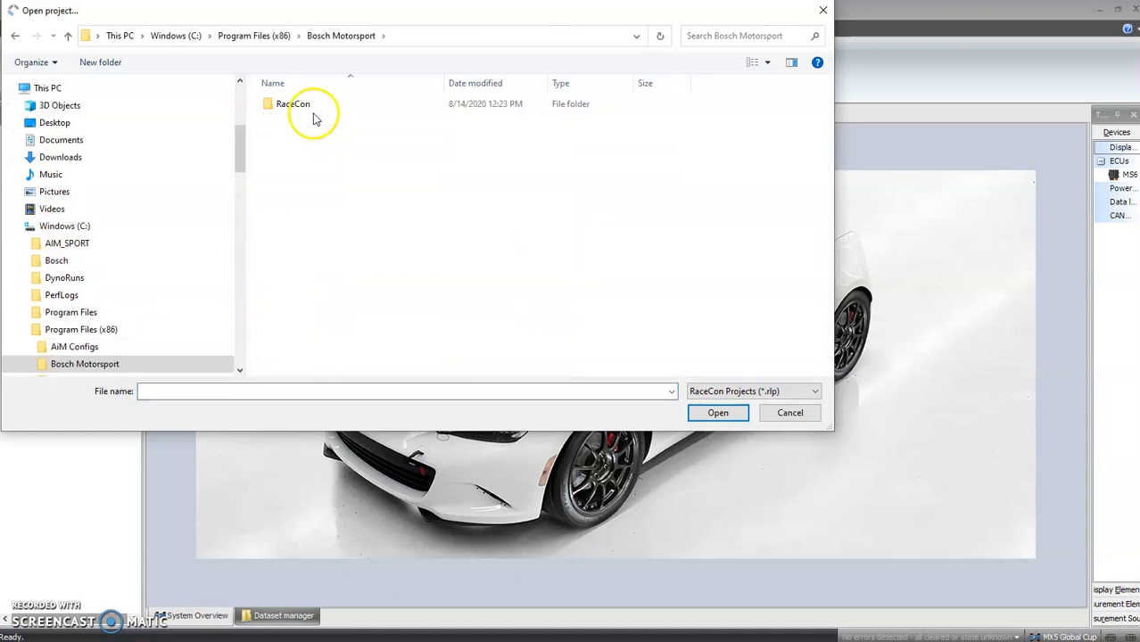
double_click(301, 108)
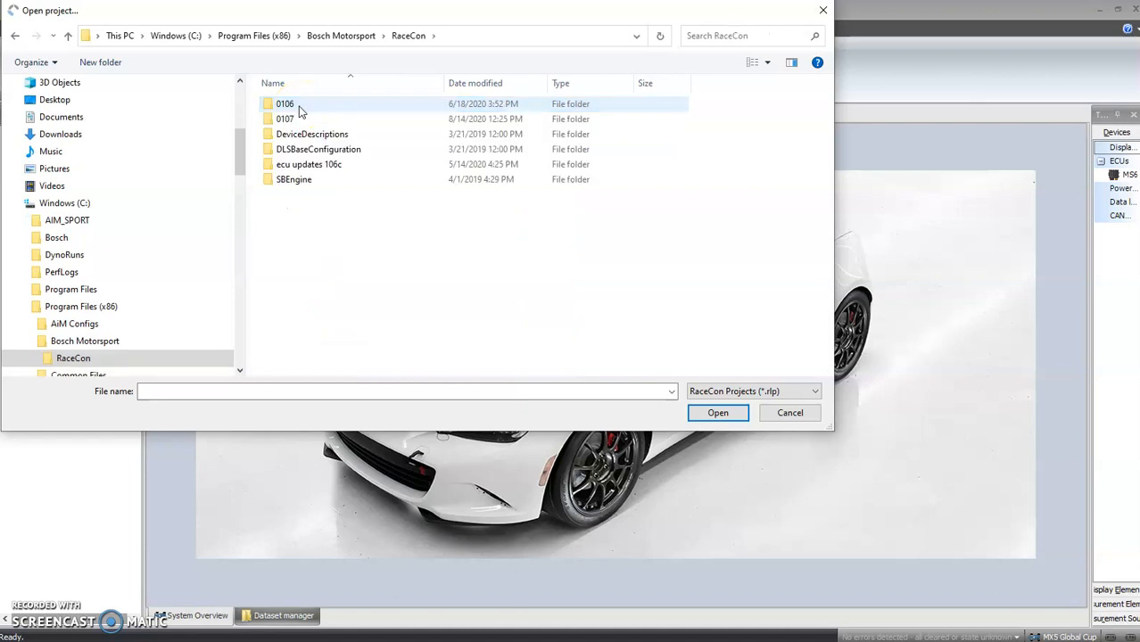
Open the project MX5 Cup_0107_08_12_20 from the 0107 folder.
left_click(300, 118)
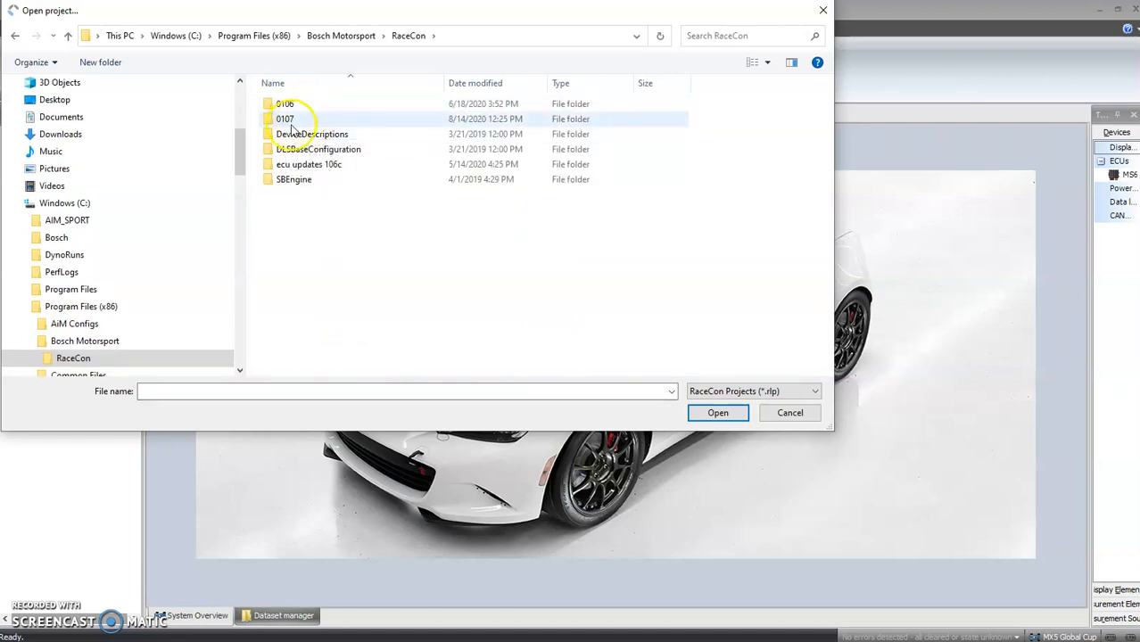
double_click(299, 120)
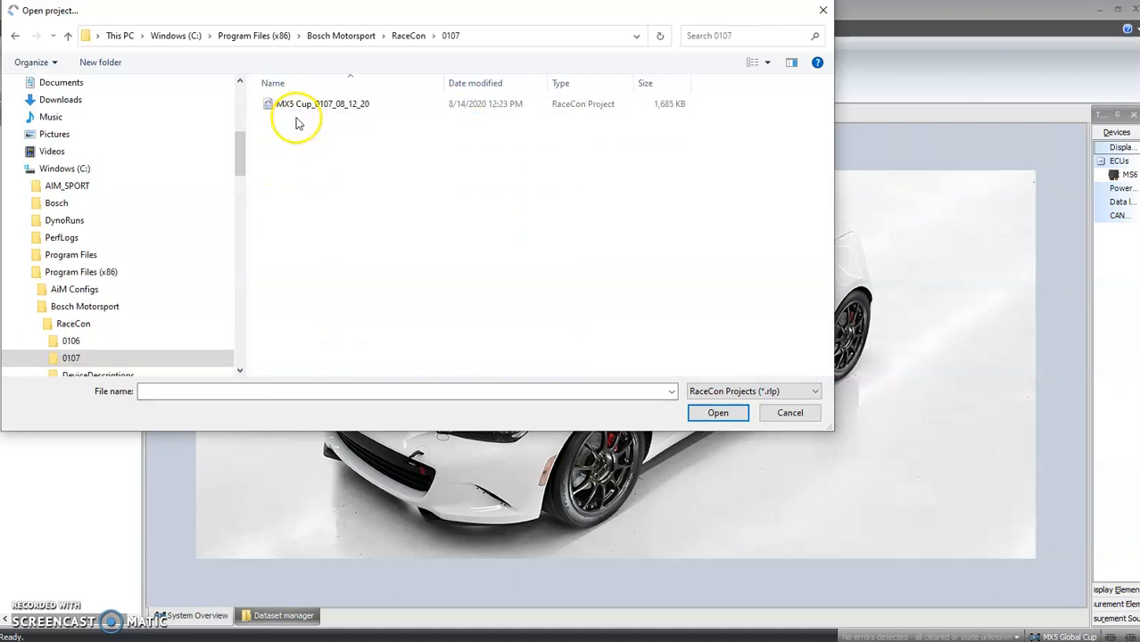
left_click(294, 110)
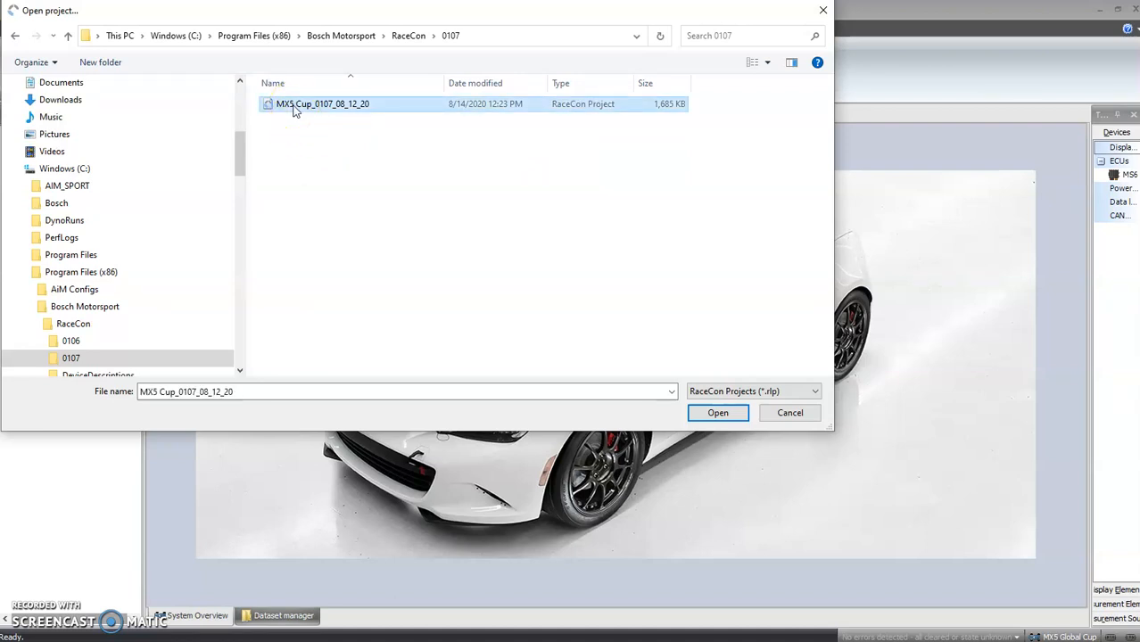
left_click(326, 107)
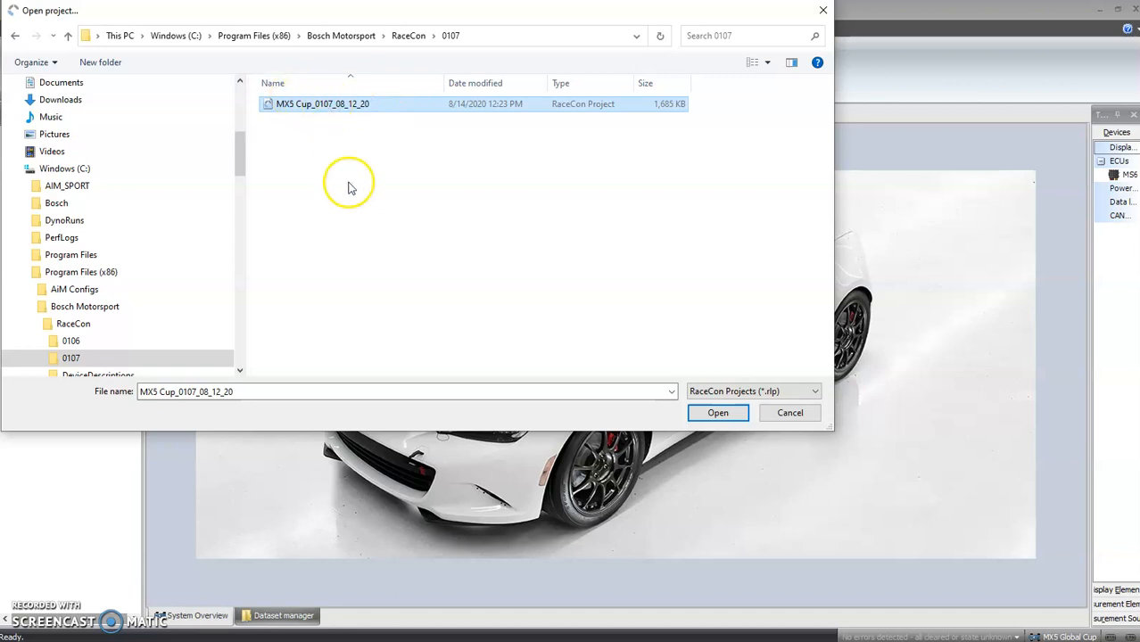
left_click(701, 416)
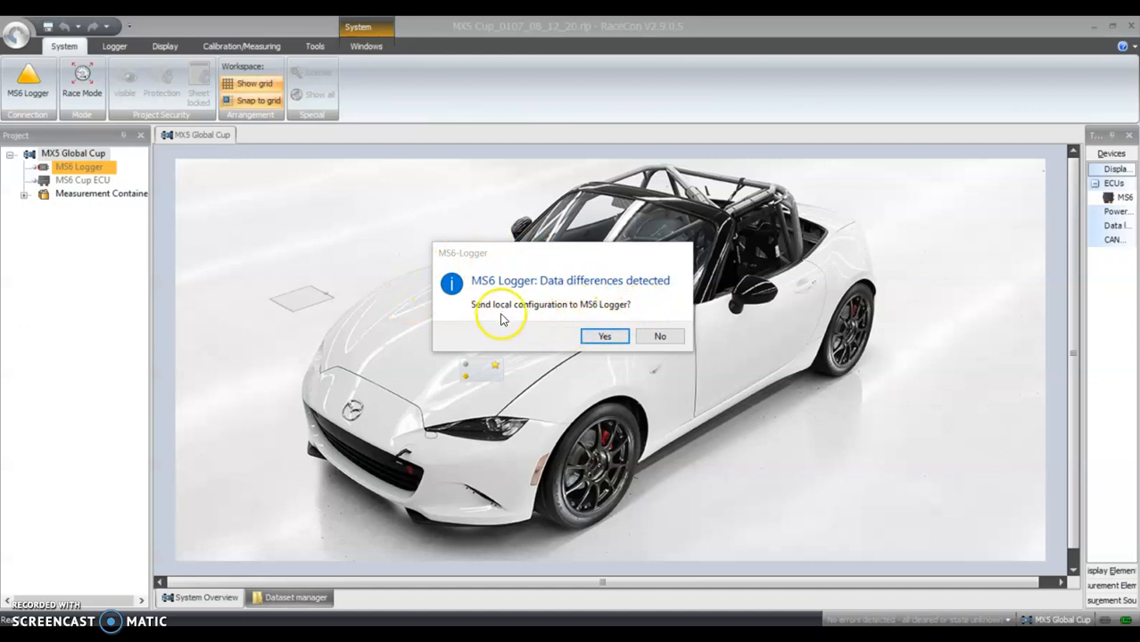
Send the local configuration to the MS6 Logger and accept the ECU Protection dialog with the calibration PIN left blank.
left_click(599, 338)
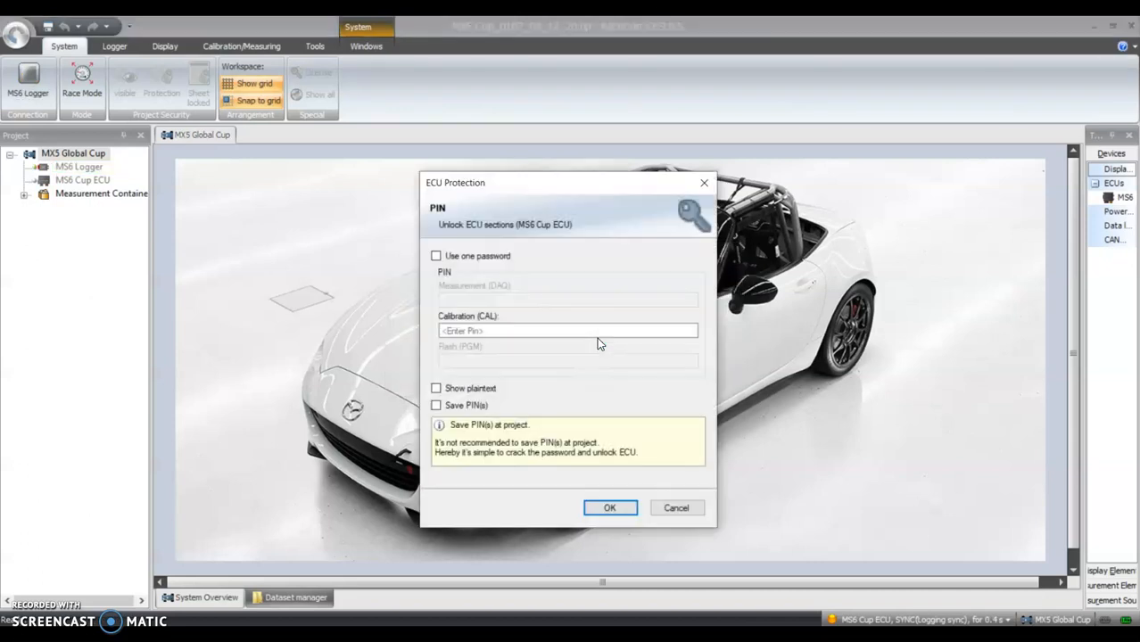
left_click(608, 509)
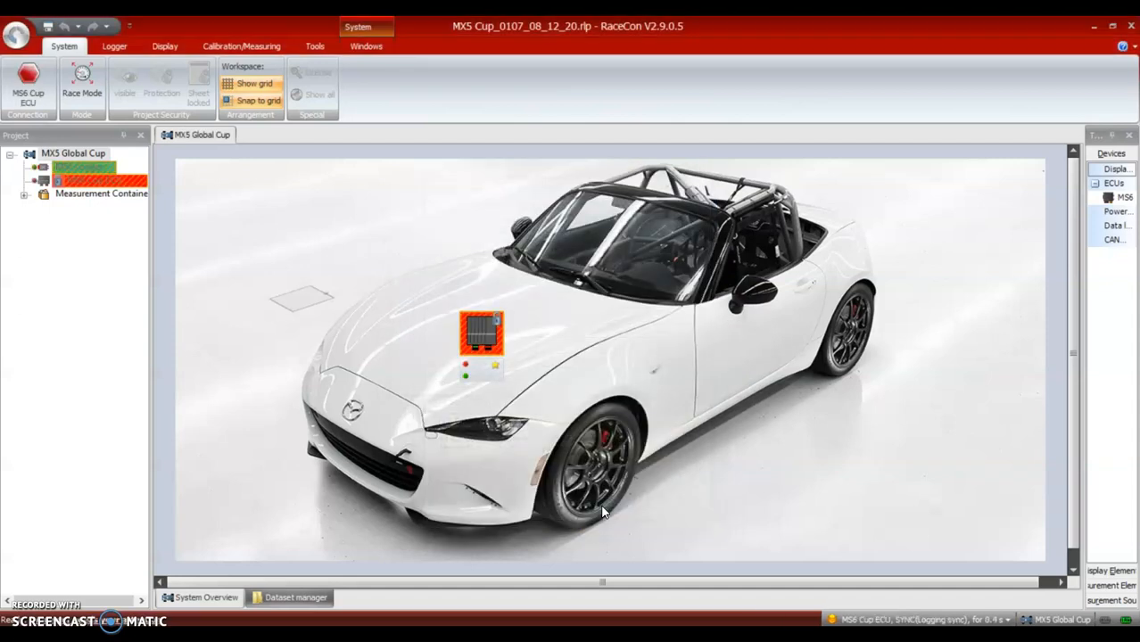
Select the MS6 Cup ECU in the project tree and bring up its Update firmware dialog.
left_click(86, 182)
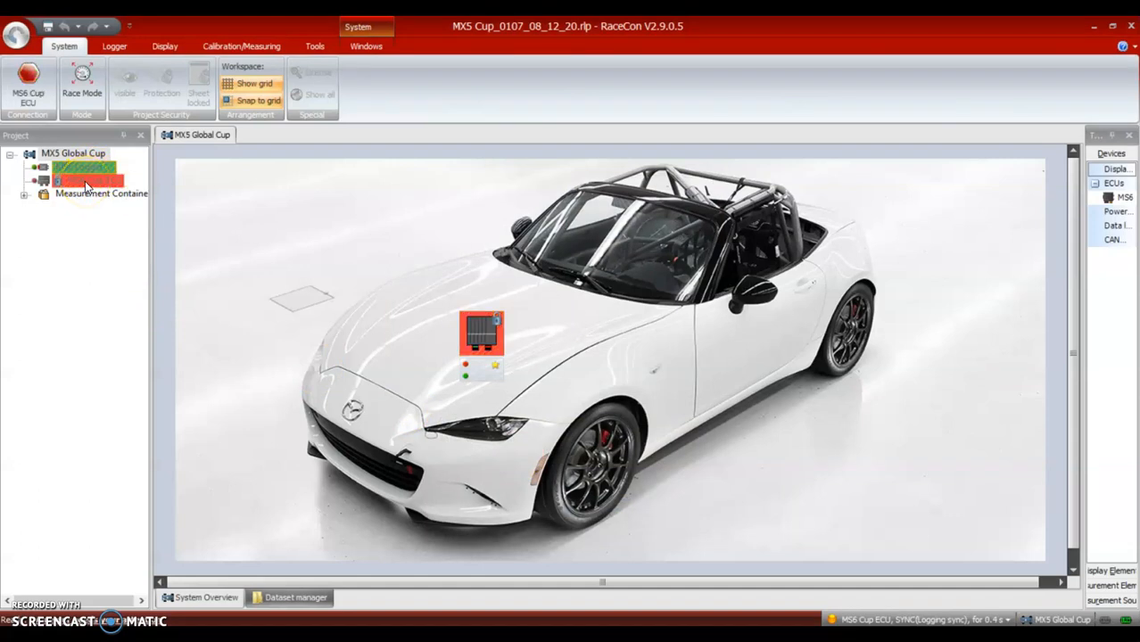
left_click(70, 182)
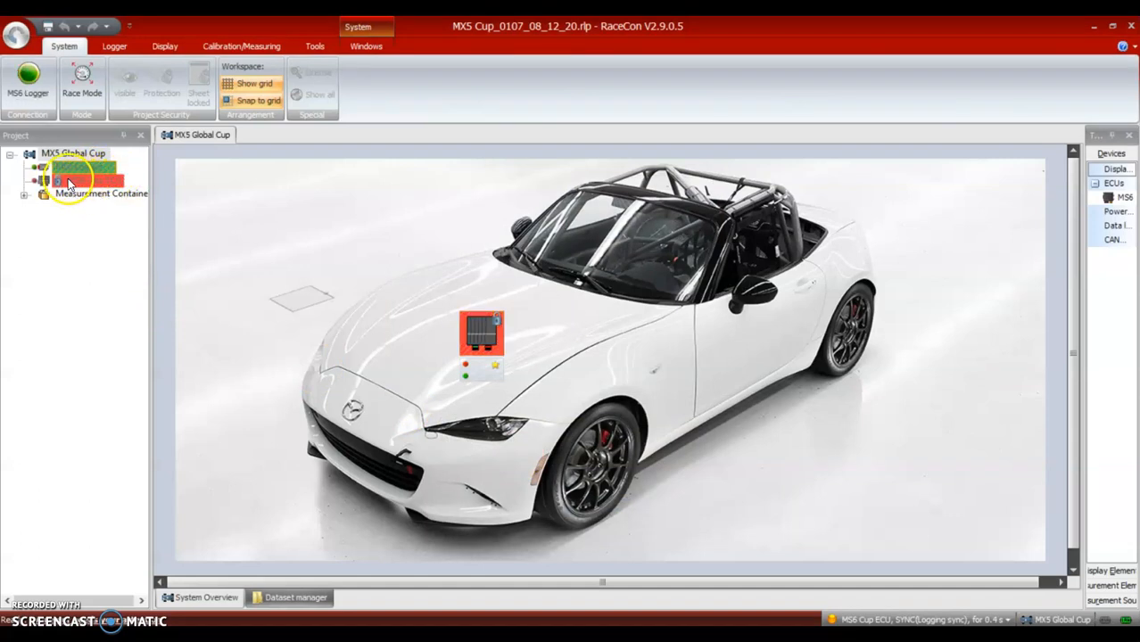
left_click(92, 183)
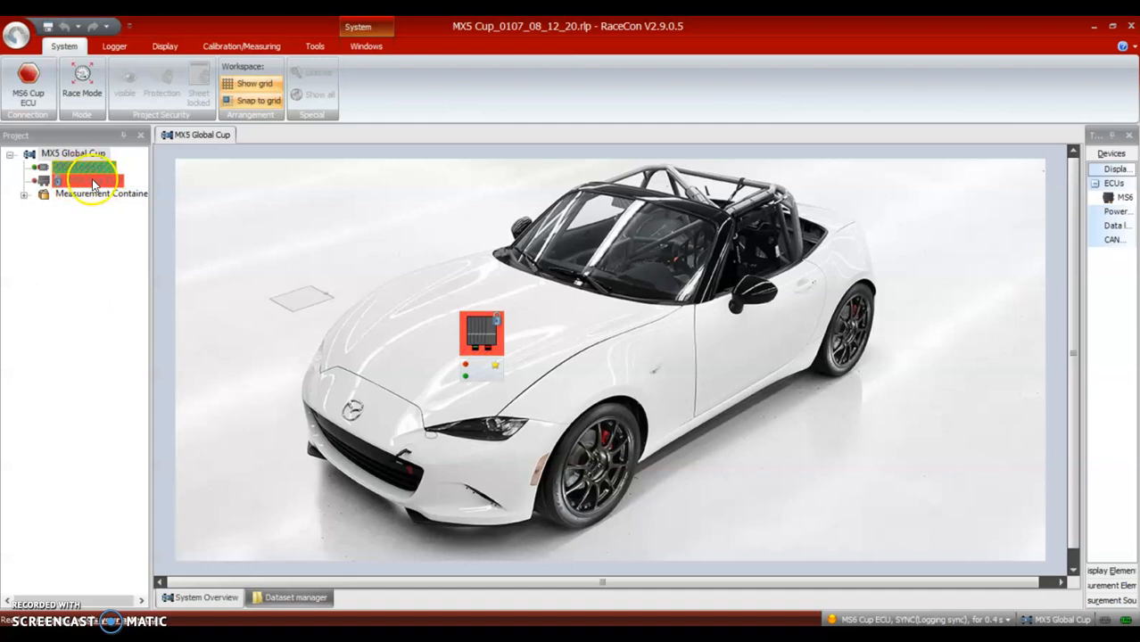
right_click(92, 184)
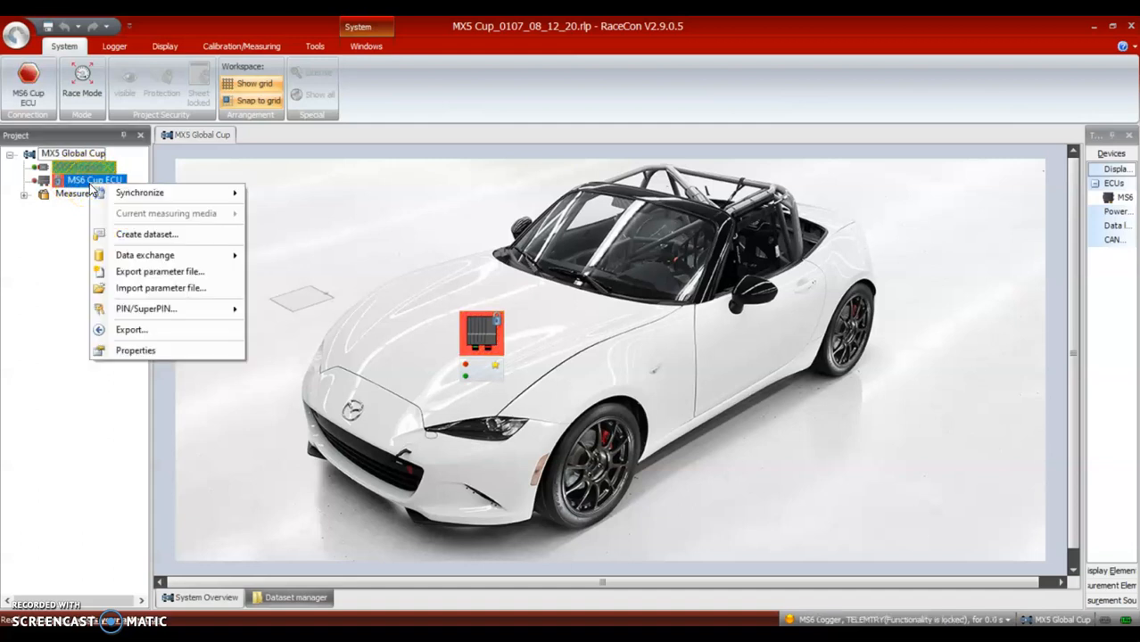
mouse_move(108, 194)
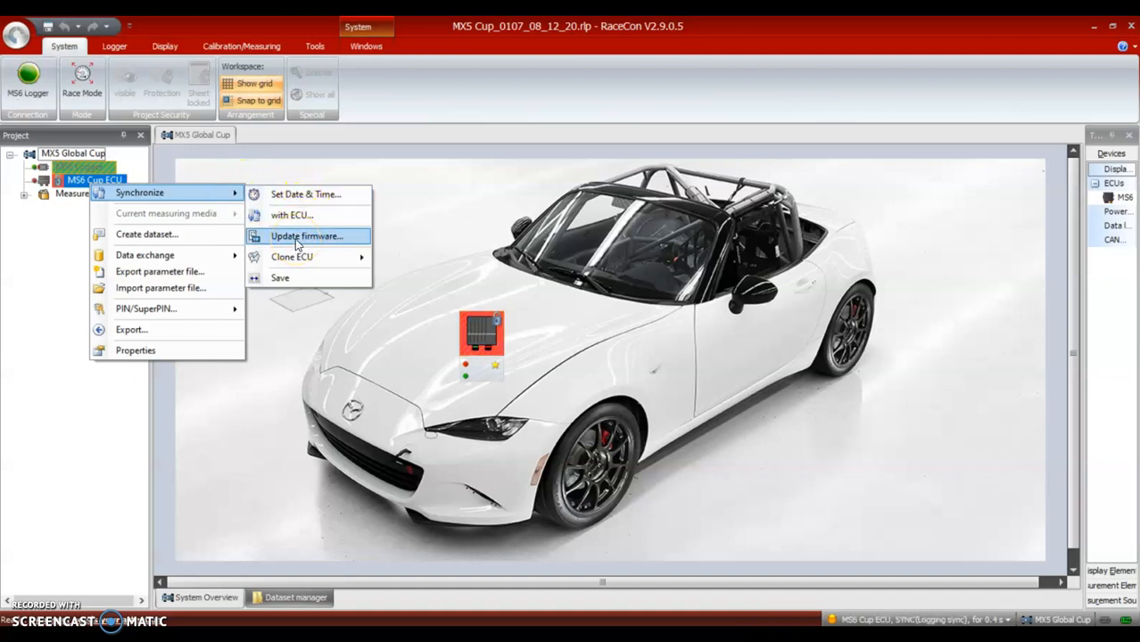
left_click(297, 237)
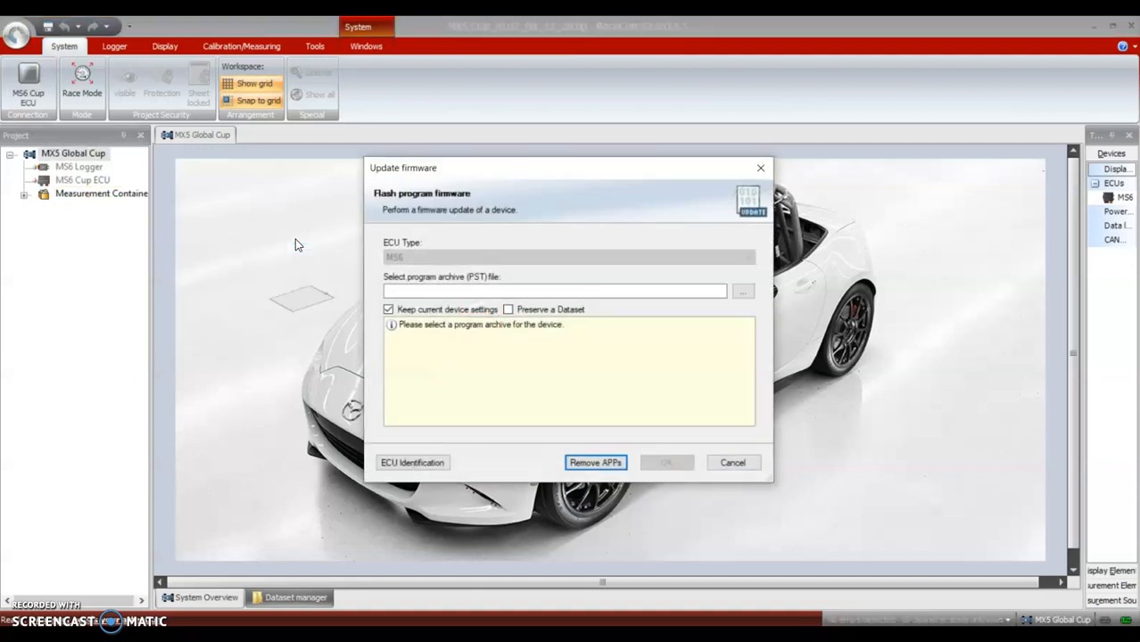
Start choosing the program archive file and go to the Windows (C:) drive.
left_click(744, 292)
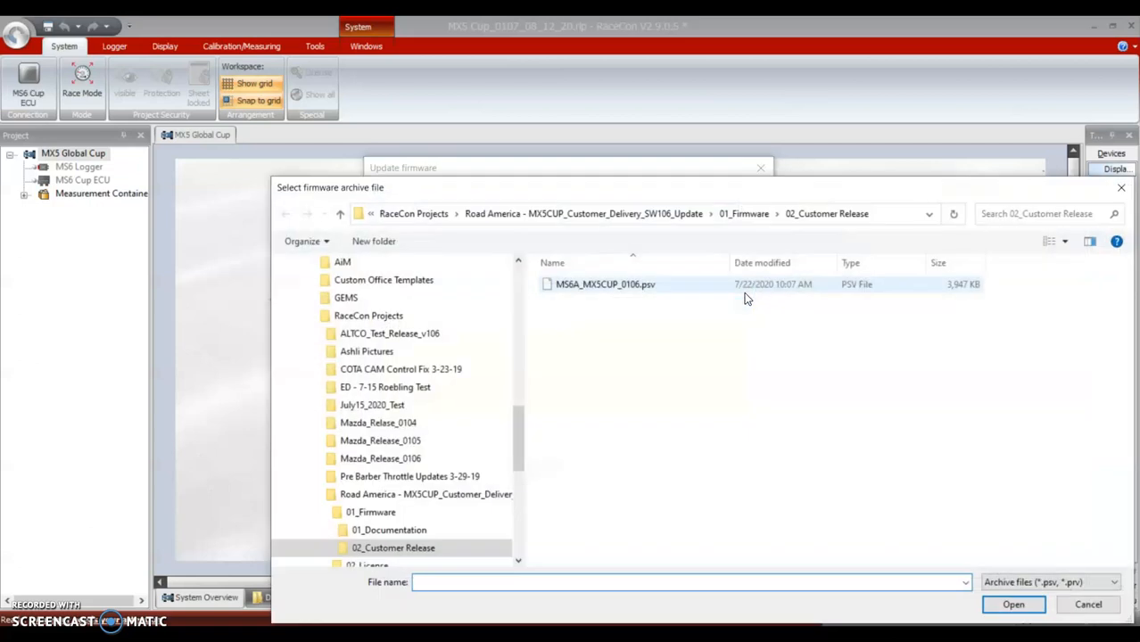
left_click_drag(519, 423, 465, 354)
left_click(350, 372)
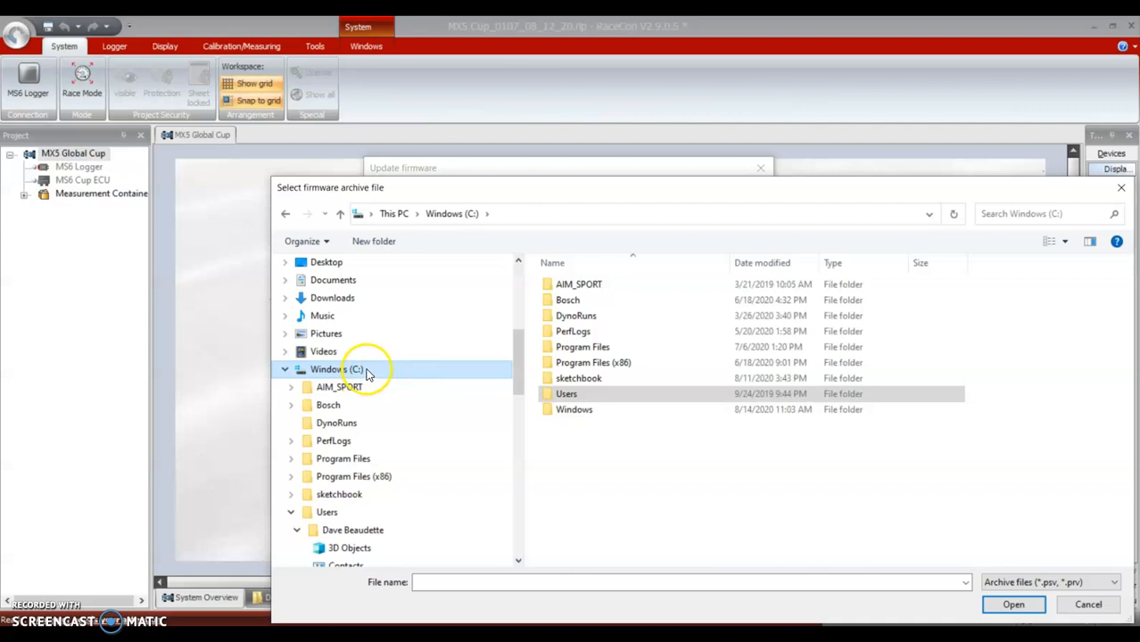
left_click(588, 305)
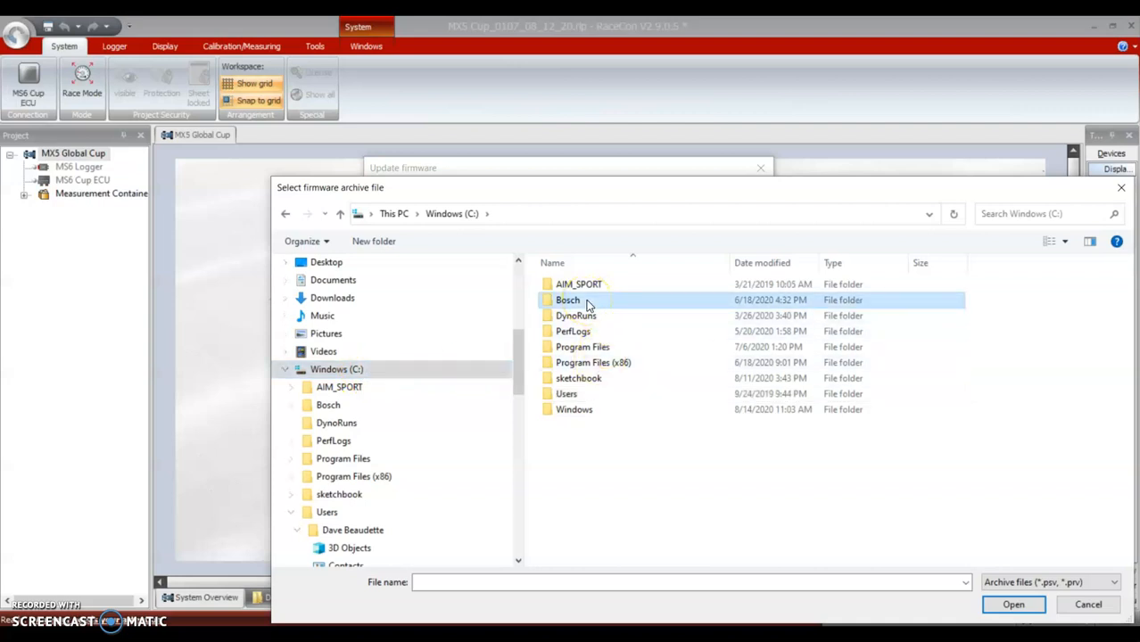
double_click(588, 305)
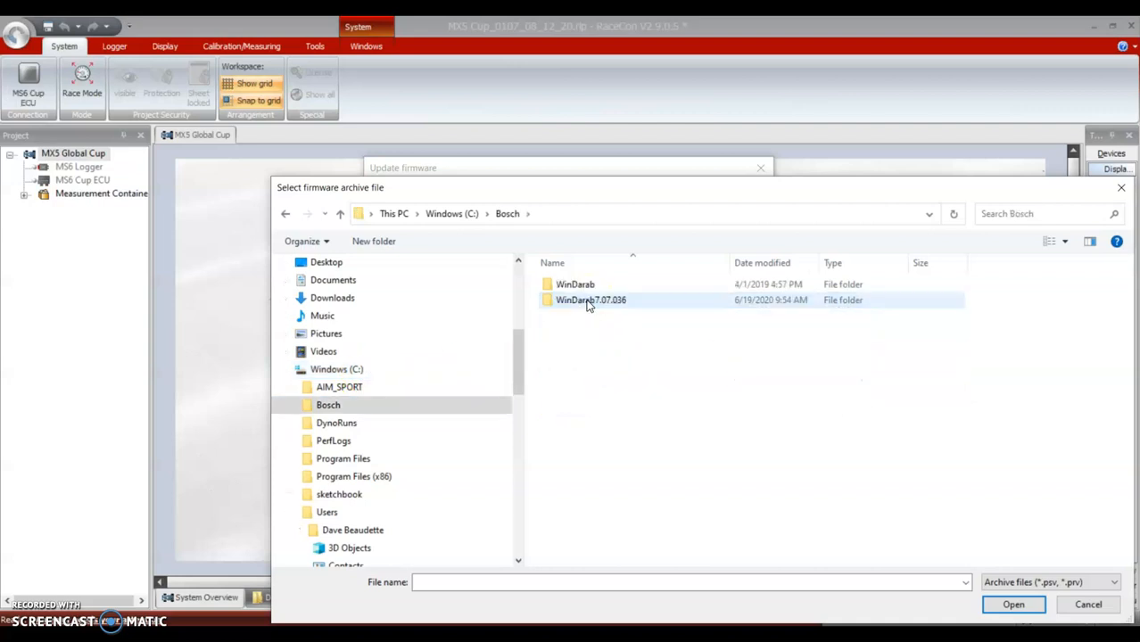
left_click(353, 369)
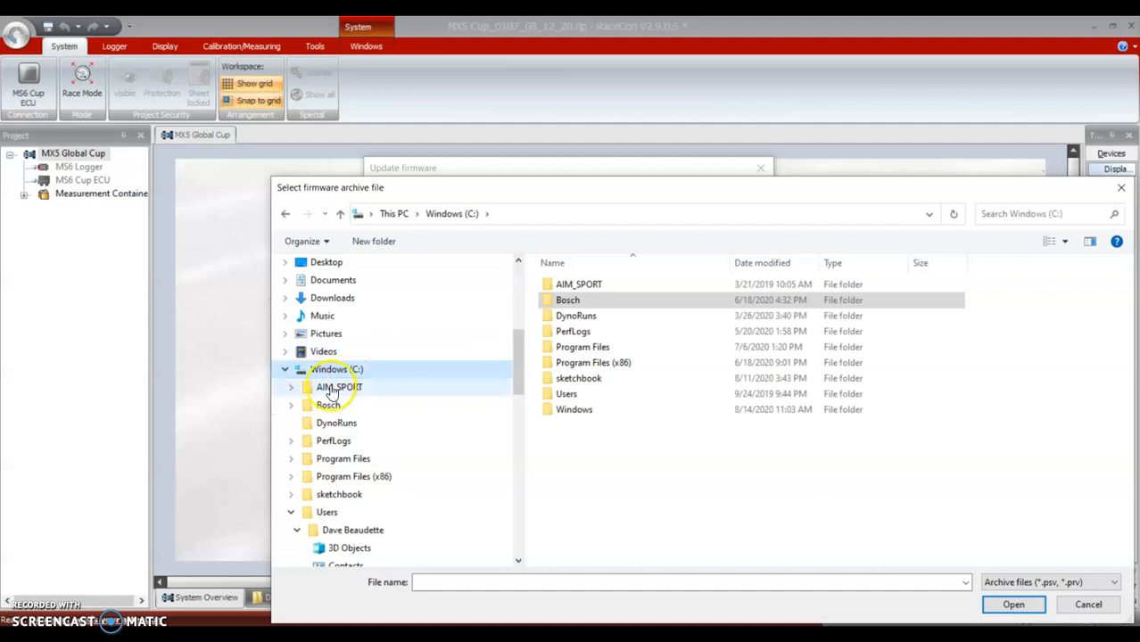
Load MS6A_MX5CUP_0107.psv from Program Files (x86), Bosch Motorsport, RaceCon, 0107 as the firmware program archive.
double_click(589, 362)
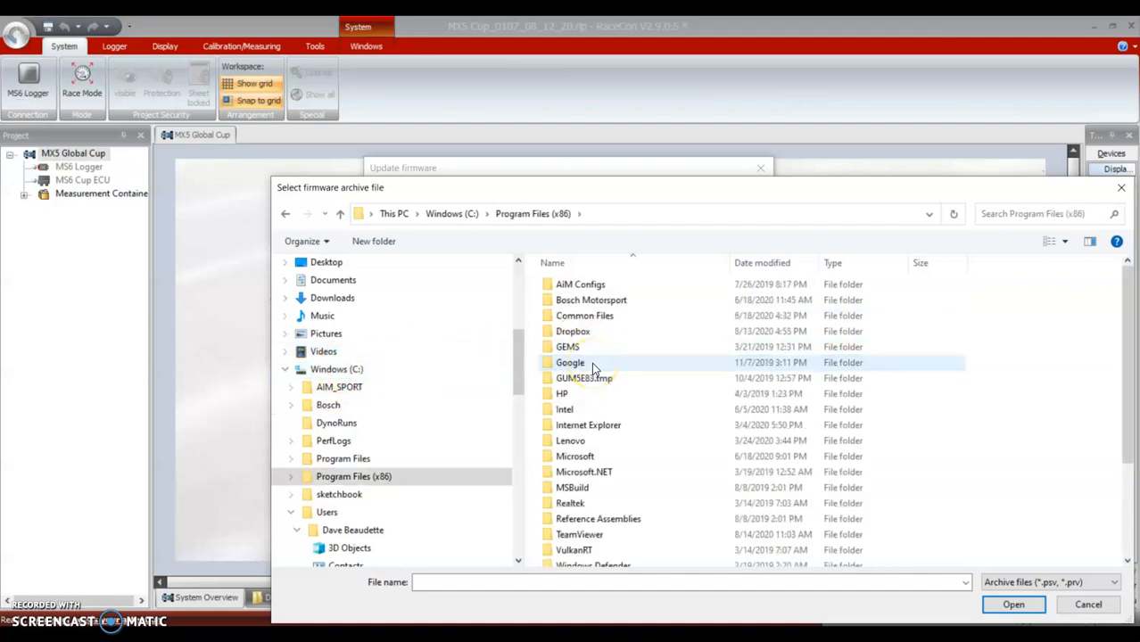
double_click(590, 304)
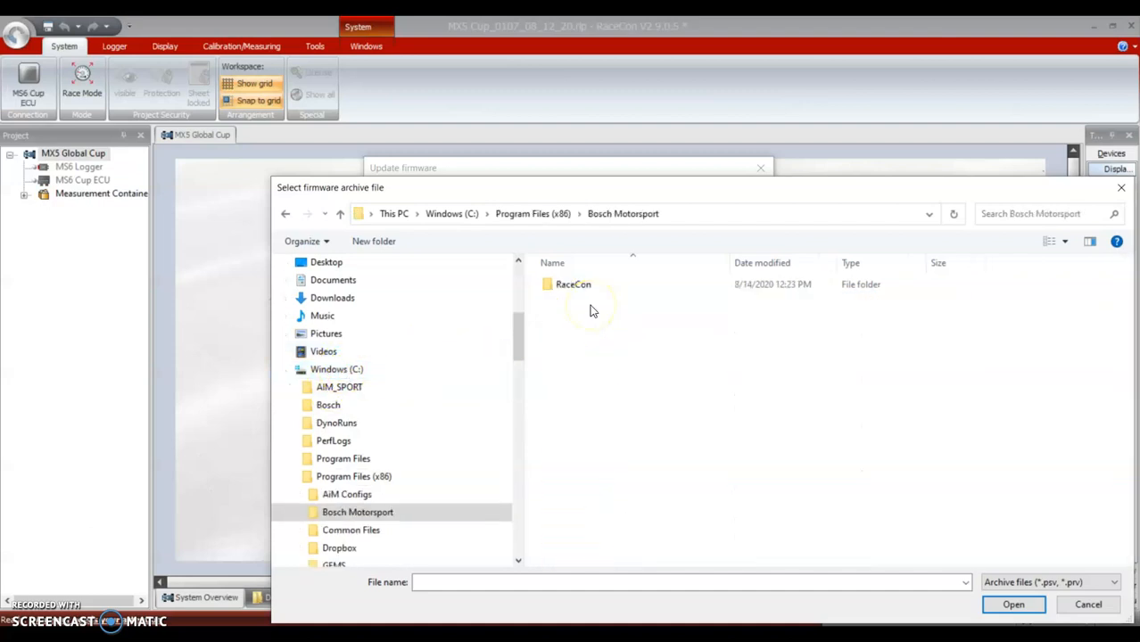
double_click(578, 287)
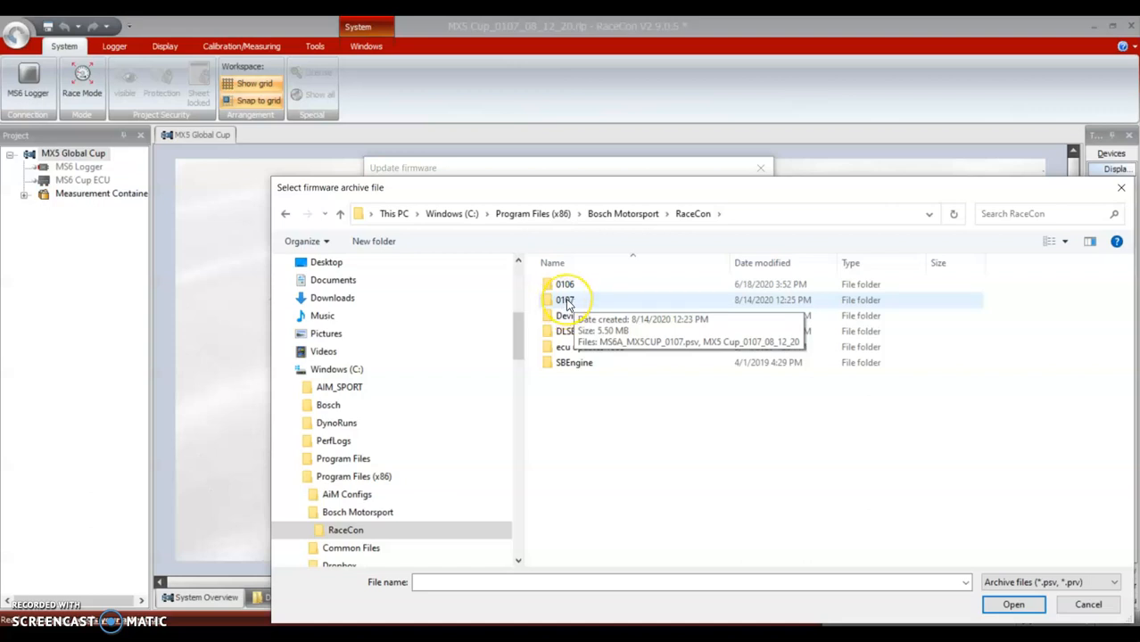
double_click(566, 301)
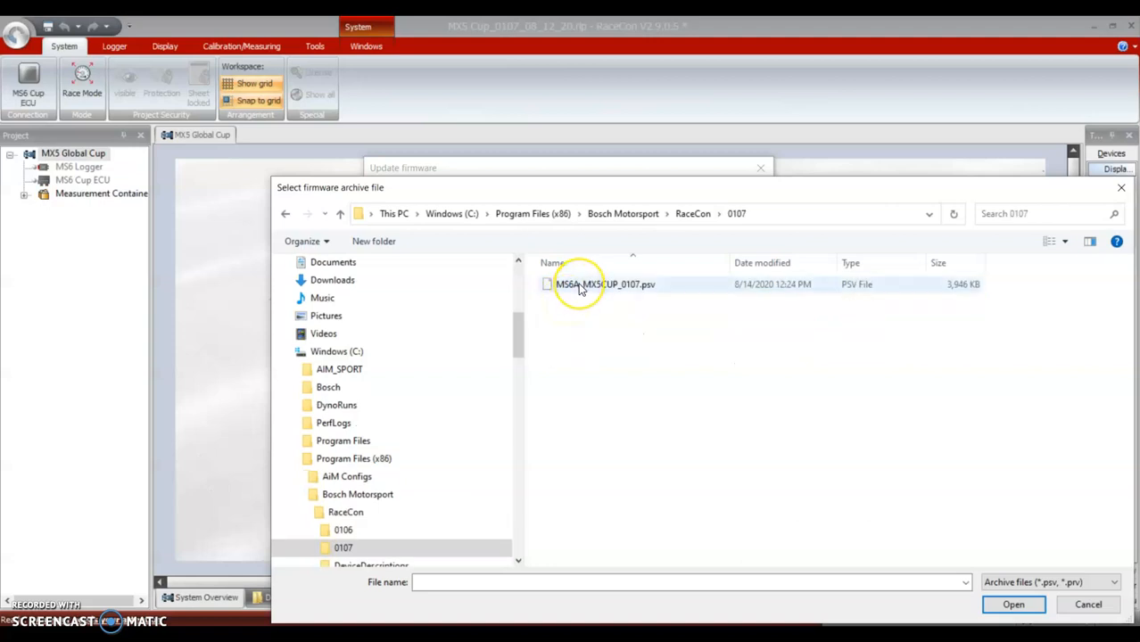
left_click(579, 286)
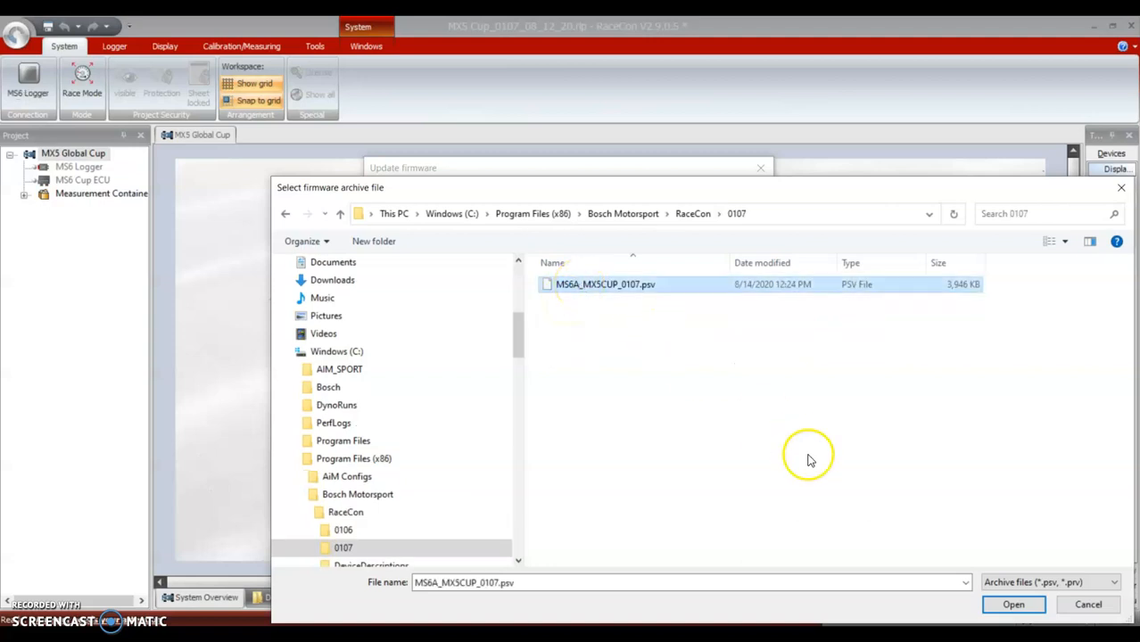
left_click(1014, 606)
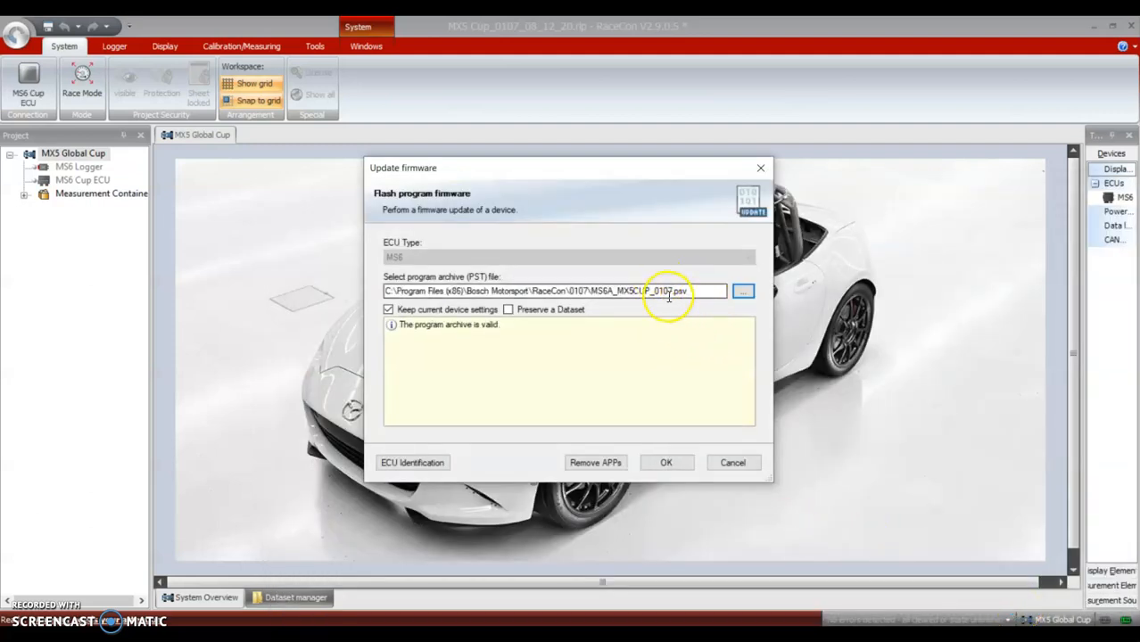
Flash the firmware with current device settings kept and acknowledge the prompt to unplug and reconnect the ECU.
left_click(660, 464)
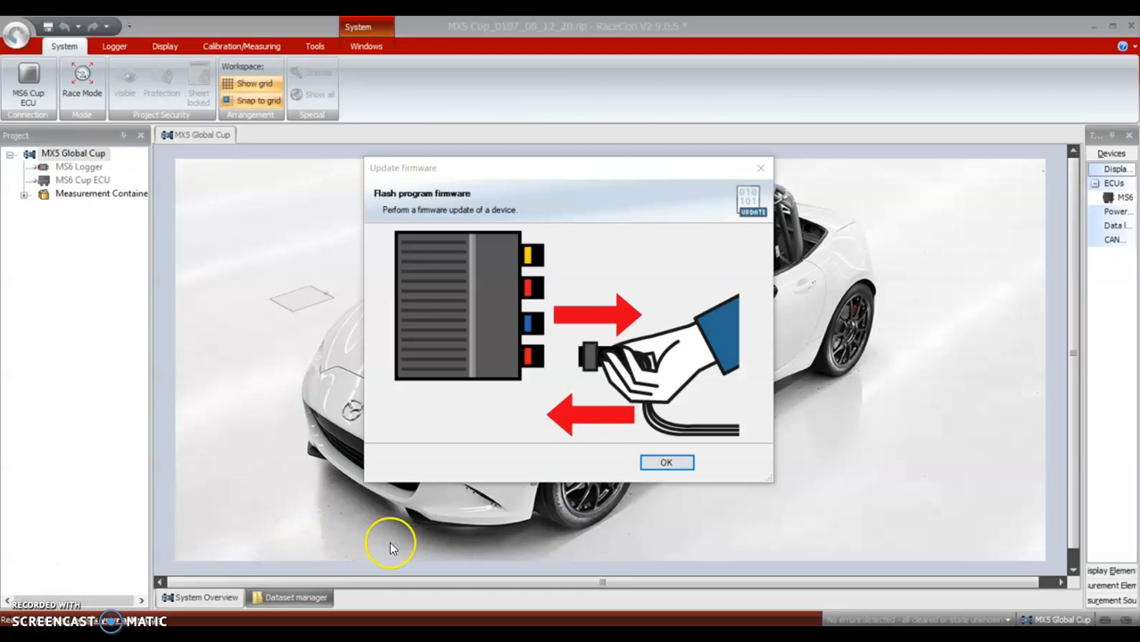
left_click(665, 463)
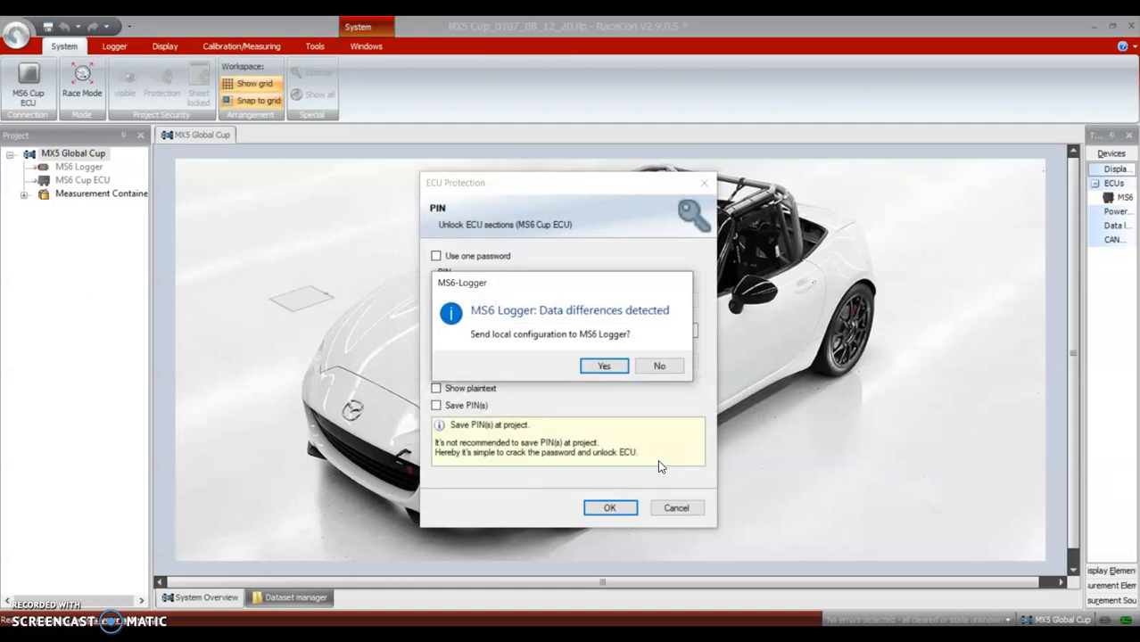
Resend the local configuration to the MS6 Logger after the flash and dismiss the PIN request without entering a PIN.
left_click(596, 366)
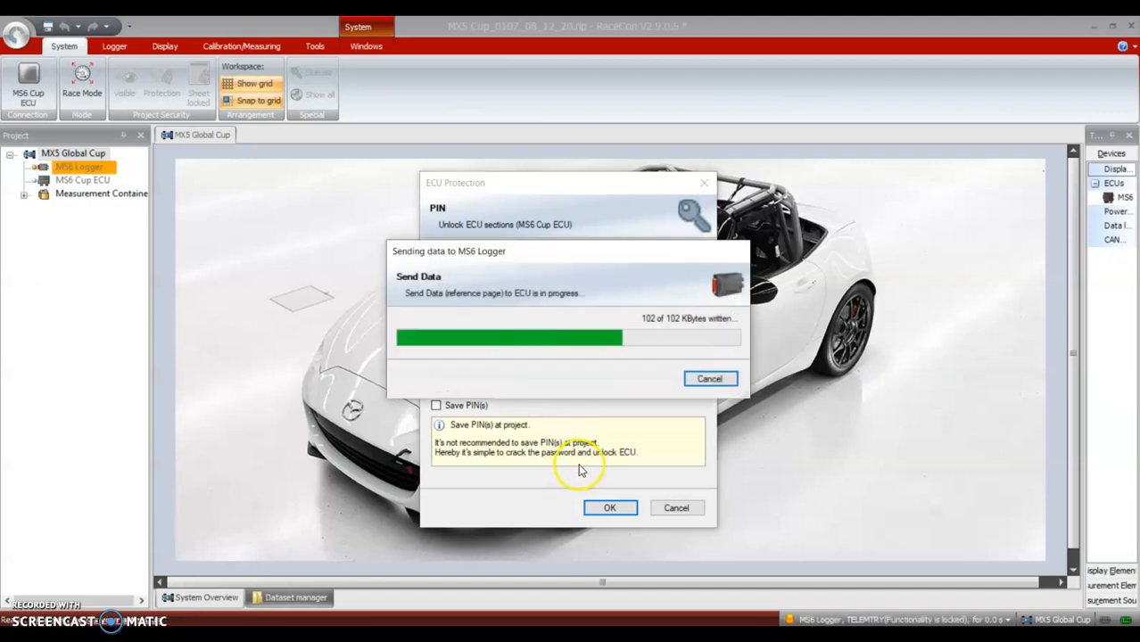
left_click(604, 510)
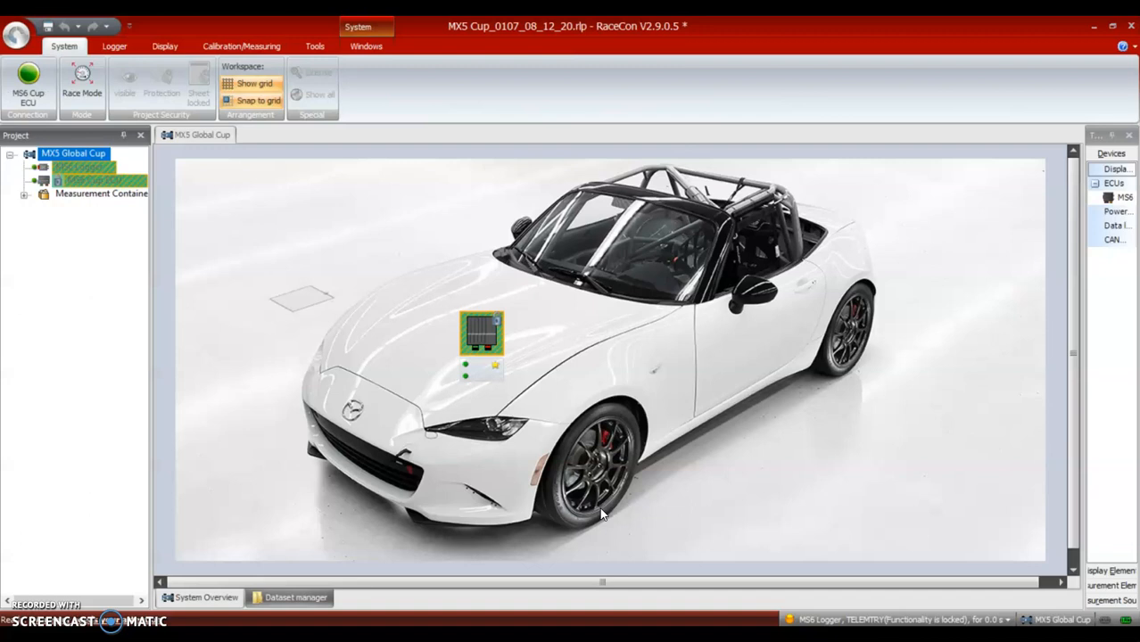
left_click(91, 183)
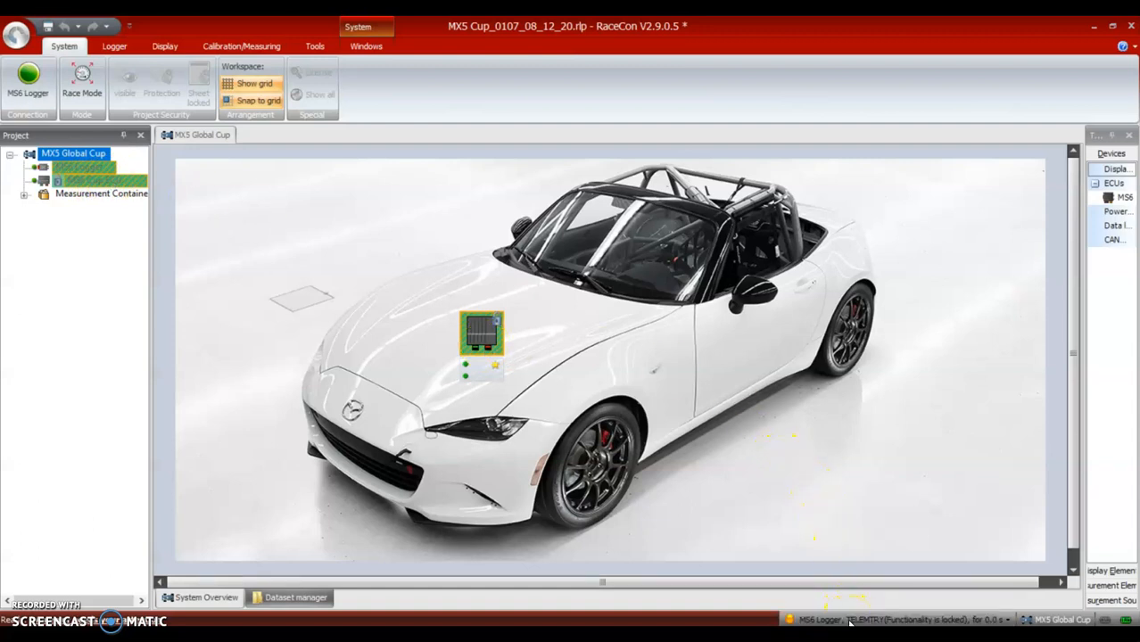
Clear the stored errors on all devices.
left_click(849, 620)
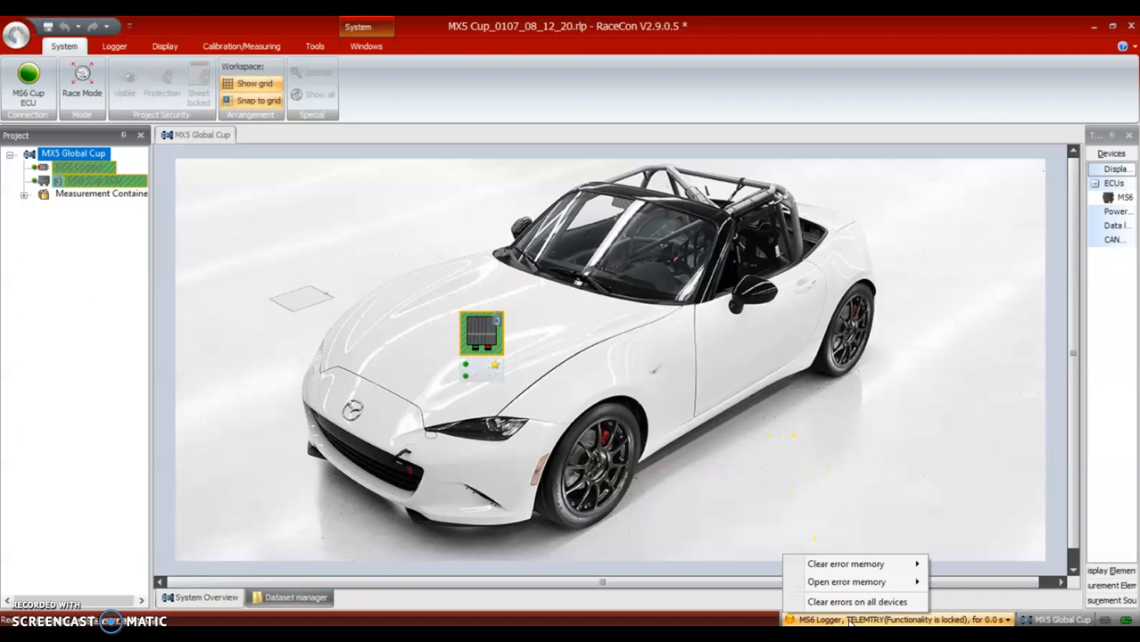
left_click(852, 604)
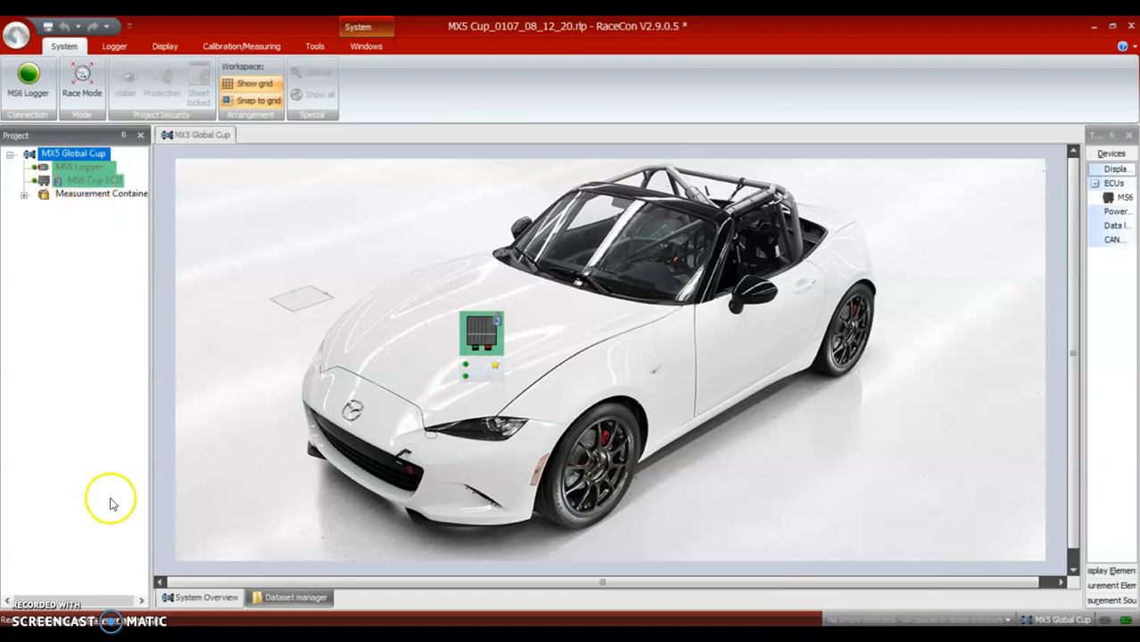
Set the MS6 Logger's clock to the current local date and time, without the UTC option, and close the dialog.
left_click(94, 181)
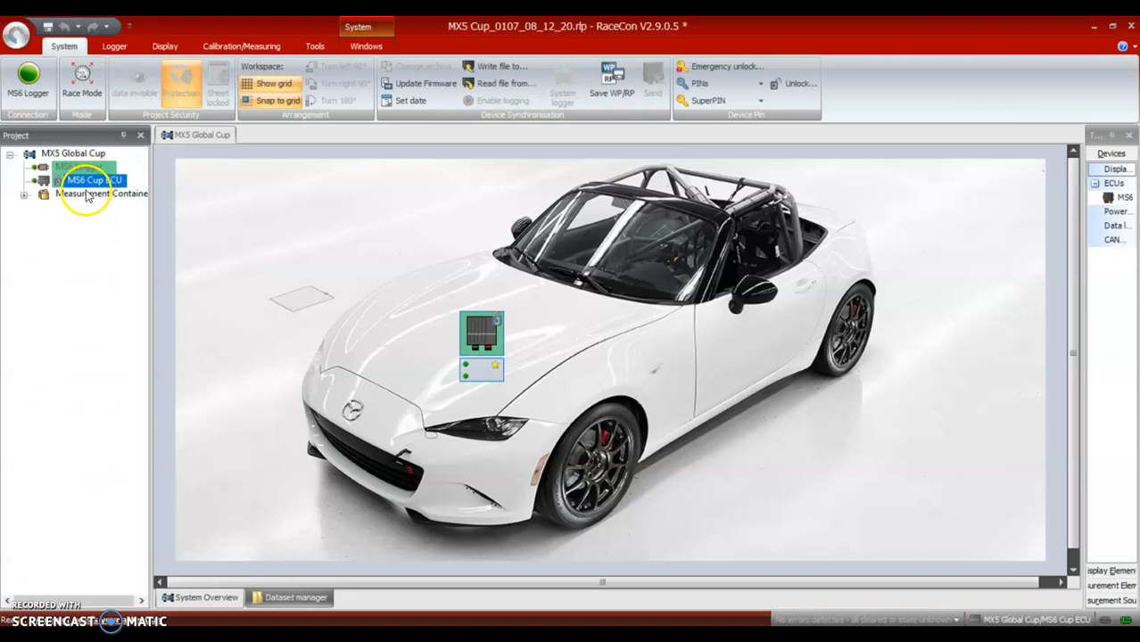
left_click(81, 168)
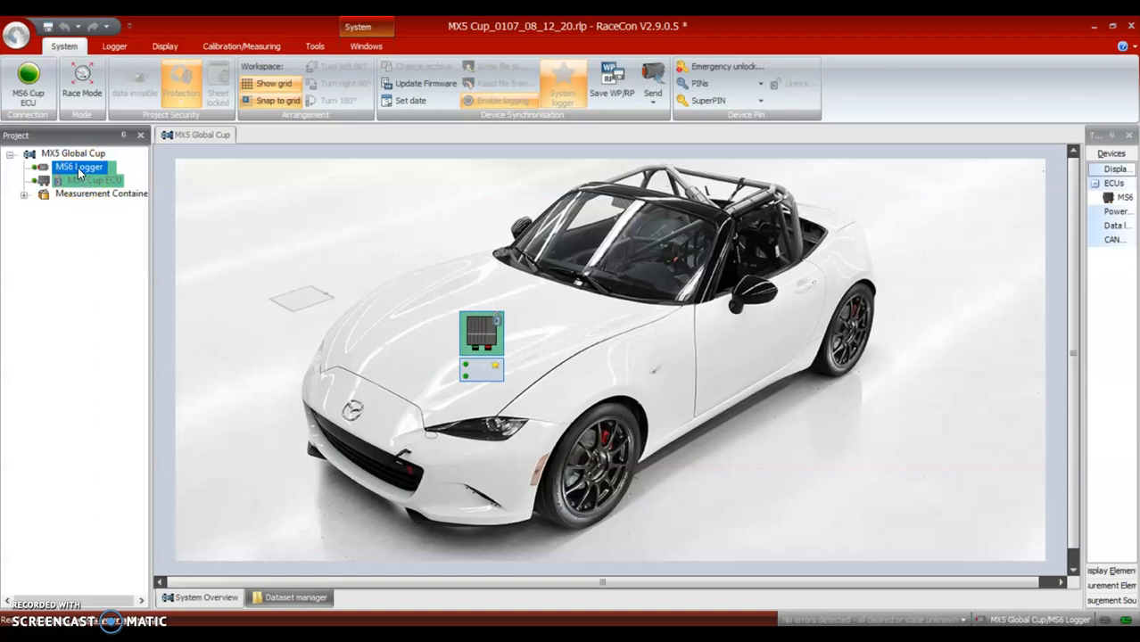
right_click(79, 168)
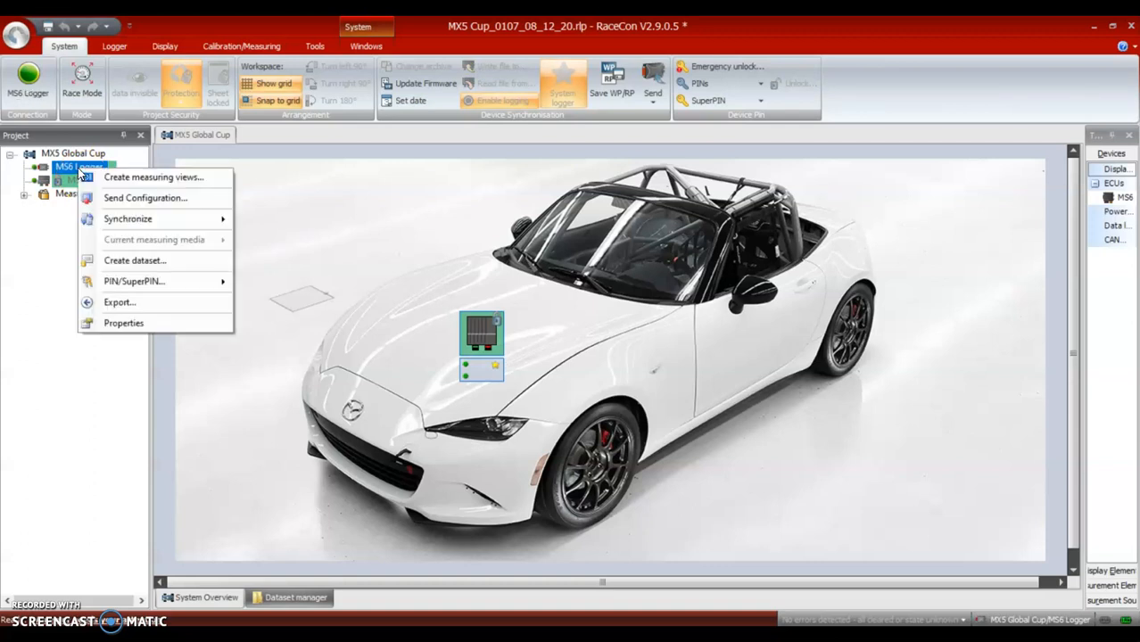
left_click(94, 222)
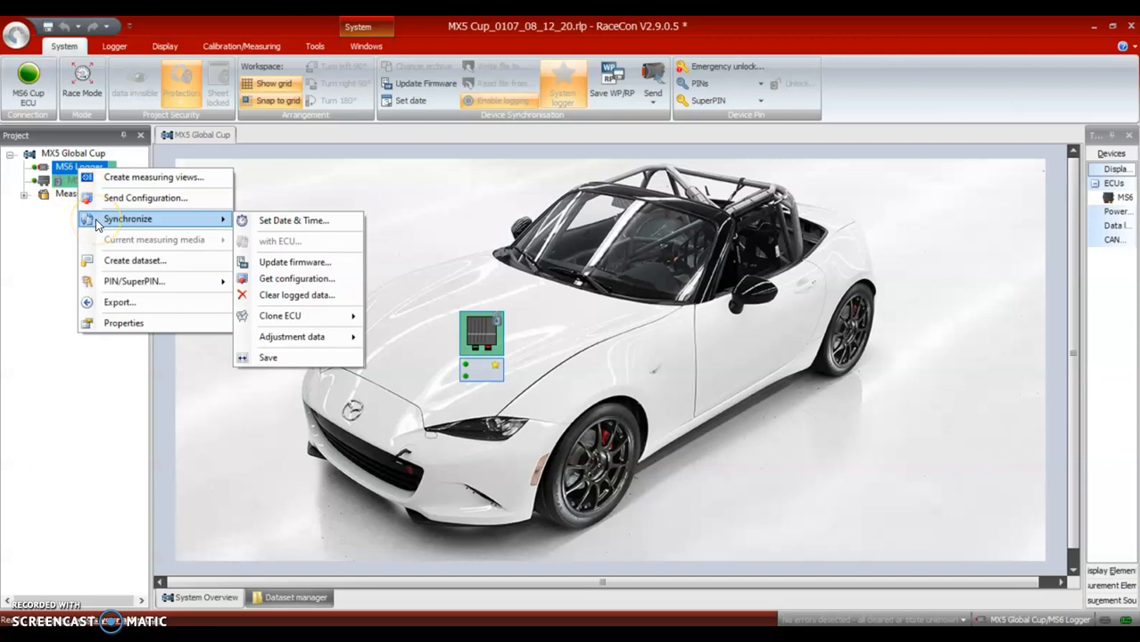
left_click(288, 222)
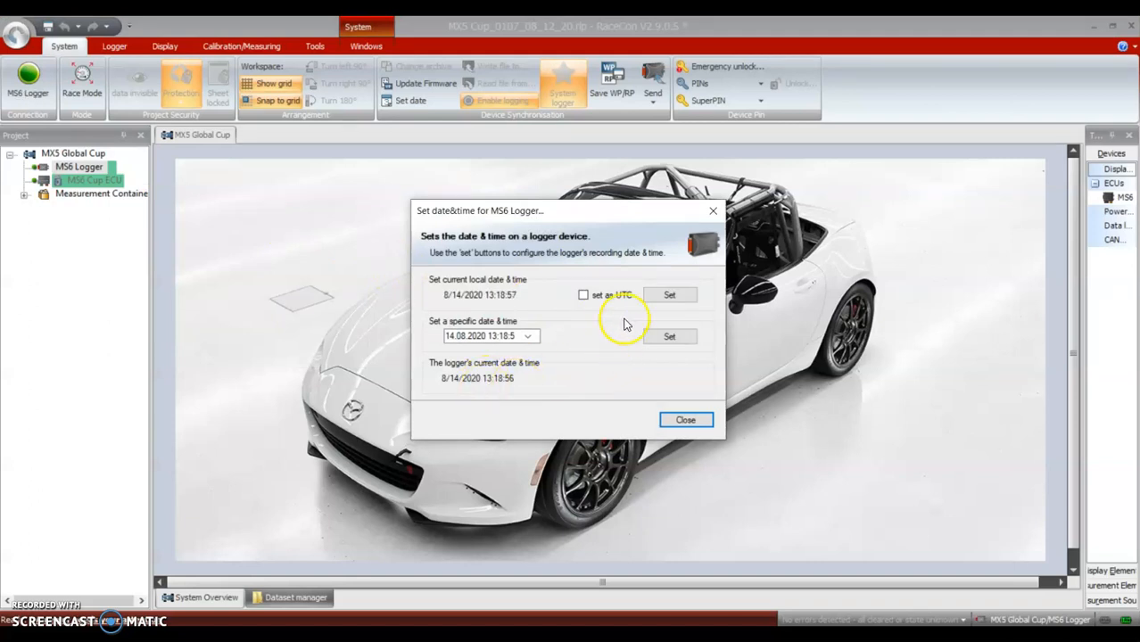
left_click(669, 295)
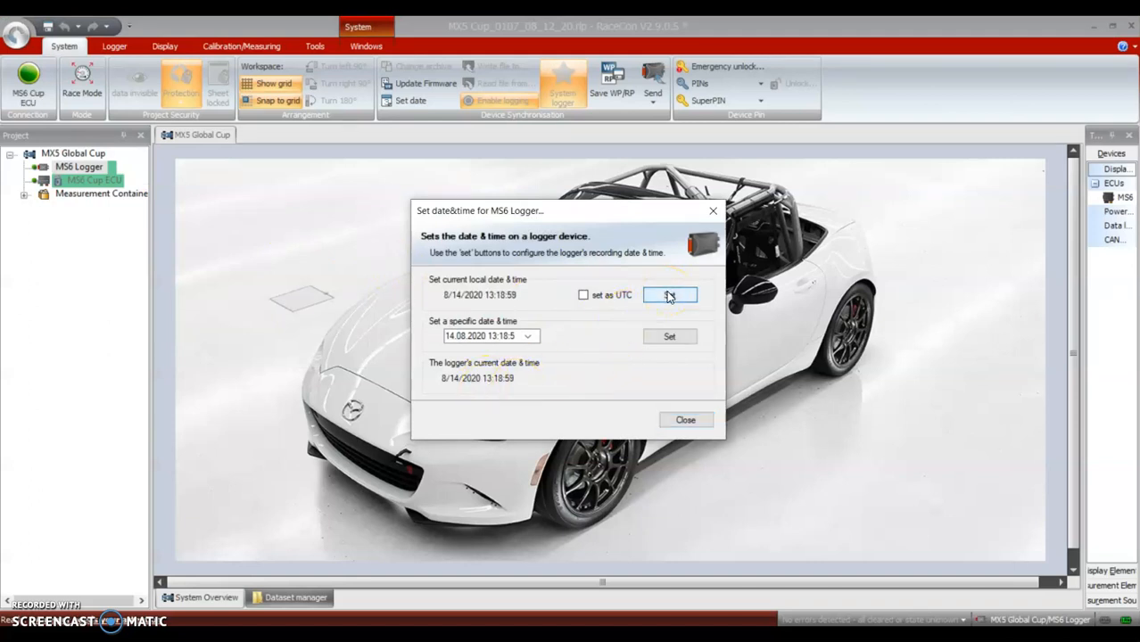
left_click(665, 423)
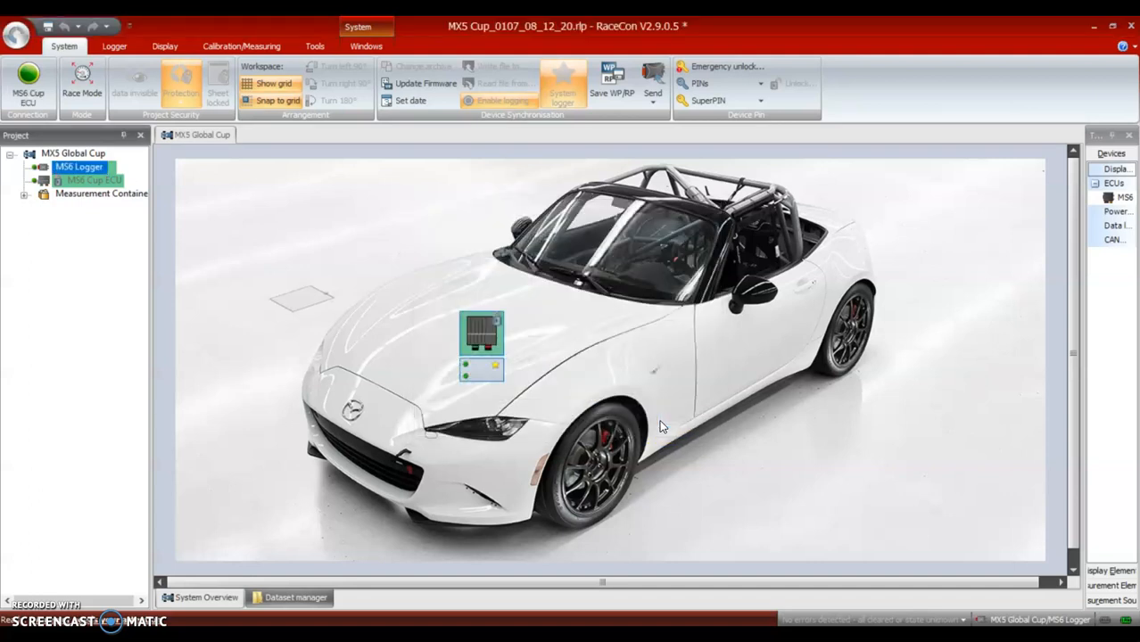